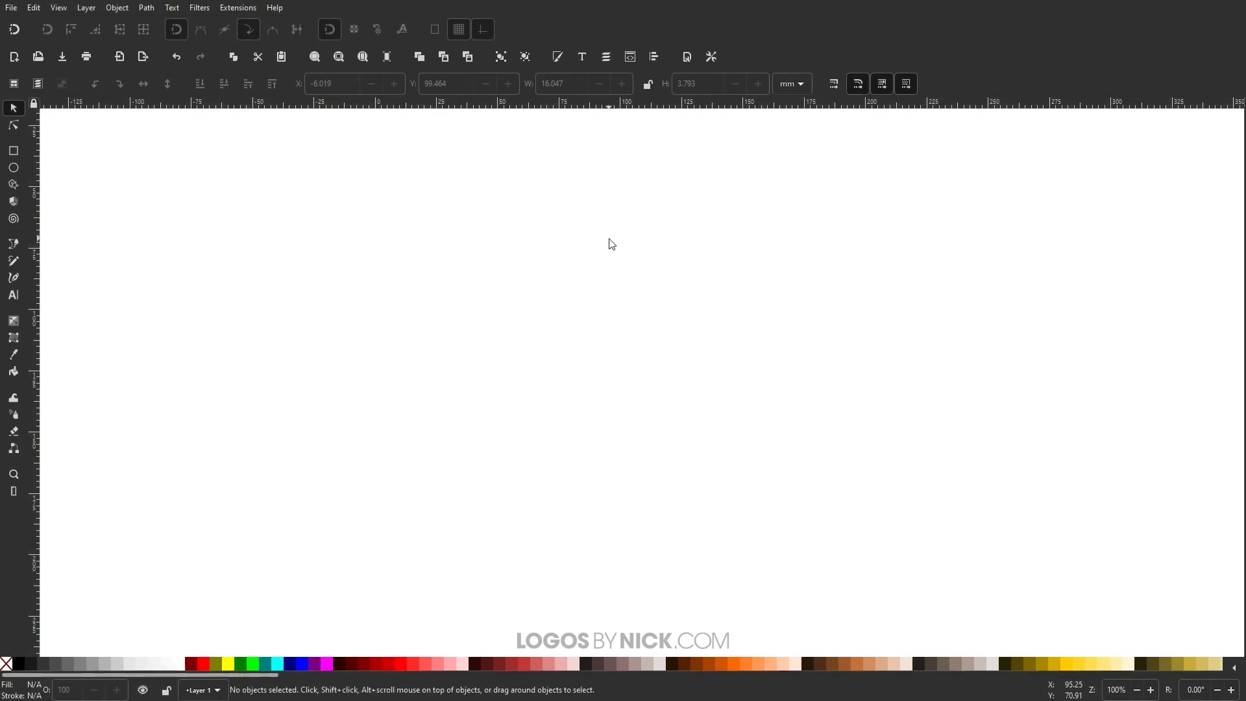
Show the page at actual size and bring up the Fill and Stroke panel.
{"action": "left_click", "coordinate": [59, 11]}
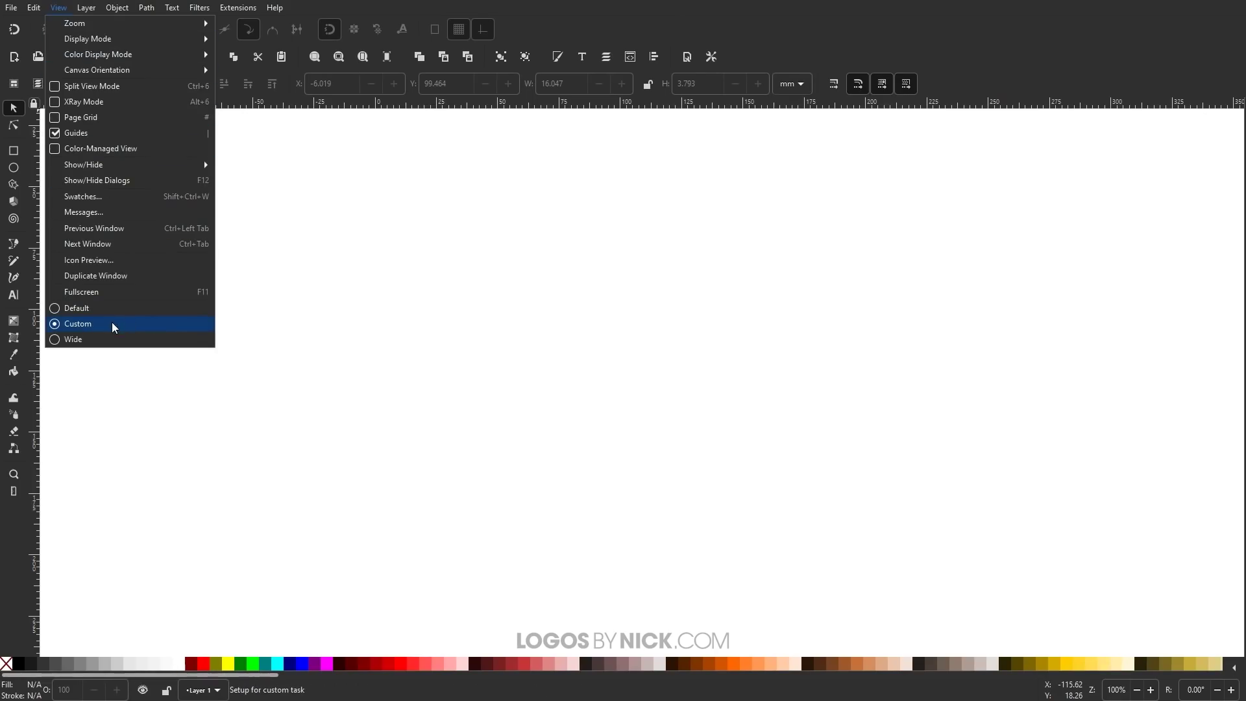
{"action": "mouse_move", "coordinate": [118, 30]}
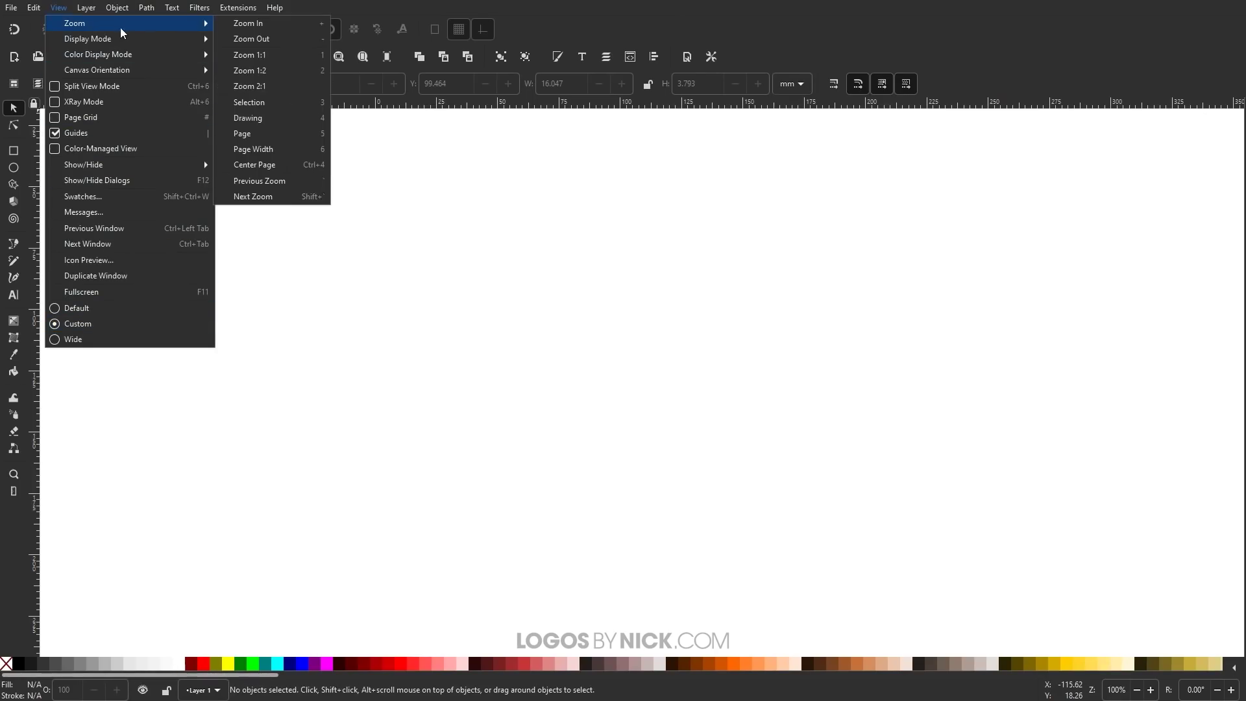
{"action": "left_click", "coordinate": [255, 57]}
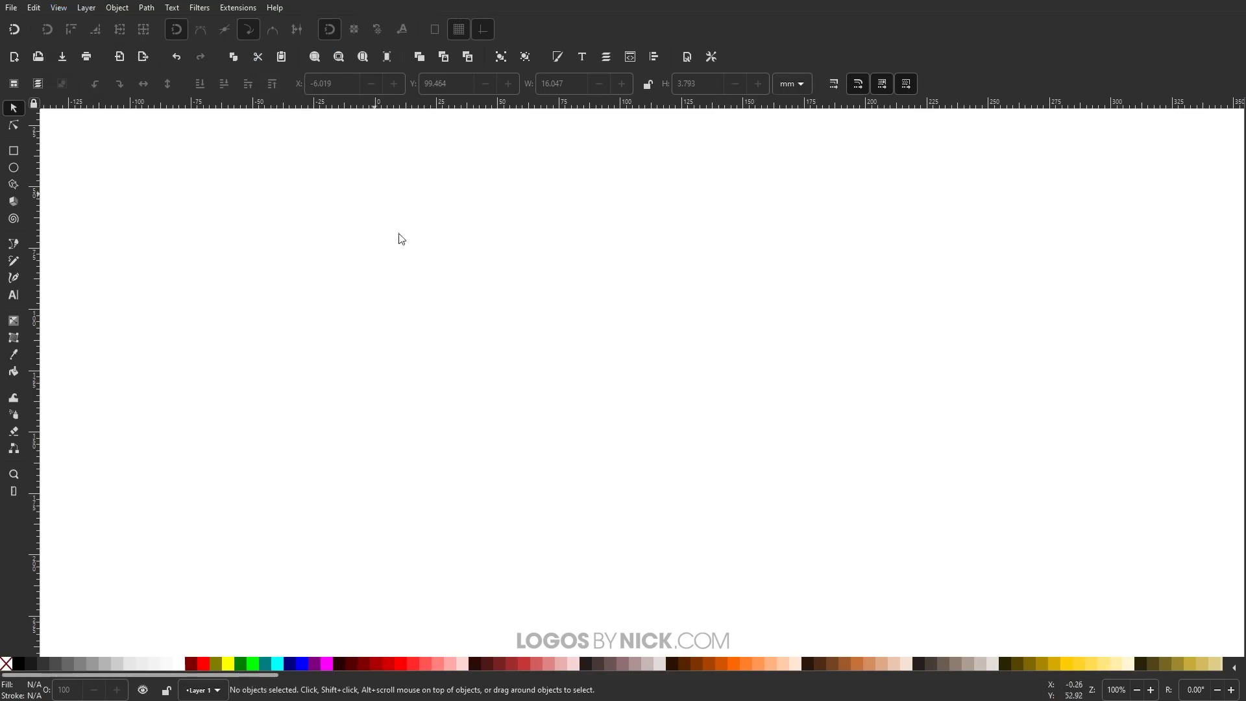
{"action": "left_click", "coordinate": [559, 57]}
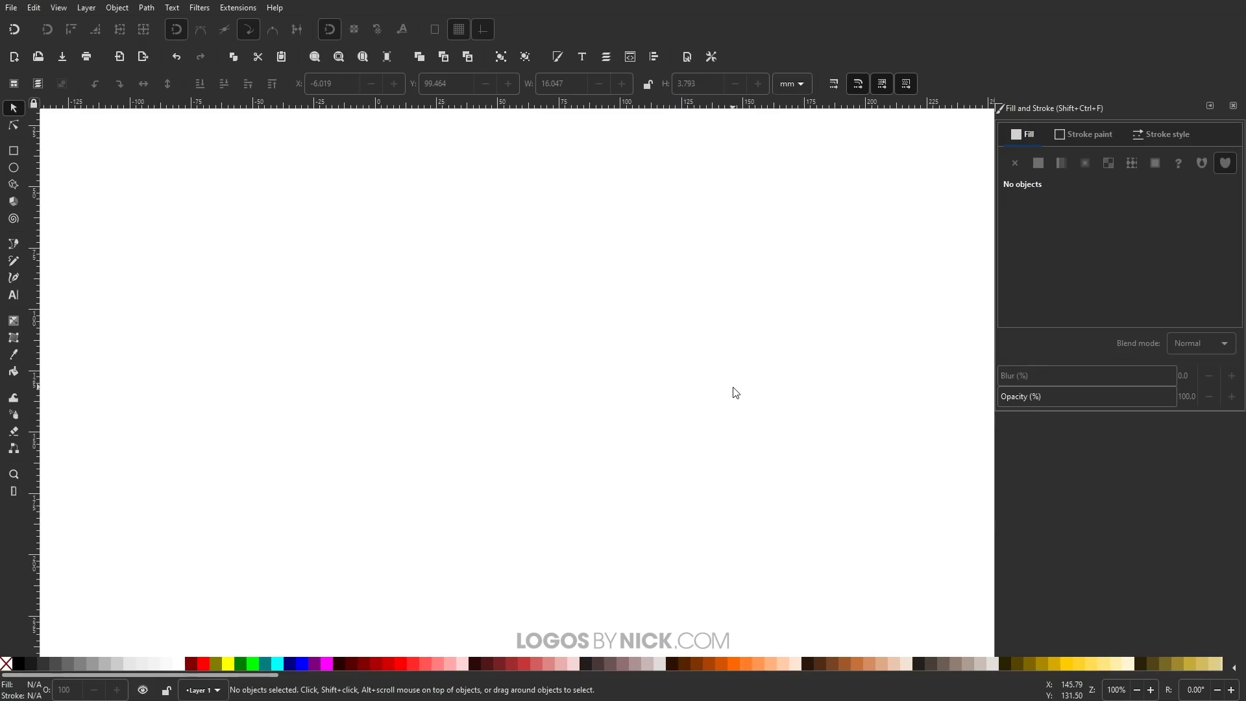
Write the word EXACT on the page in bold 14 pt text.
{"action": "left_click", "coordinate": [15, 295]}
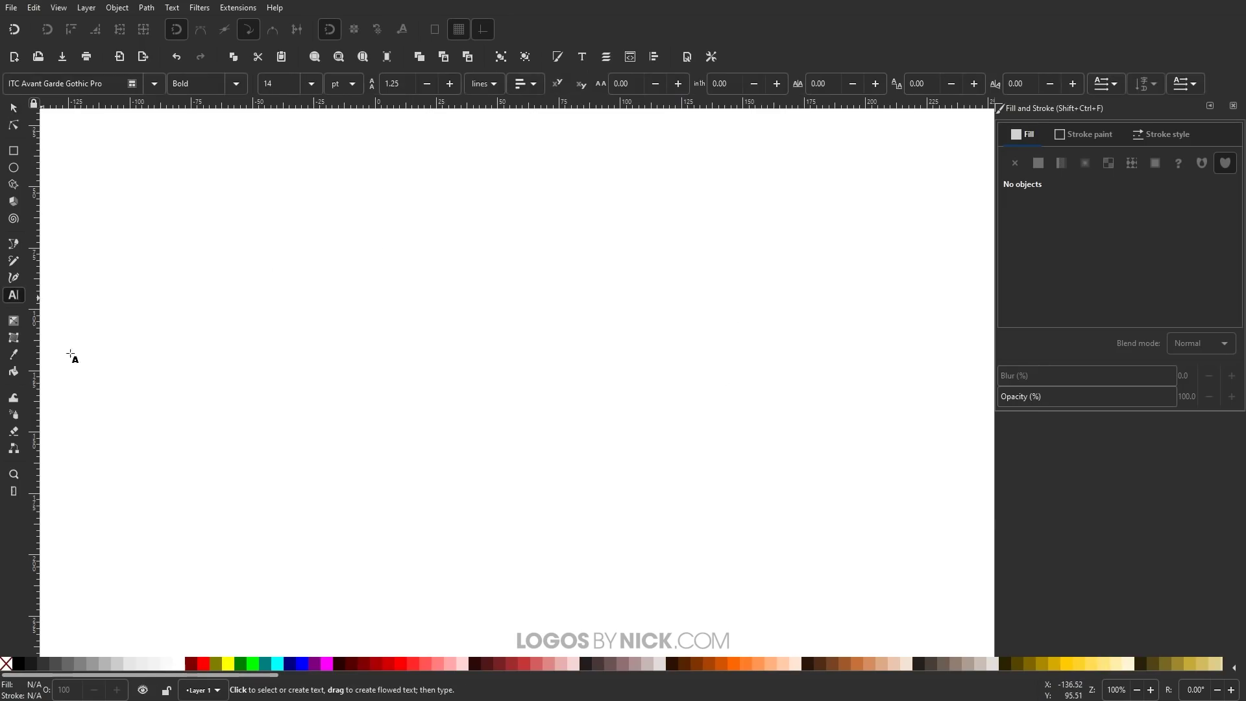
{"action": "left_click", "coordinate": [428, 356]}
{"action": "type", "text": "EXACT"}
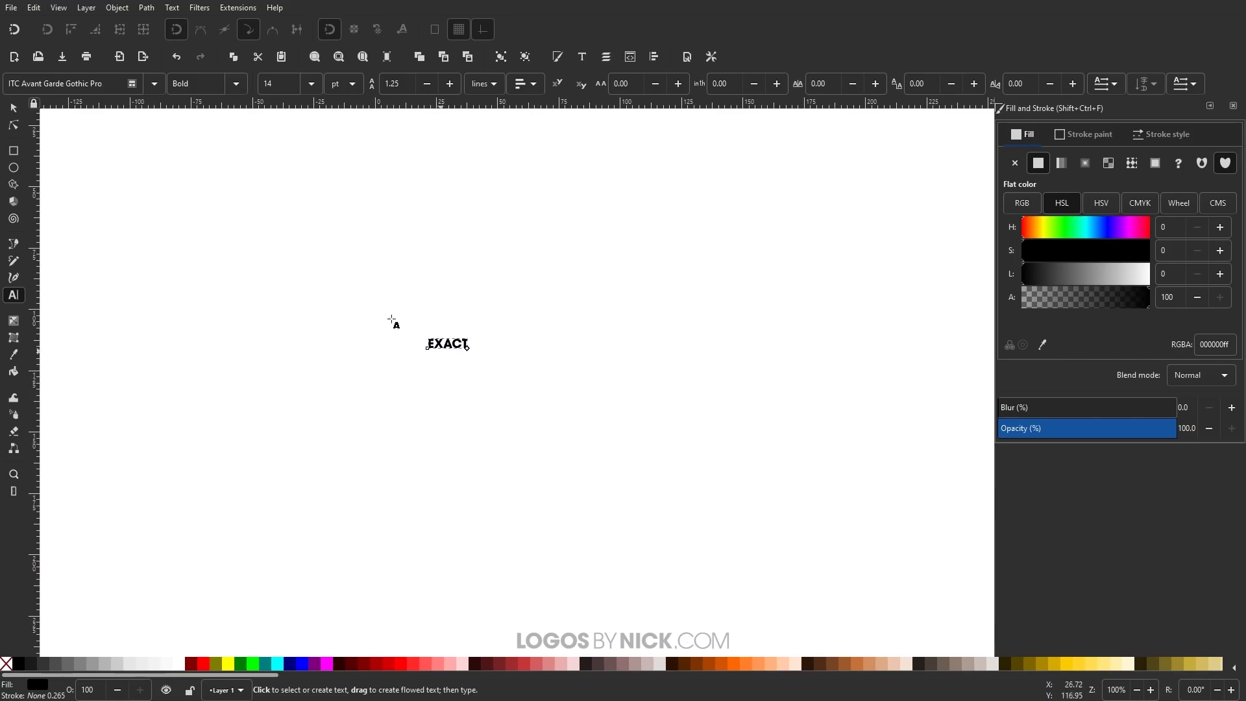
{"action": "left_click", "coordinate": [586, 60]}
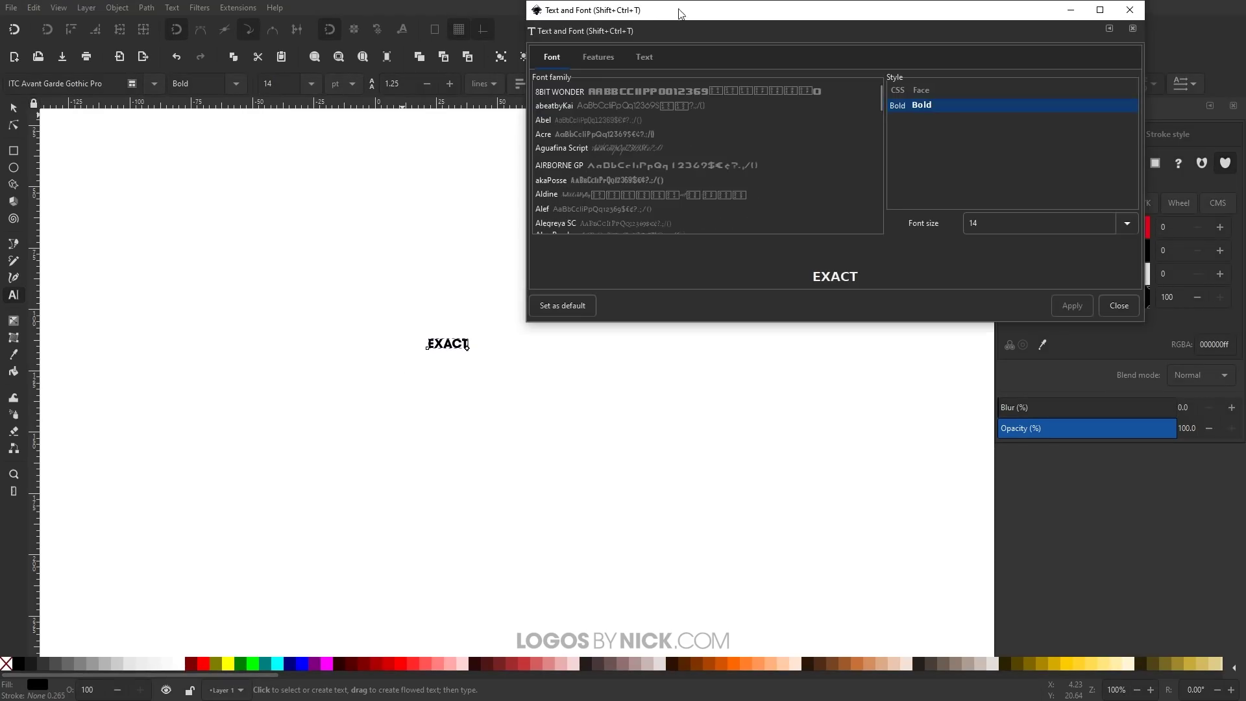
Apply the Microgramma Extd D Bold font to EXACT.
{"action": "left_click_drag", "start_coordinate": [677, 13], "coordinate": [613, 145]}
{"action": "left_click", "coordinate": [626, 268]}
{"action": "type", "text": "micr"}
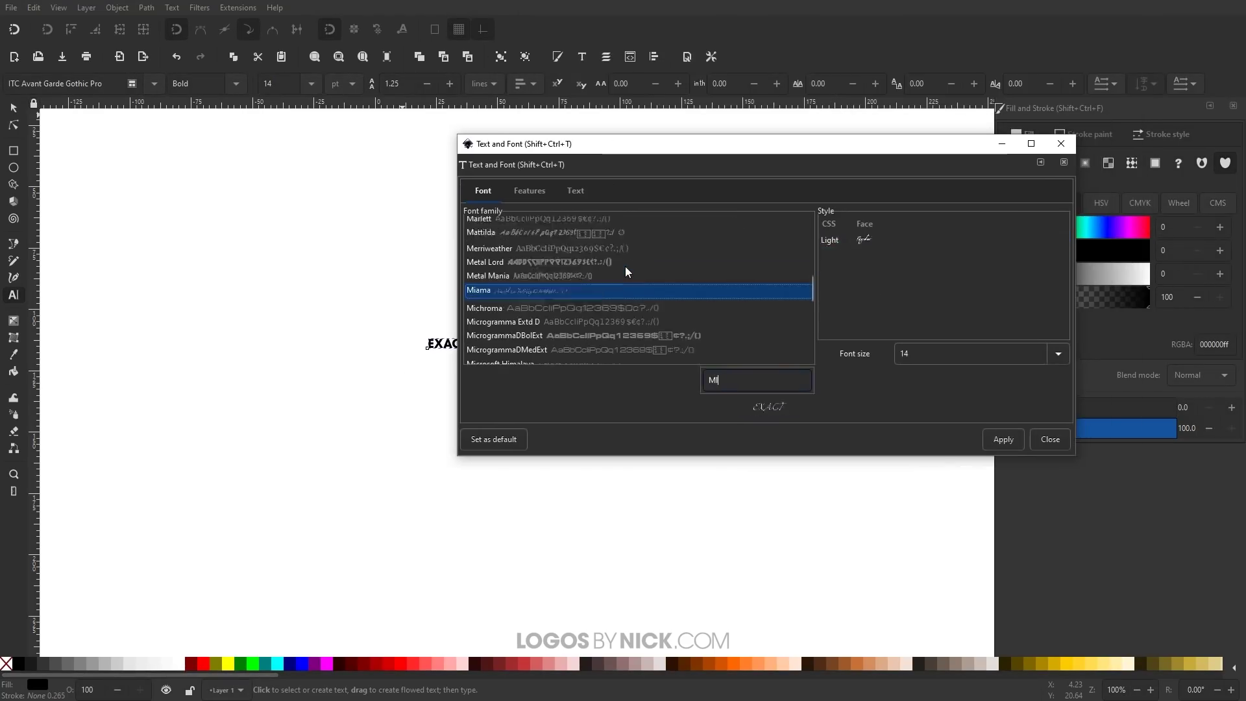
{"action": "left_click", "coordinate": [570, 290]}
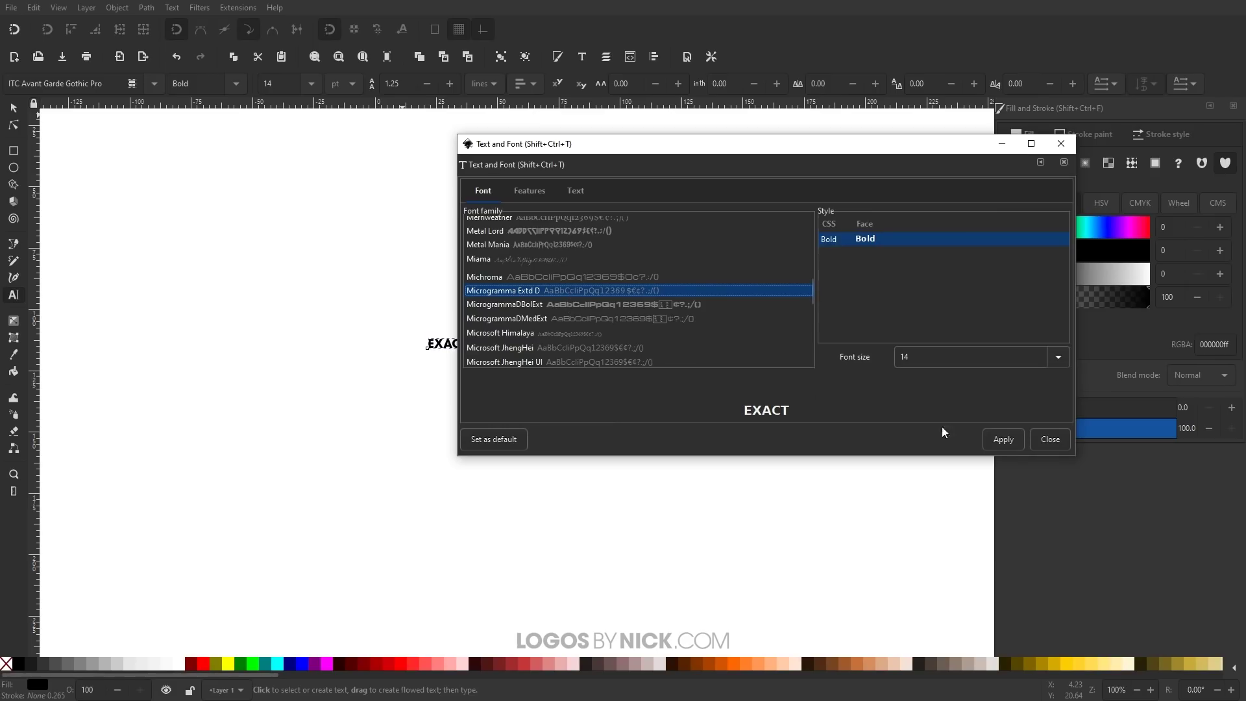
{"action": "left_click", "coordinate": [1003, 440]}
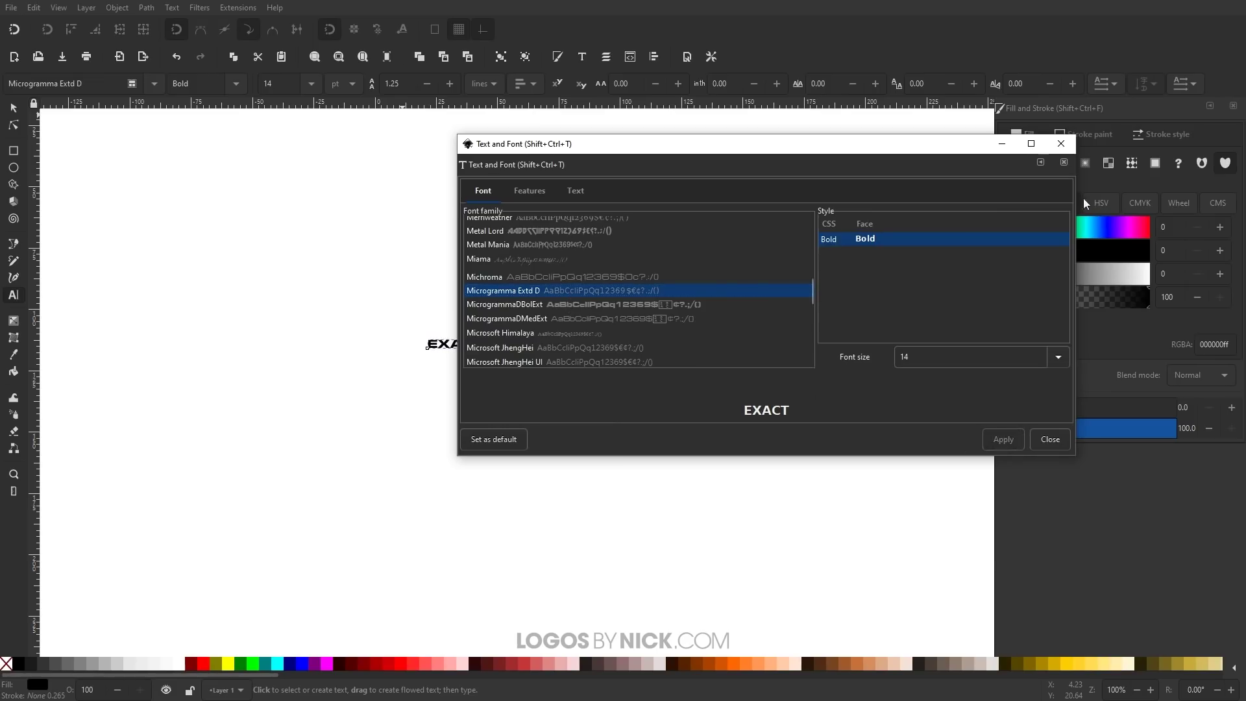
{"action": "left_click", "coordinate": [1061, 143]}
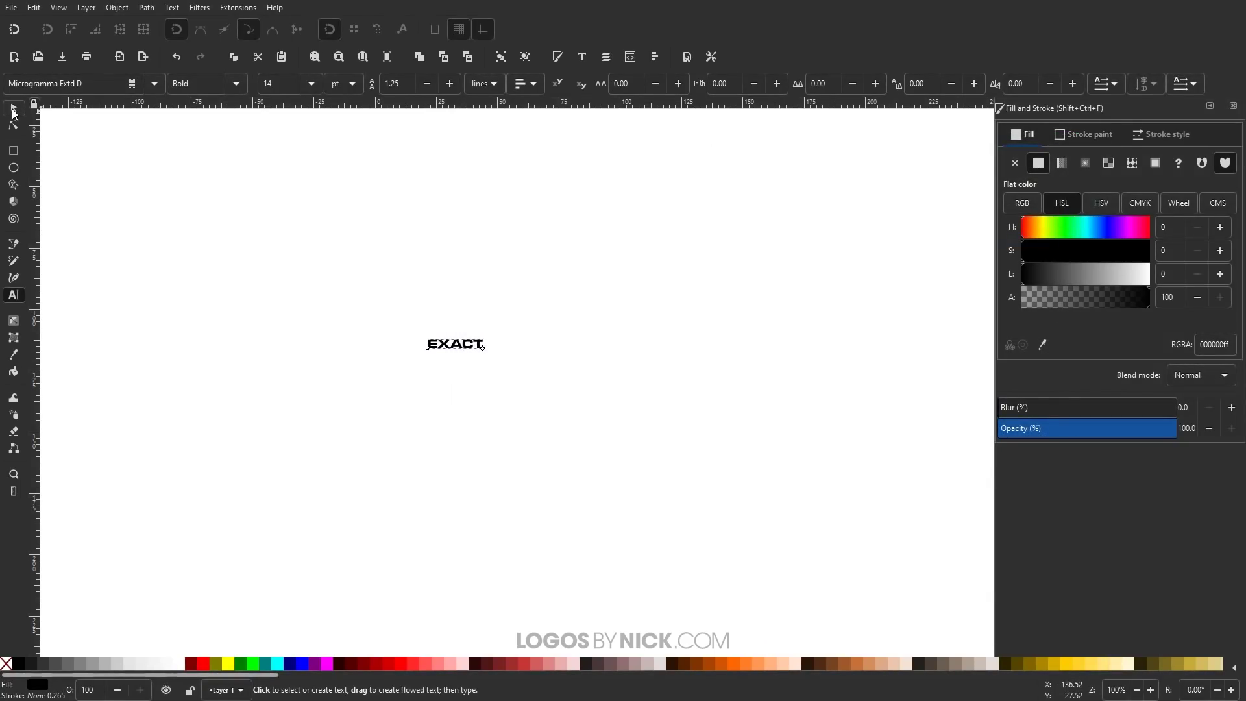
Scale EXACT up to about 154.7 × 23.4 mm in the middle of the page.
{"action": "left_click", "coordinate": [13, 109]}
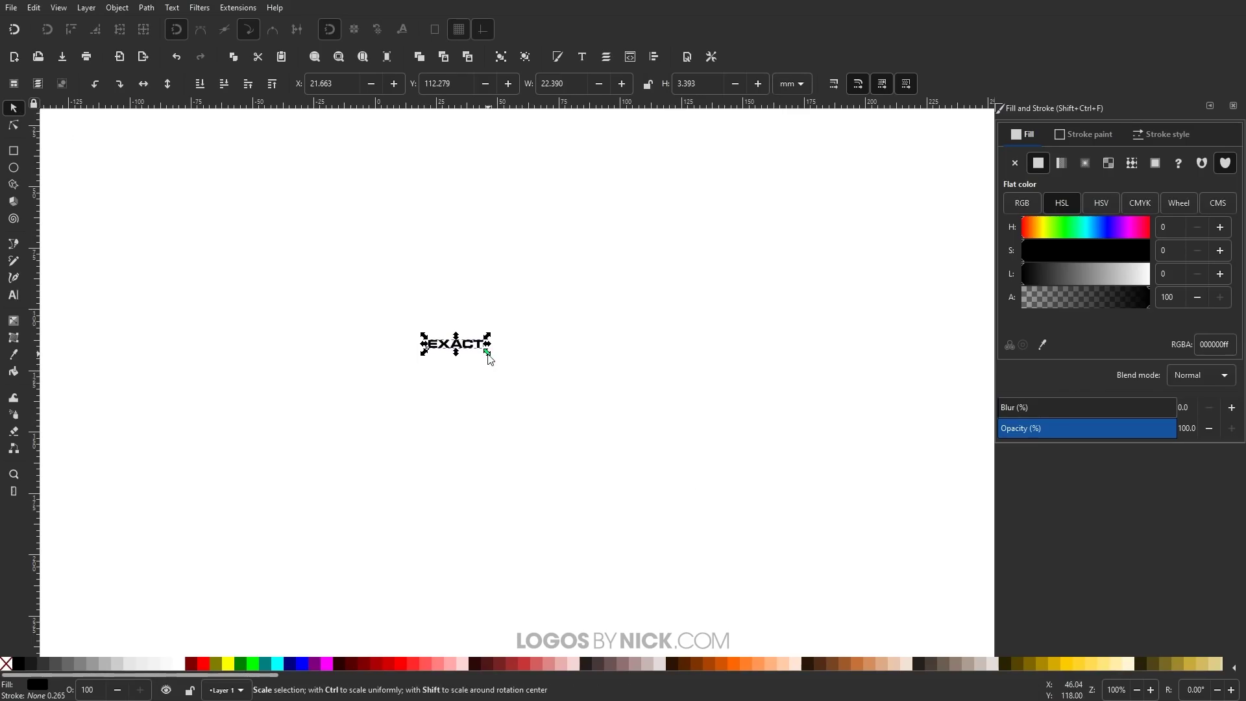
{"action": "left_click_drag", "start_coordinate": [487, 356], "coordinate": [594, 384]}
{"action": "left_click_drag", "start_coordinate": [672, 403], "coordinate": [721, 418]}
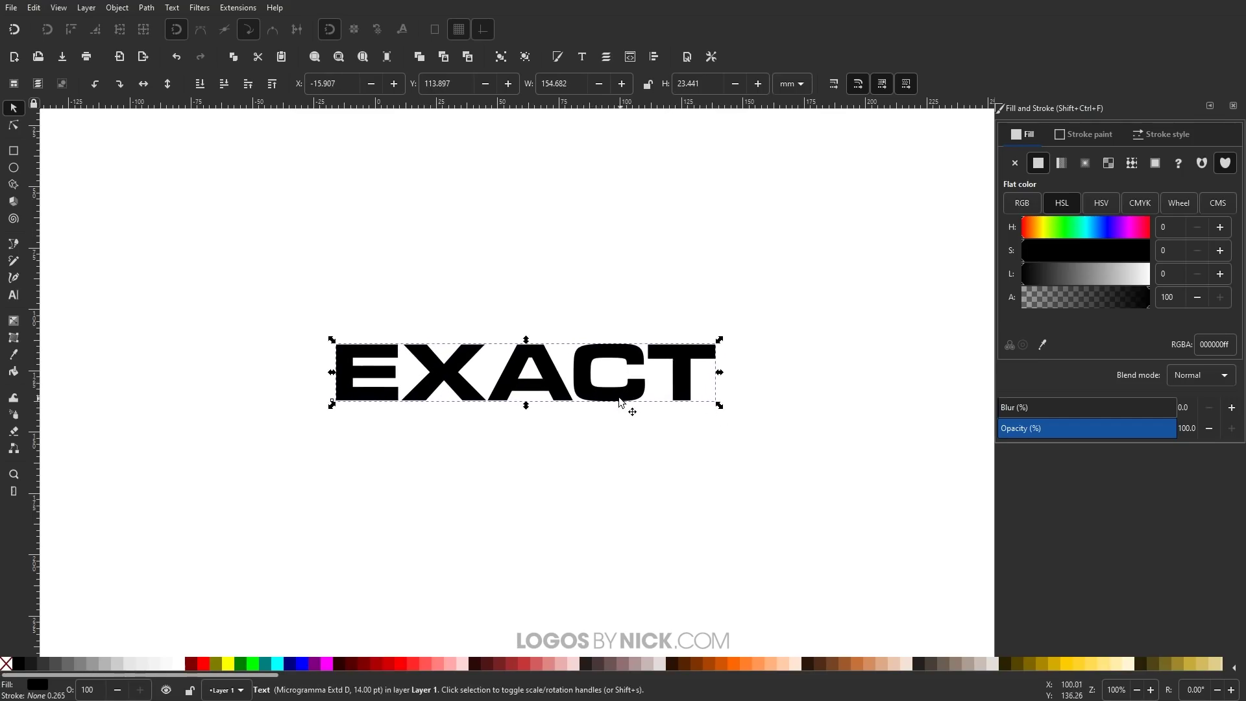
{"action": "left_click_drag", "start_coordinate": [622, 400], "coordinate": [626, 395]}
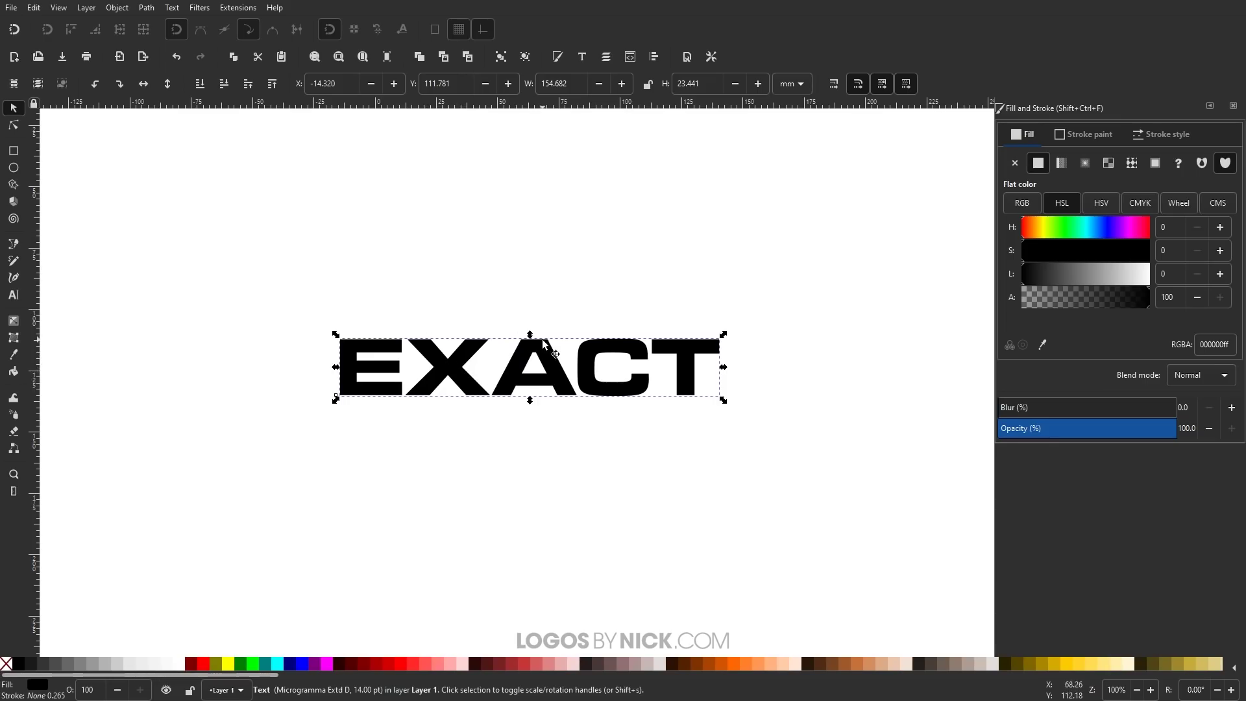
Convert EXACT to paths, ungroup it into five letters, and set them to 50% opacity.
{"action": "left_click", "coordinate": [149, 8]}
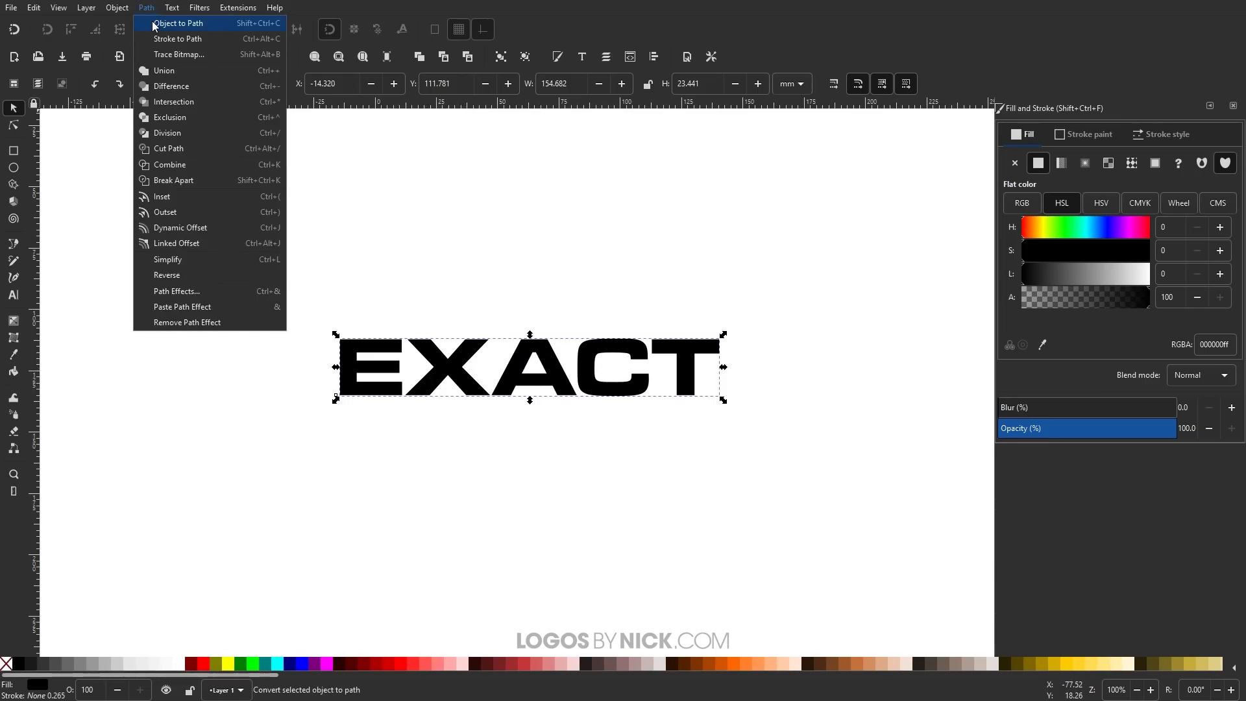
{"action": "left_click", "coordinate": [155, 25]}
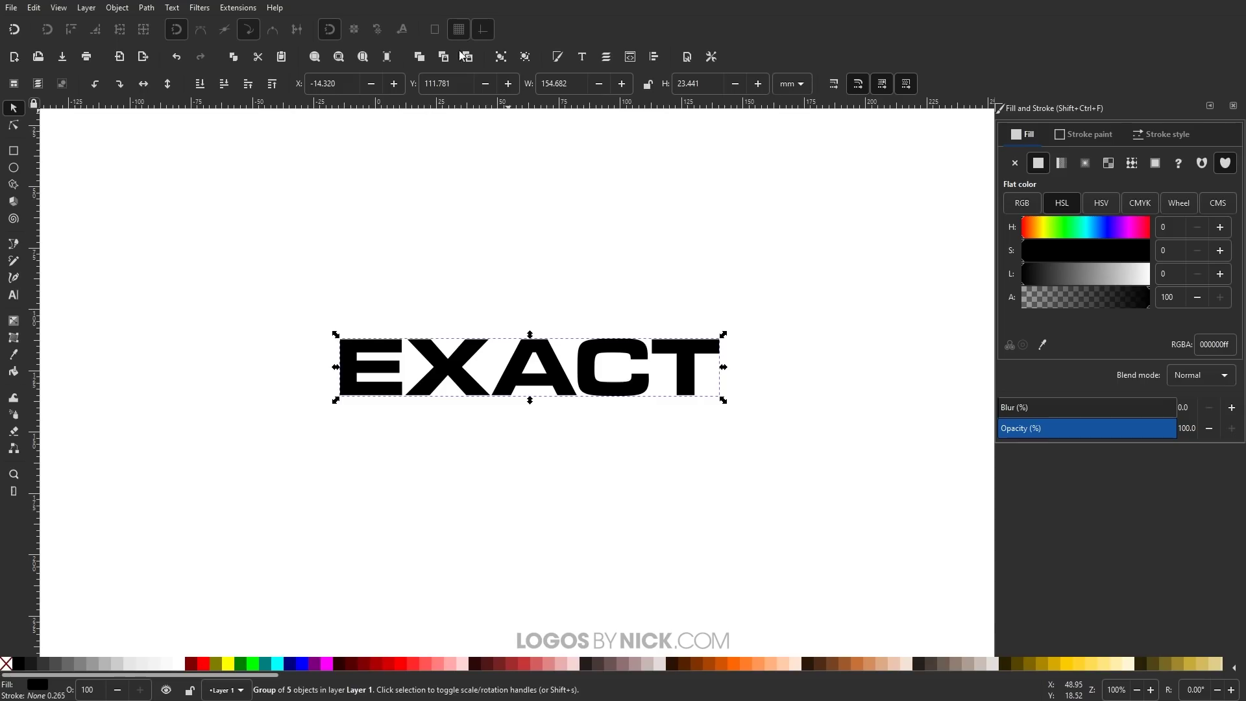
{"action": "left_click", "coordinate": [528, 57]}
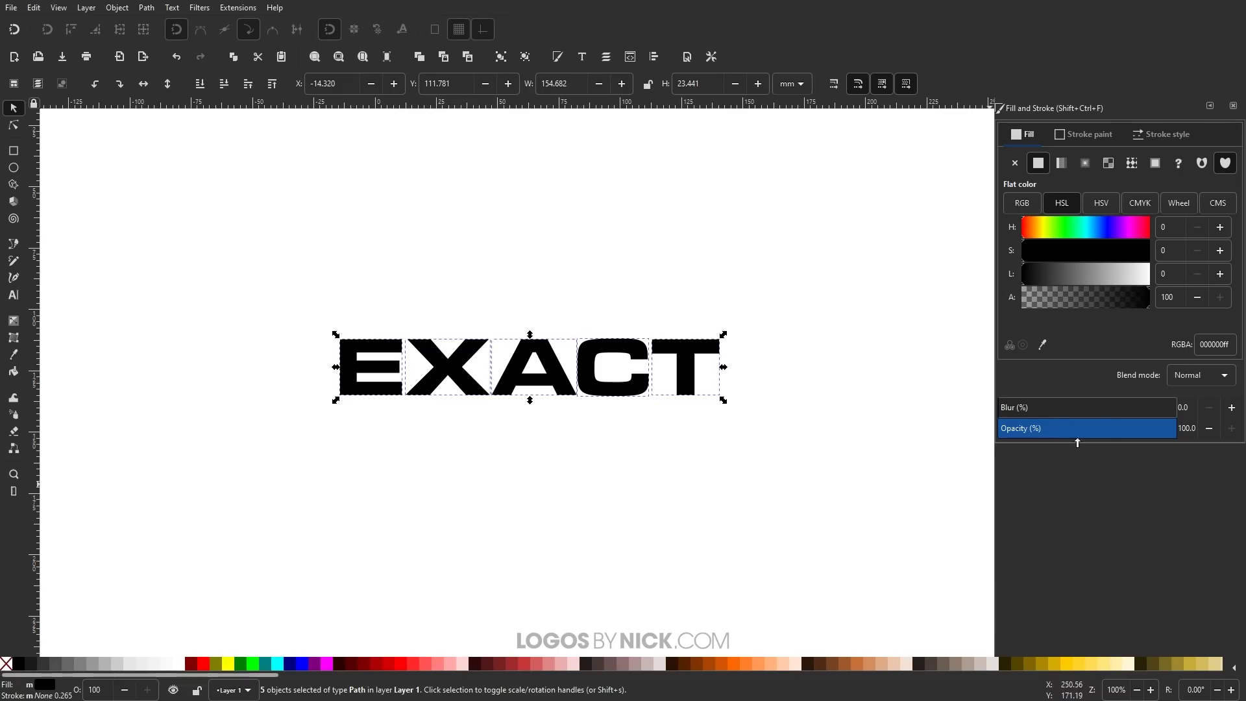
{"action": "left_click", "coordinate": [1088, 436]}
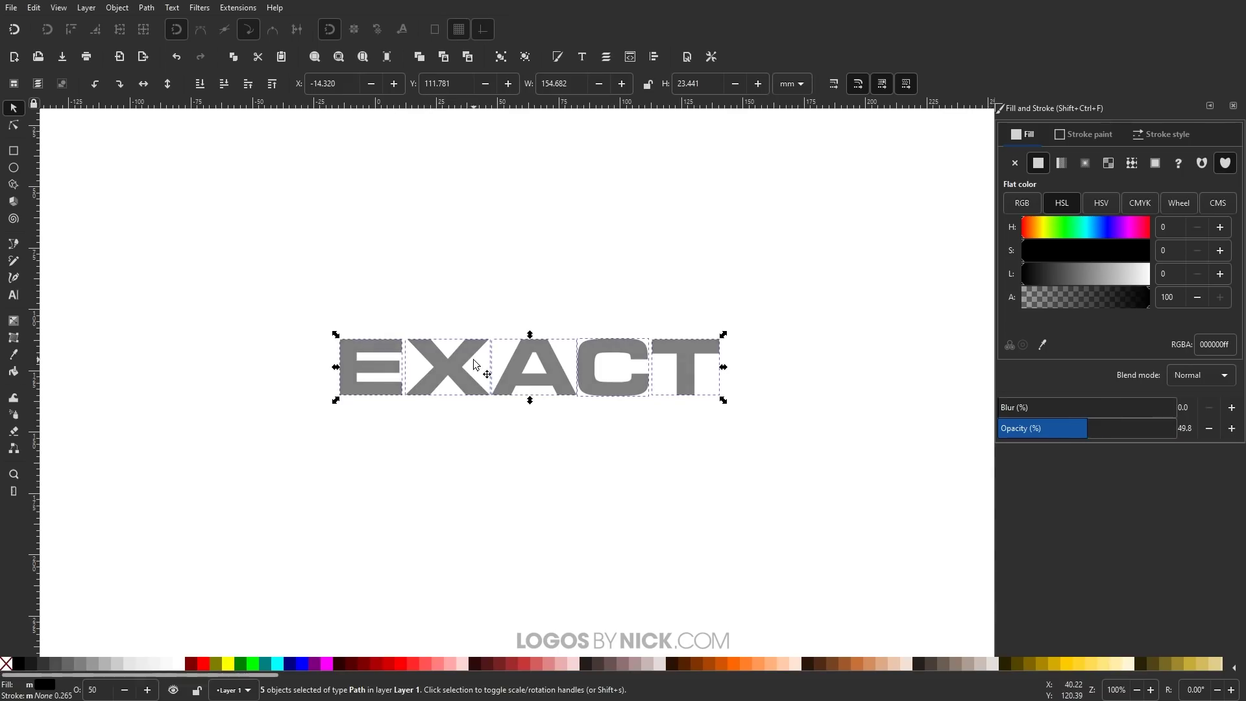
{"action": "left_click", "coordinate": [572, 466]}
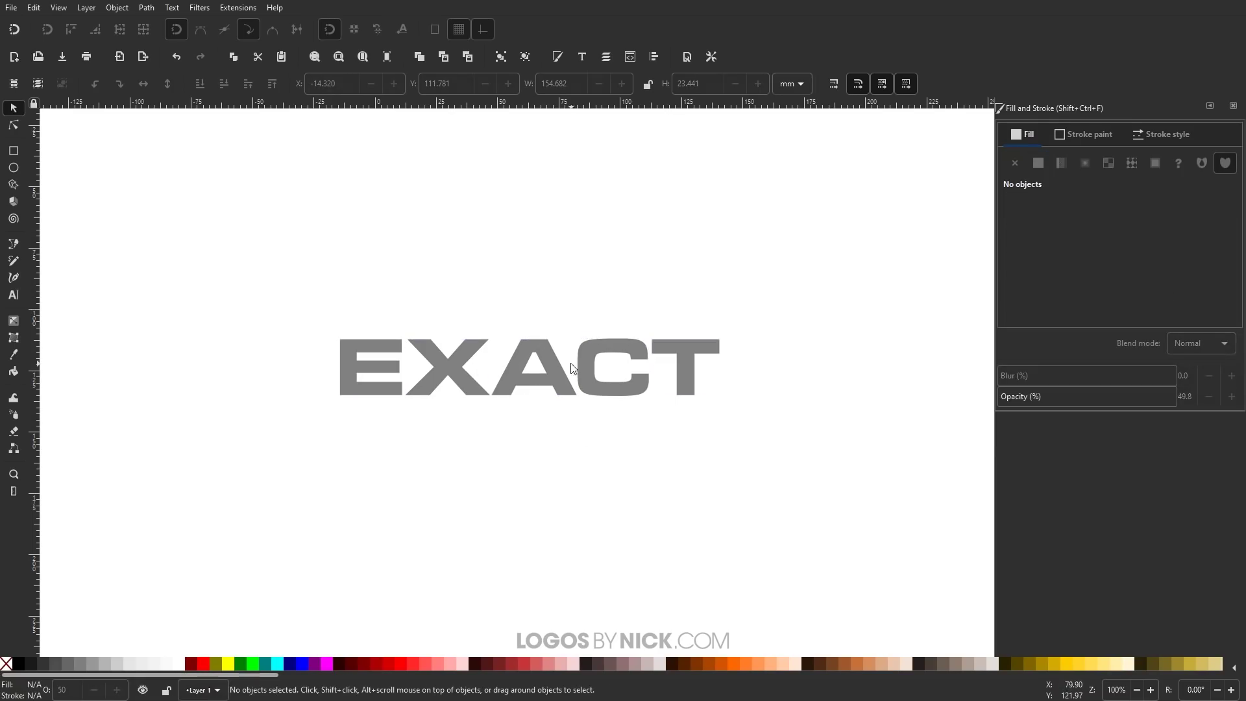
Shift the E toward the X, then move the E and X right together.
{"action": "scroll", "coordinate": [552, 344], "scroll_direction": "up", "scroll_amount": 2}
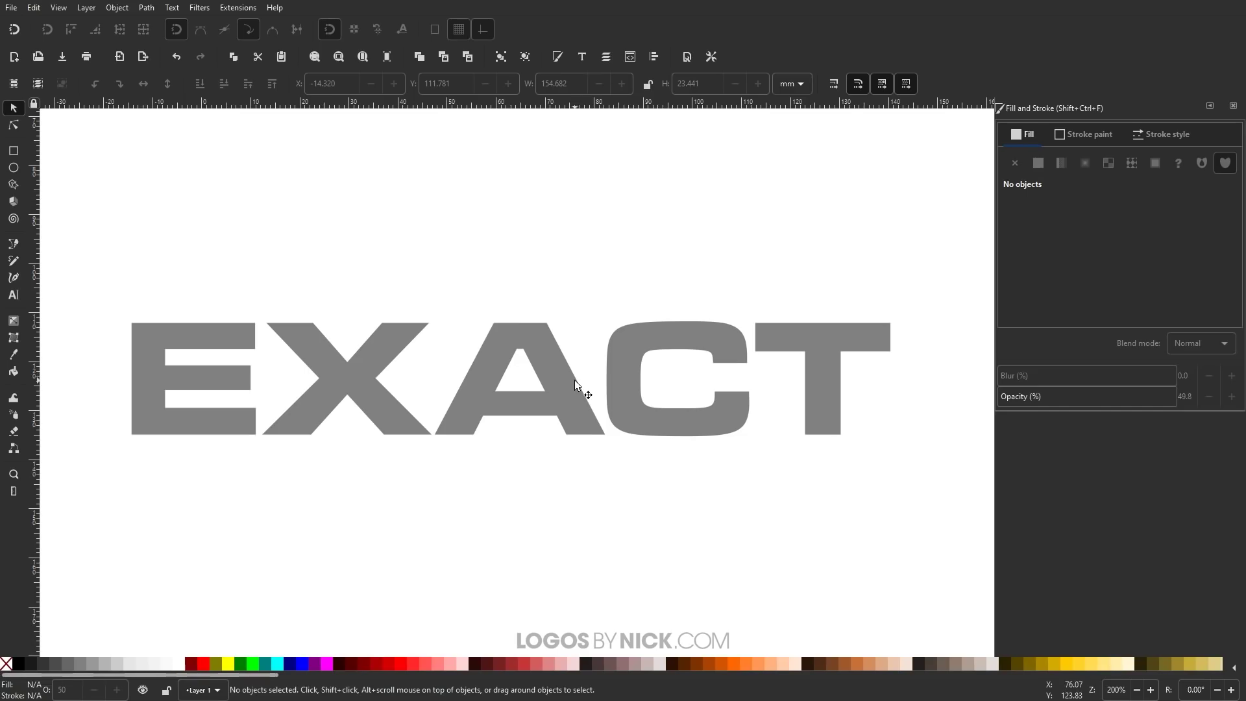
{"action": "left_click", "coordinate": [206, 374]}
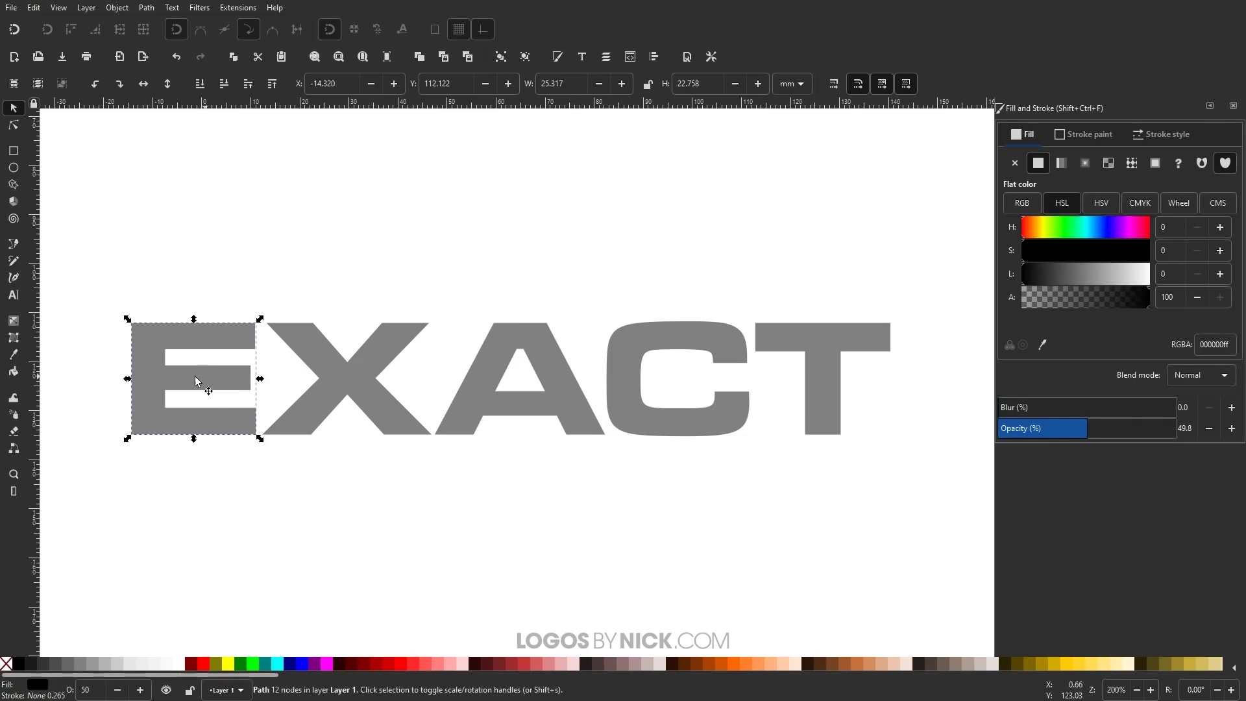
{"action": "mouse_move", "coordinate": [192, 377]}
{"action": "left_mouse_down"}
{"action": "mouse_move", "coordinate": [871, 383]}
{"action": "mouse_move", "coordinate": [193, 400]}
{"action": "mouse_move", "coordinate": [223, 398]}
{"action": "mouse_move", "coordinate": [198, 394]}
{"action": "mouse_move", "coordinate": [212, 379]}
{"action": "left_mouse_up"}
{"action": "scroll", "coordinate": [257, 338], "scroll_direction": "up", "scroll_amount": 5}
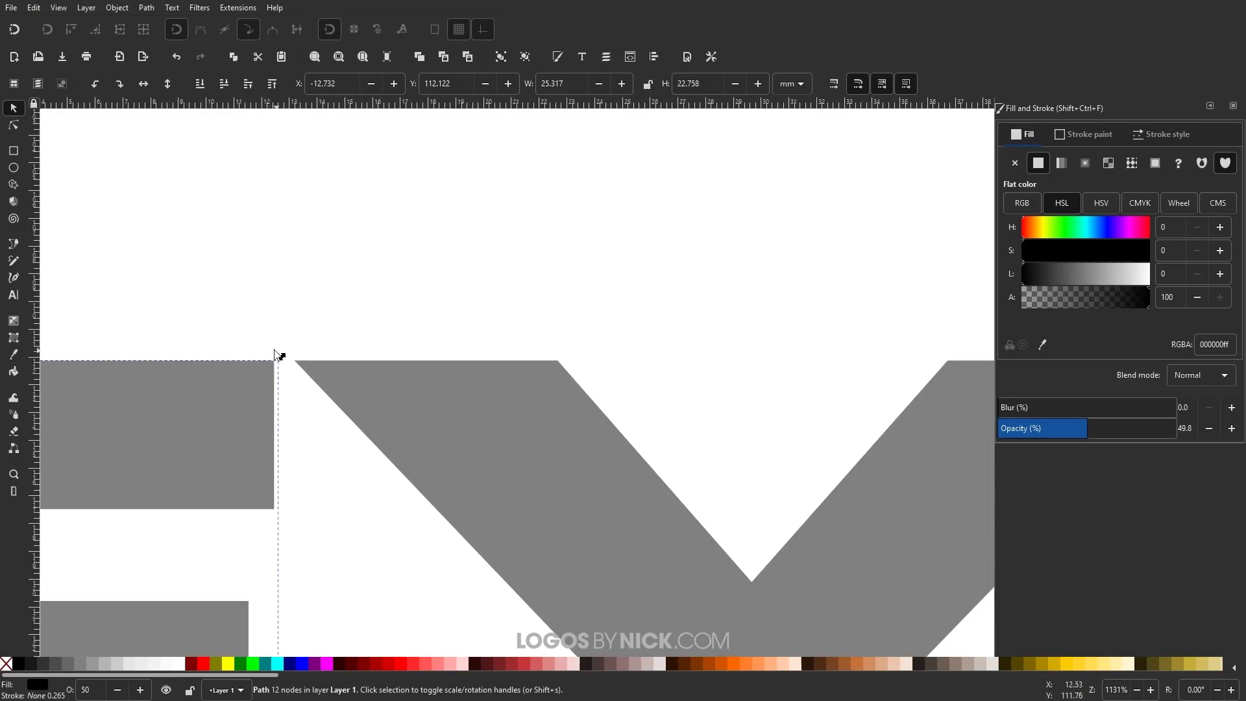
{"action": "scroll", "coordinate": [298, 365], "scroll_direction": "down", "scroll_amount": 5}
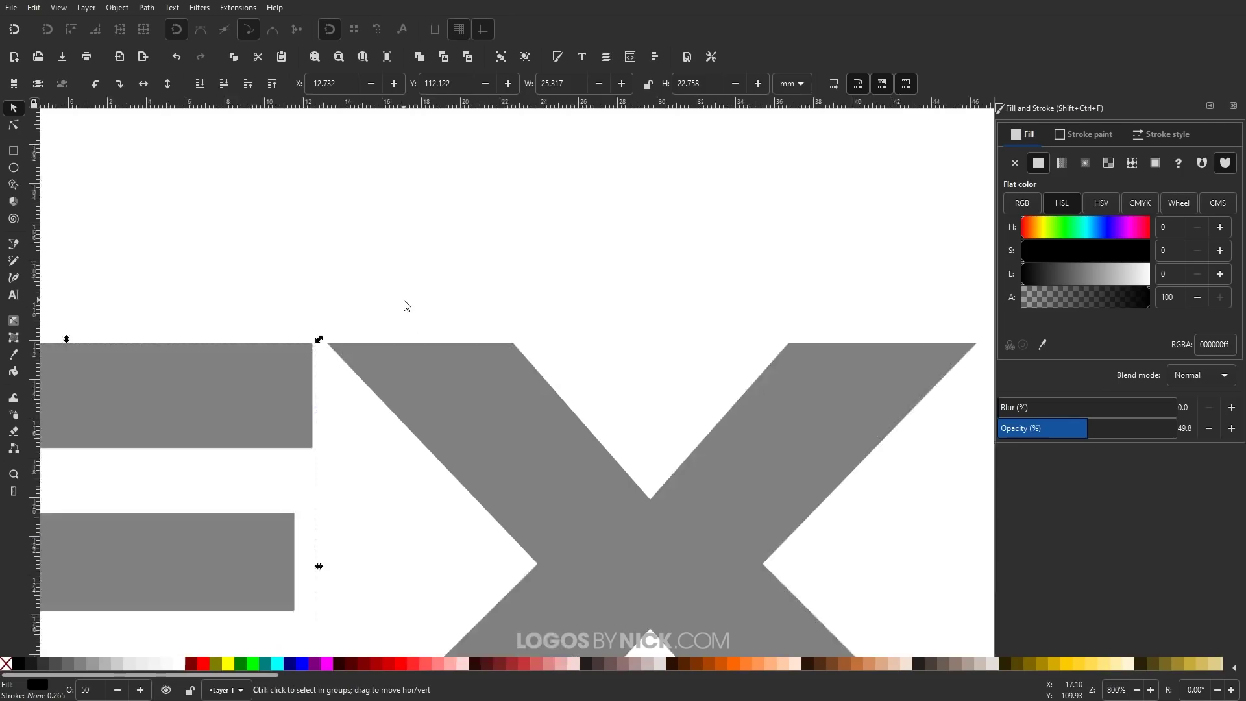
{"action": "scroll", "coordinate": [350, 344], "scroll_direction": "up", "scroll_amount": 2}
{"action": "scroll", "coordinate": [318, 341], "scroll_direction": "down", "scroll_amount": 2}
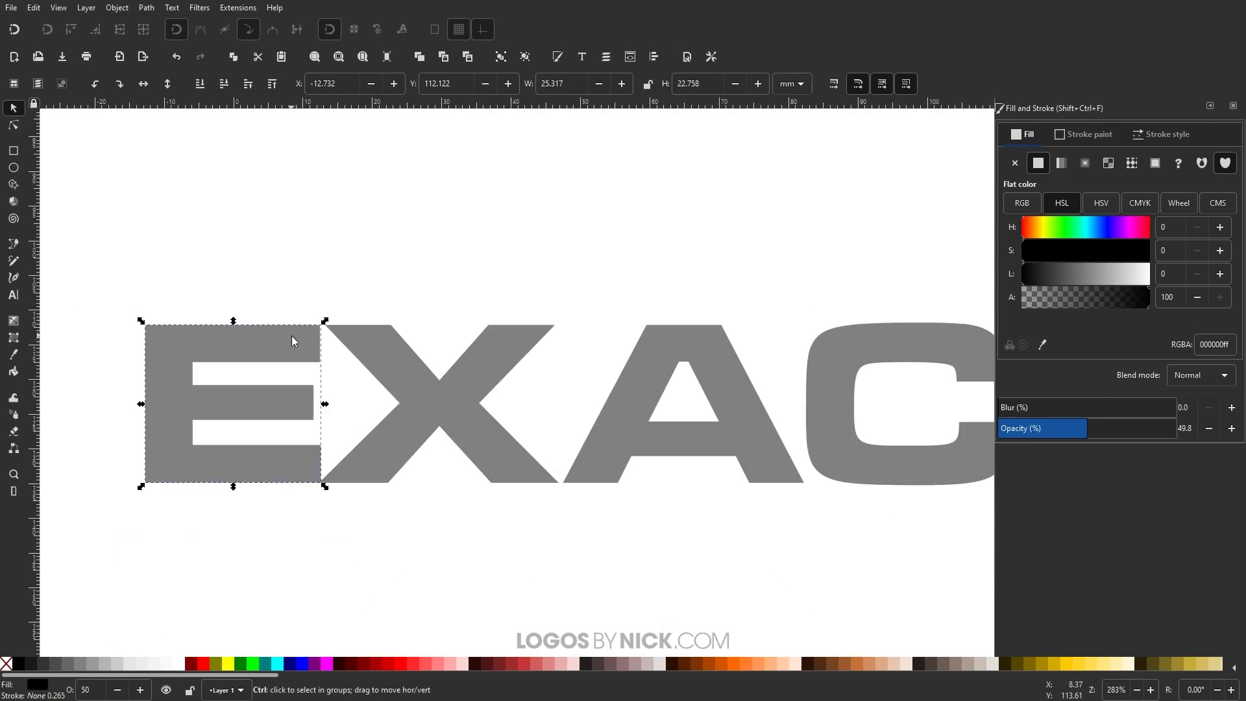
{"action": "scroll", "coordinate": [508, 402], "scroll_direction": "up", "scroll_amount": 1}
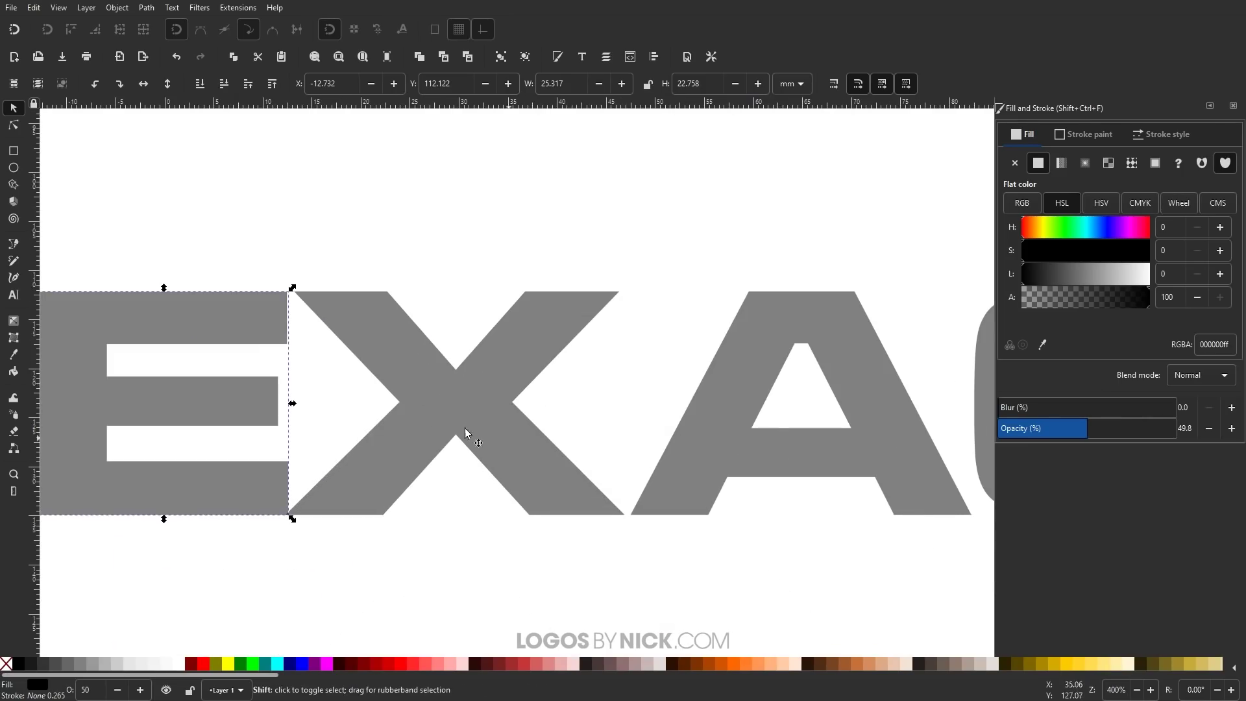
{"action": "left_click", "coordinate": [428, 401], "text": "shift"}
{"action": "scroll", "coordinate": [430, 403], "scroll_direction": "down", "scroll_amount": 1}
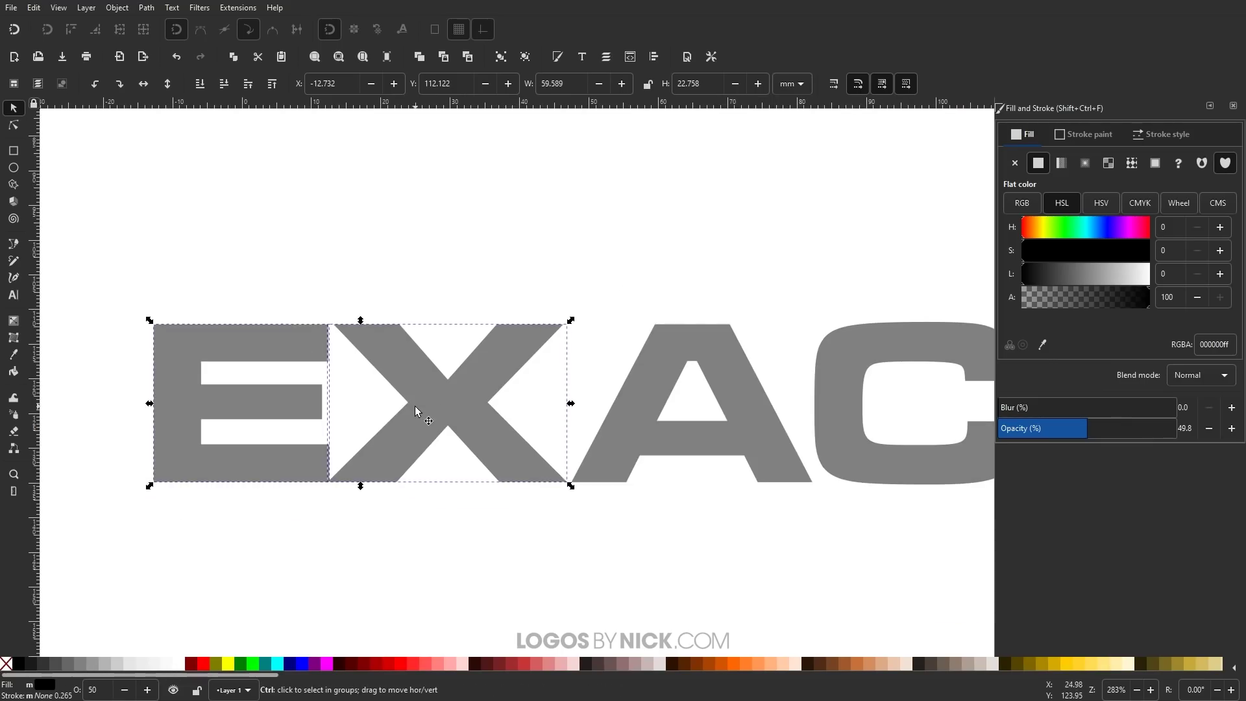
{"action": "left_click_drag", "start_coordinate": [420, 407], "coordinate": [455, 407]}
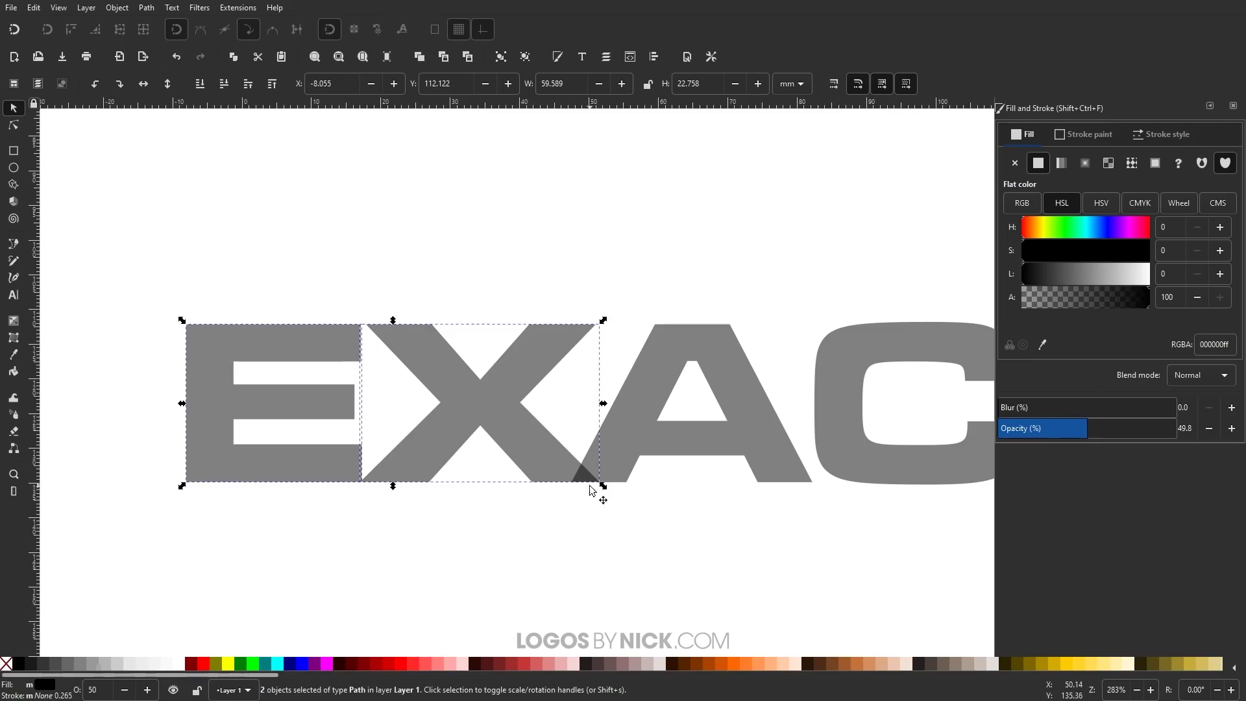
Add the A and C to the selection and nudge the four letters right.
{"action": "scroll", "coordinate": [706, 437], "scroll_direction": "right", "scroll_amount": 3}
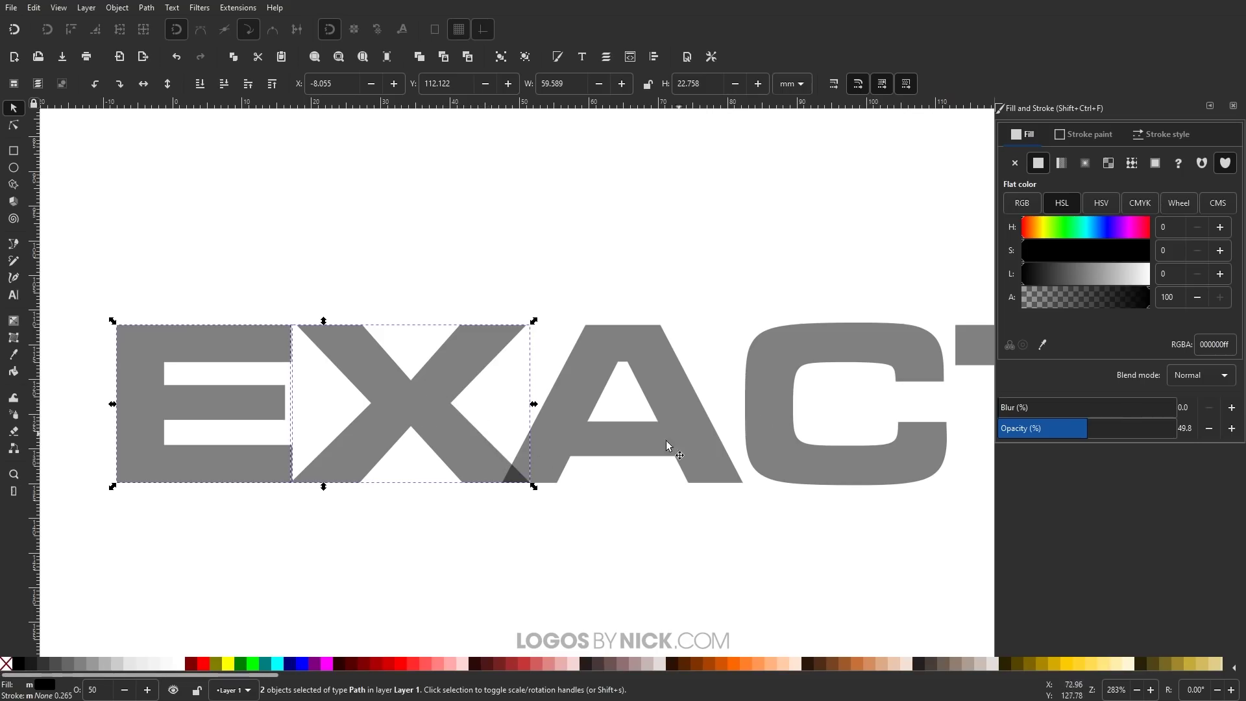
{"action": "scroll", "coordinate": [619, 445], "scroll_direction": "down", "scroll_amount": 1}
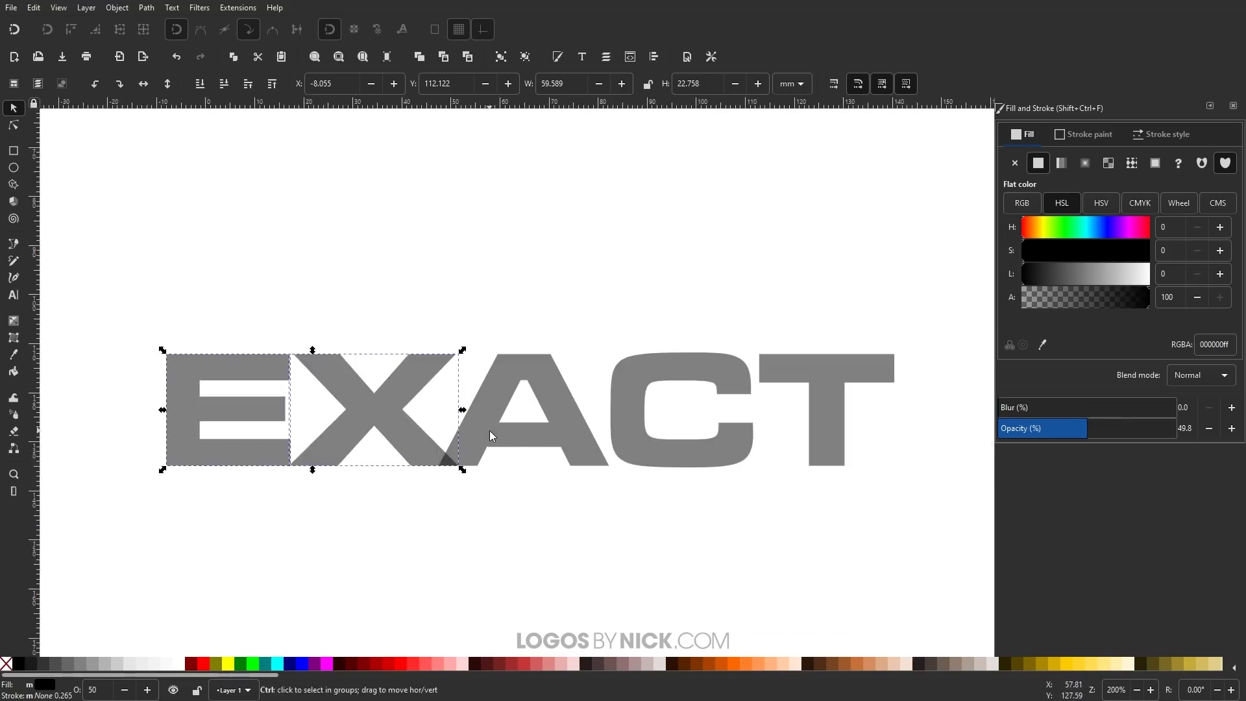
{"action": "left_click", "coordinate": [547, 440], "text": "shift"}
{"action": "left_click_drag", "start_coordinate": [477, 434], "coordinate": [486, 434]}
{"action": "left_click", "coordinate": [687, 447], "text": "shift"}
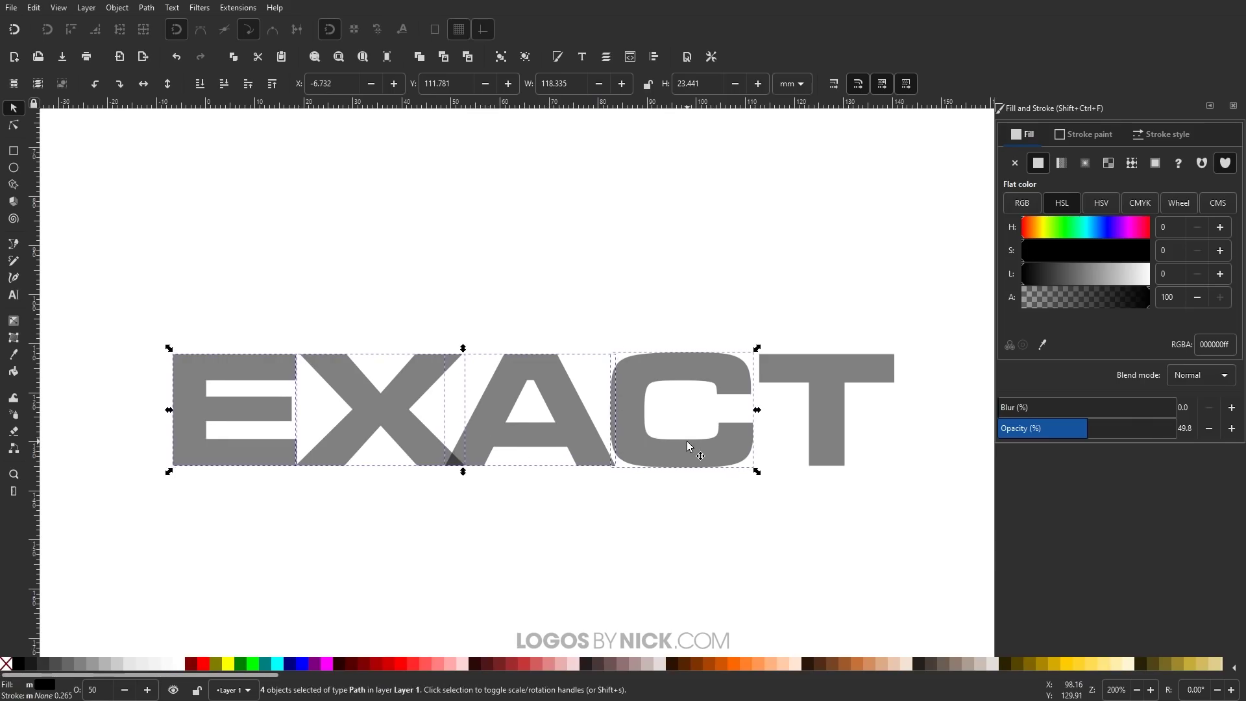
{"action": "left_click_drag", "start_coordinate": [646, 441], "coordinate": [656, 442]}
{"action": "left_click", "coordinate": [473, 521]}
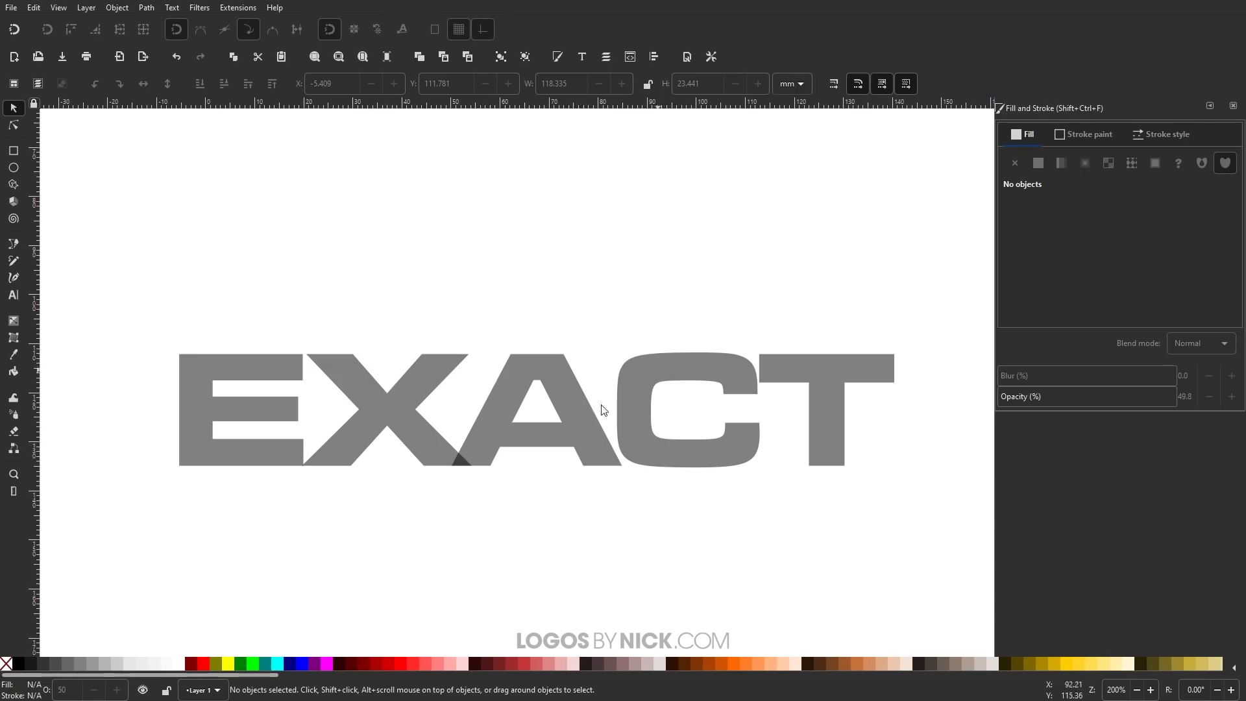
Move the C slightly to close its gap, narrowing the word to about 118 mm.
{"action": "scroll", "coordinate": [756, 370], "scroll_direction": "up", "scroll_amount": 2, "text": "ctrl"}
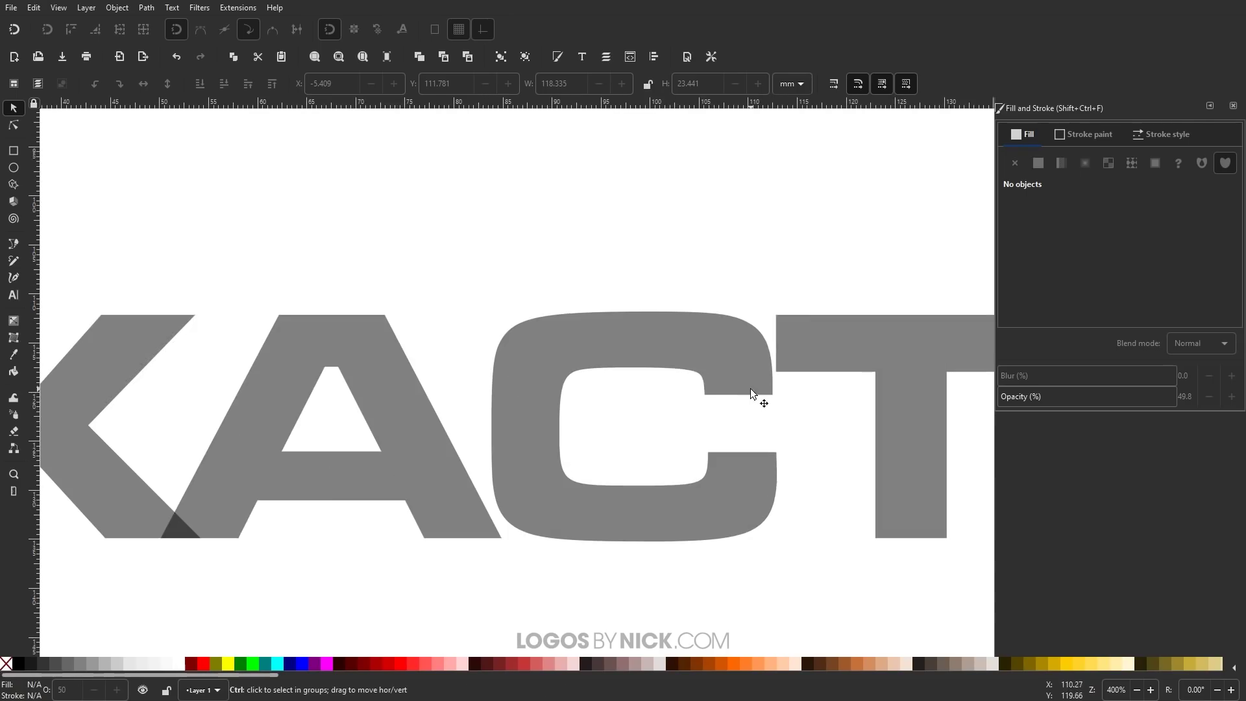
{"action": "left_click_drag", "start_coordinate": [755, 378], "coordinate": [749, 375]}
{"action": "scroll", "coordinate": [523, 449], "scroll_direction": "down", "scroll_amount": 2, "text": "ctrl"}
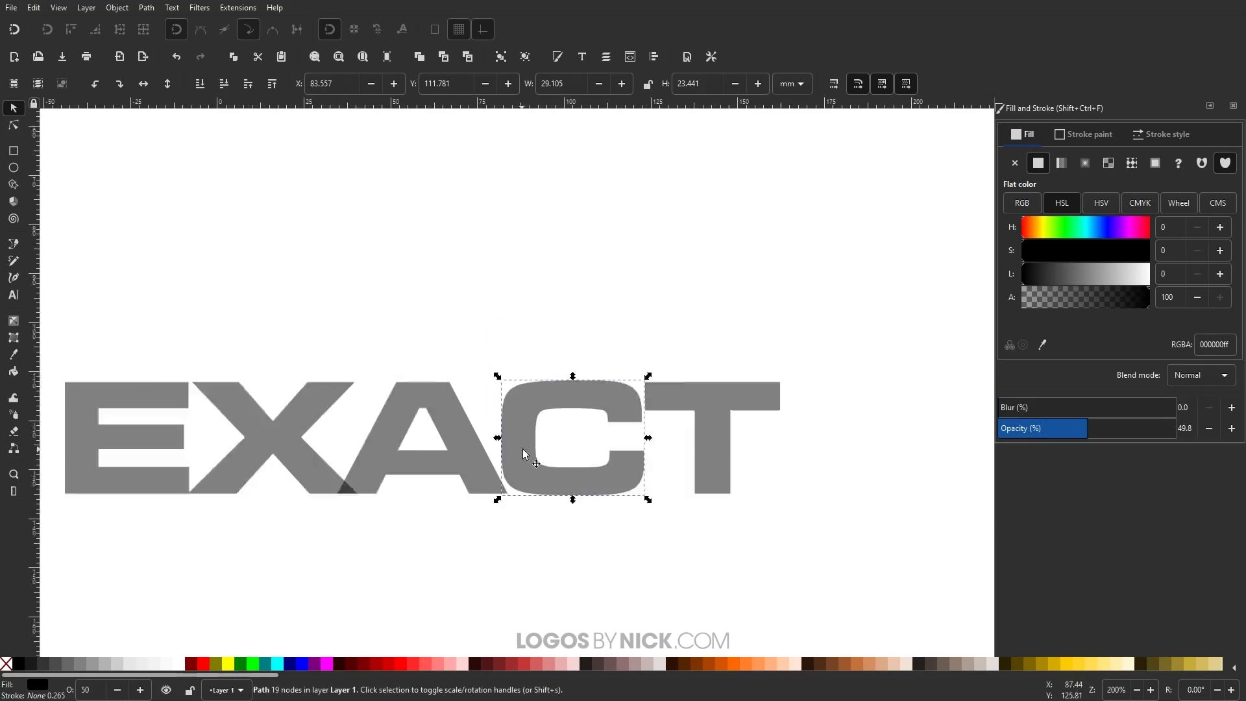
{"action": "scroll", "coordinate": [552, 448], "scroll_direction": "down", "scroll_amount": 1, "text": "ctrl"}
{"action": "left_click", "coordinate": [570, 537]}
{"action": "left_click_drag", "start_coordinate": [582, 515], "coordinate": [598, 483]}
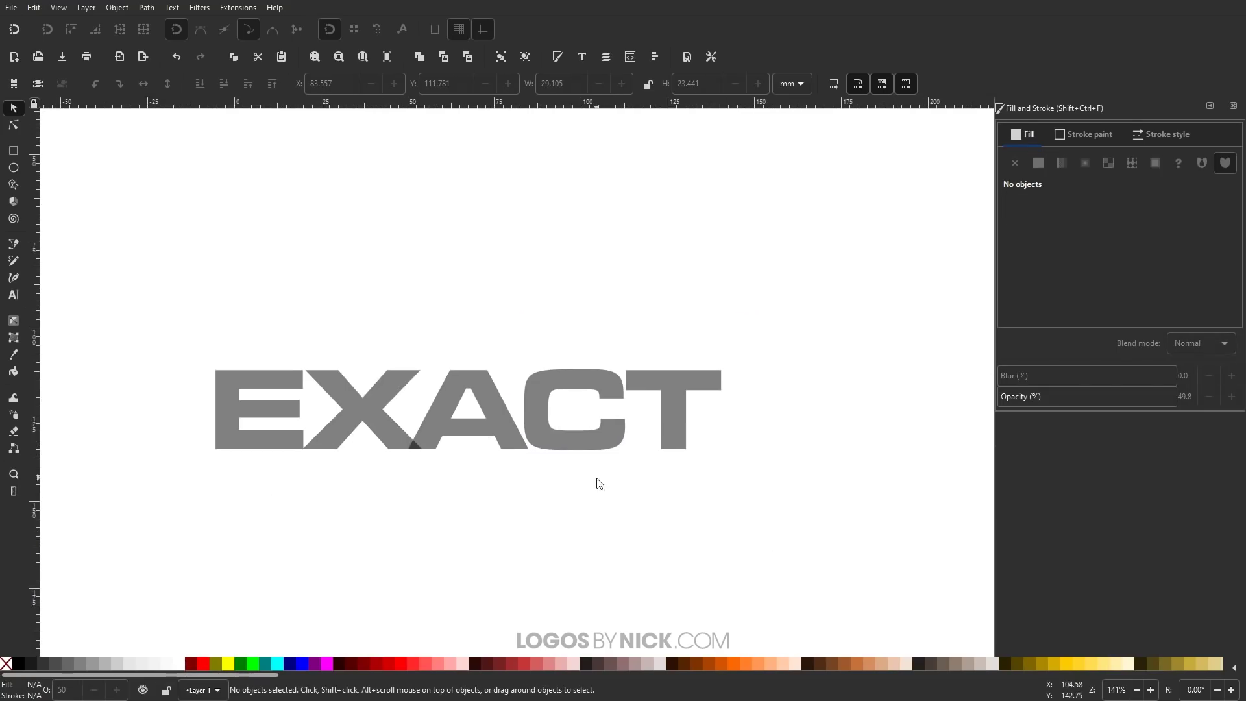
Duplicate the letter X and fill the copy lime green (00ff00ff).
{"action": "left_click", "coordinate": [371, 396]}
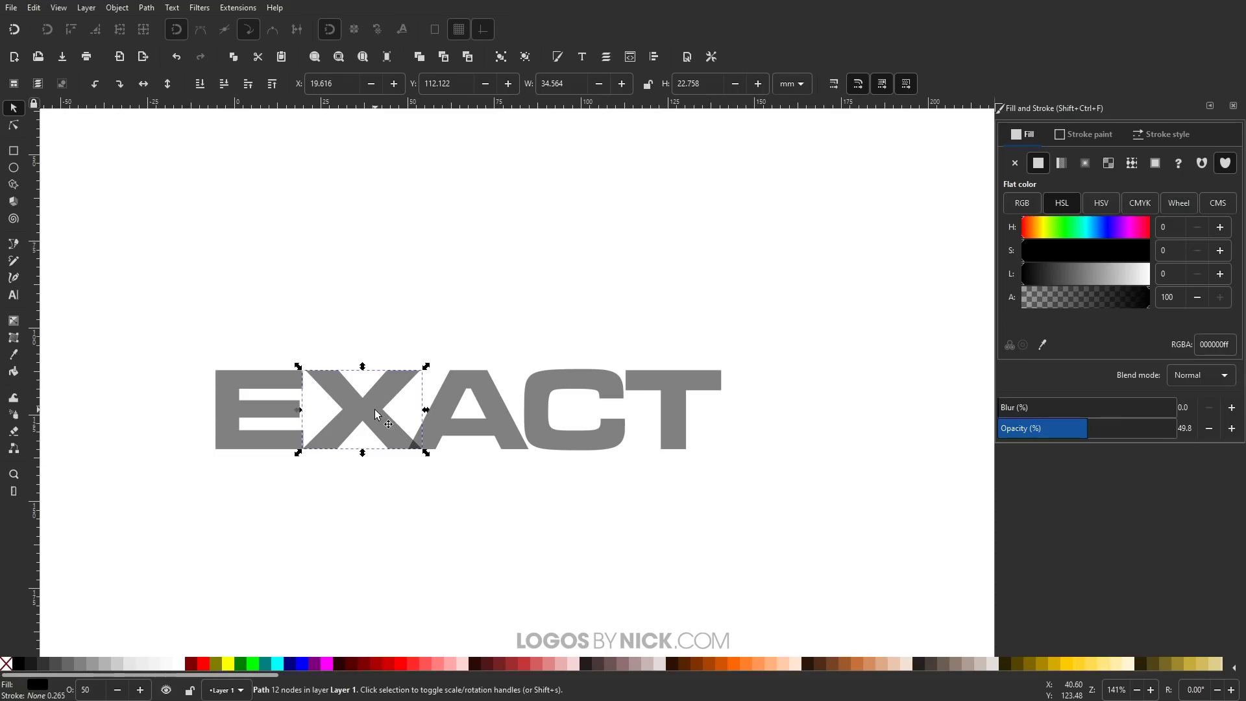
{"action": "key", "text": "ctrl+d"}
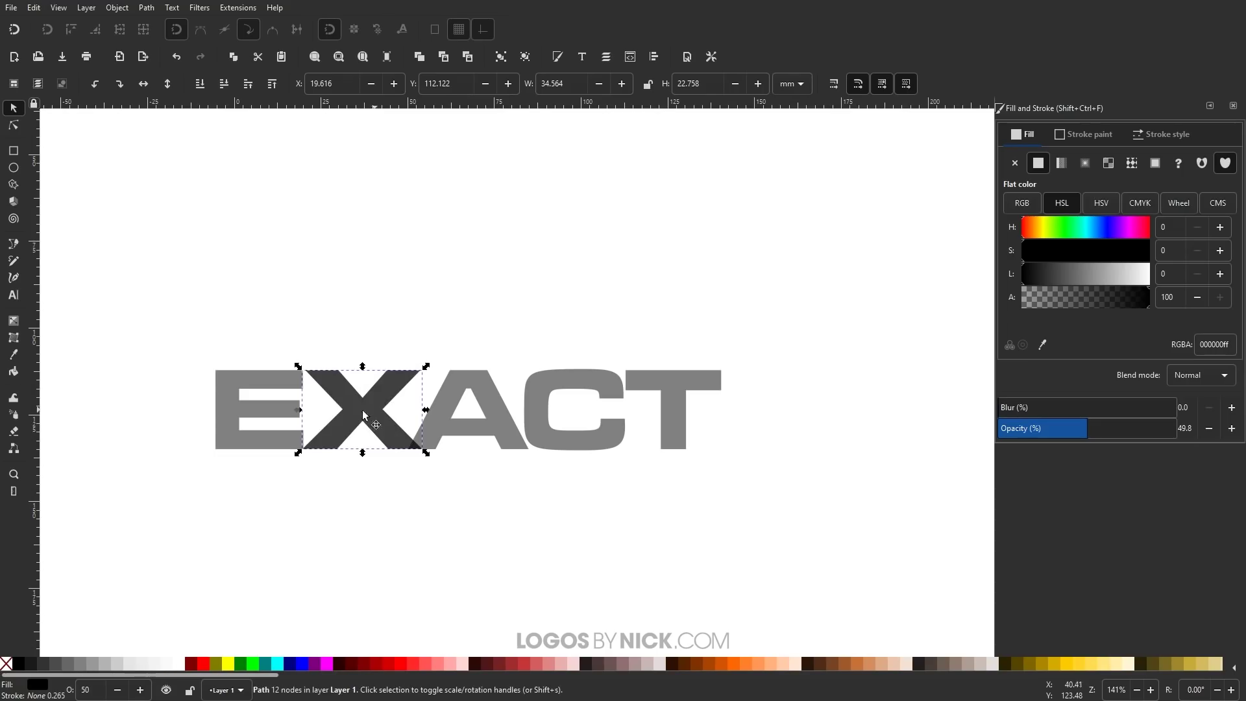
{"action": "left_click", "coordinate": [253, 667]}
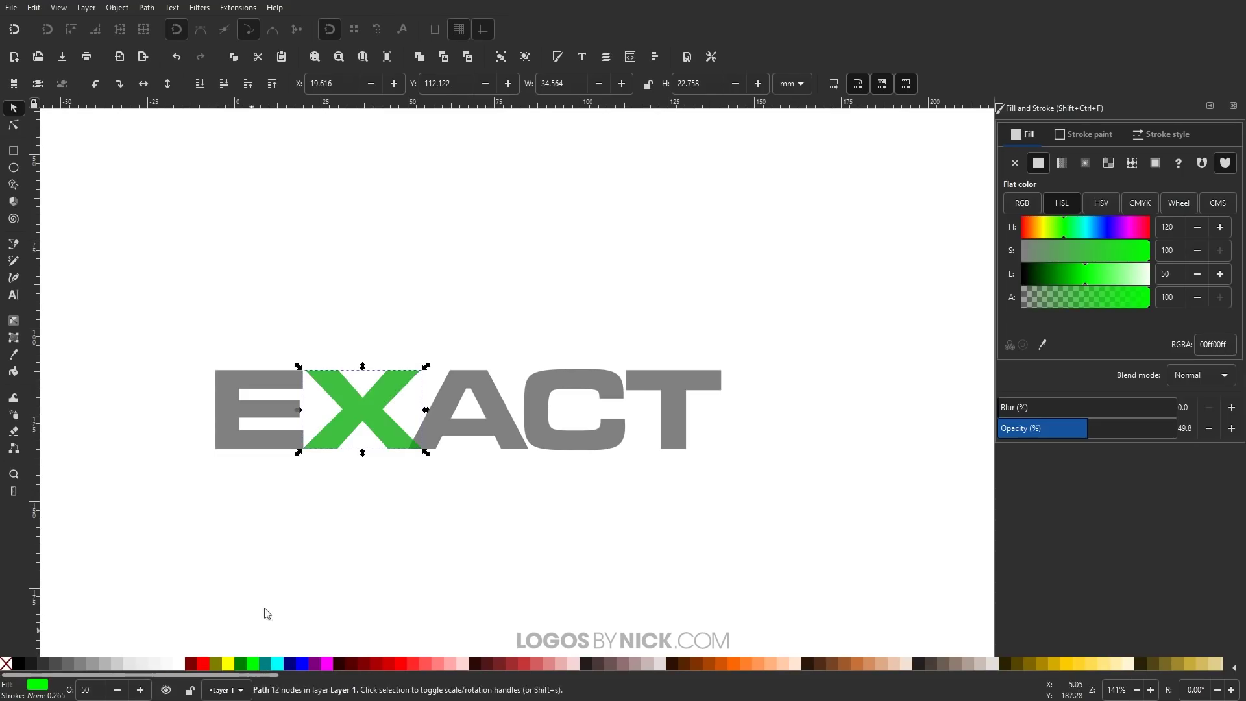
{"action": "scroll", "coordinate": [292, 415], "scroll_direction": "up", "scroll_amount": 3}
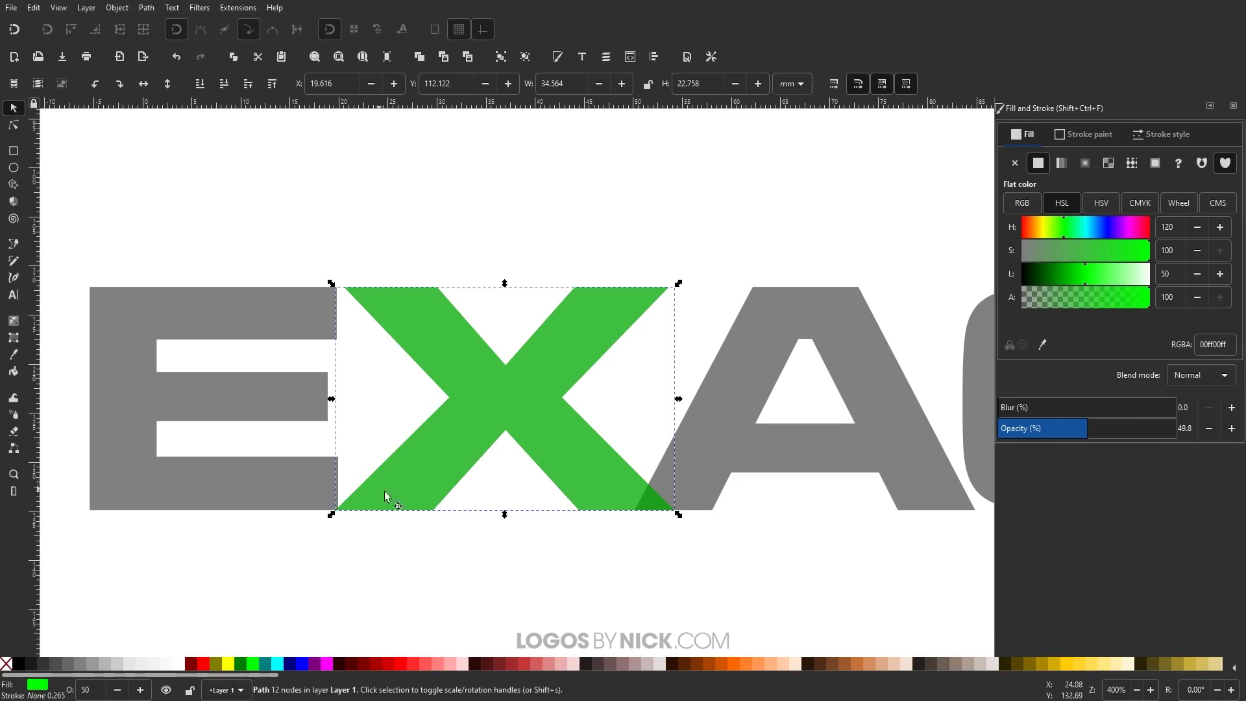
Move the E's two bottom-right nodes about 6.28 mm right, under the X's left leg.
{"action": "left_click", "coordinate": [13, 125]}
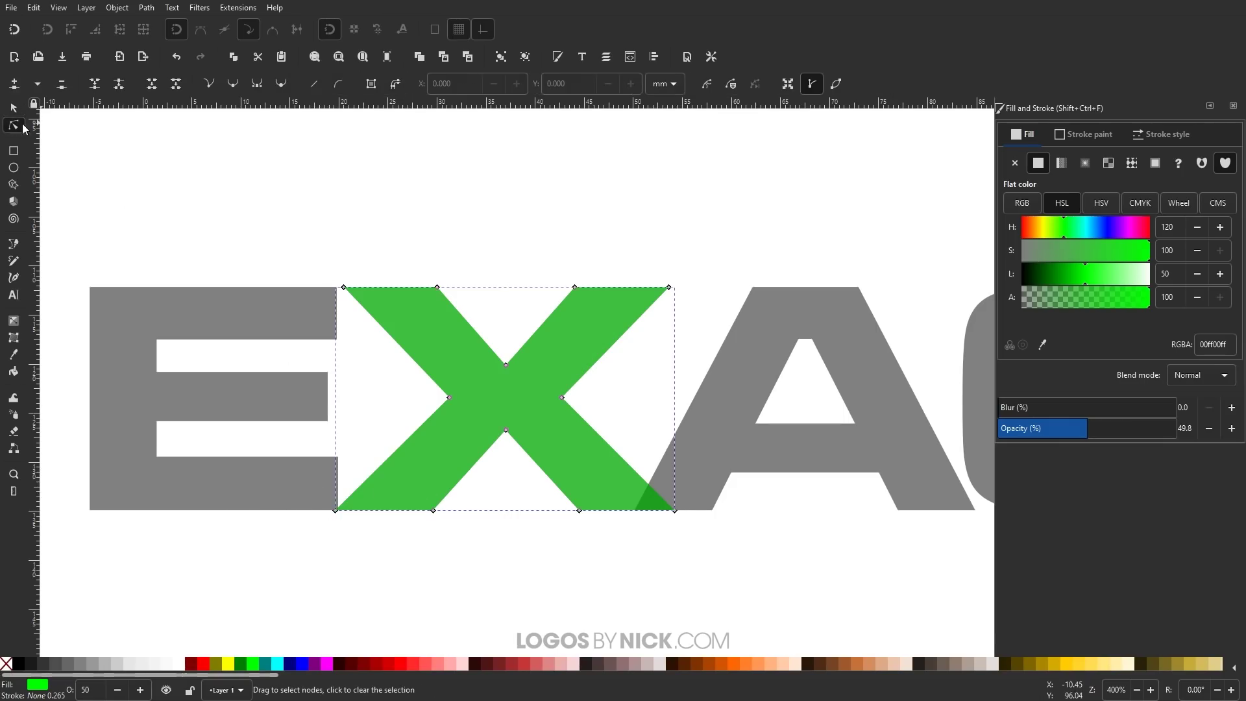
{"action": "left_click", "coordinate": [319, 483]}
{"action": "left_click_drag", "start_coordinate": [378, 552], "coordinate": [401, 465]}
{"action": "key", "text": "s"}
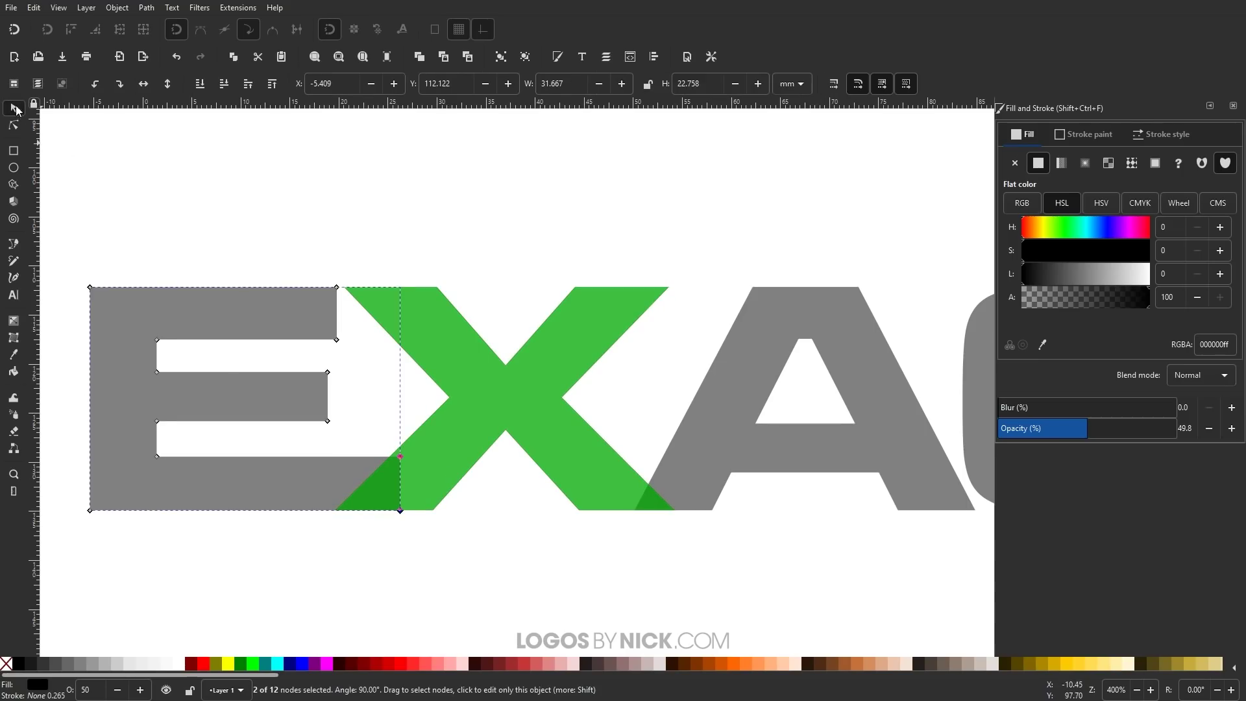
{"action": "key", "text": "Escape"}
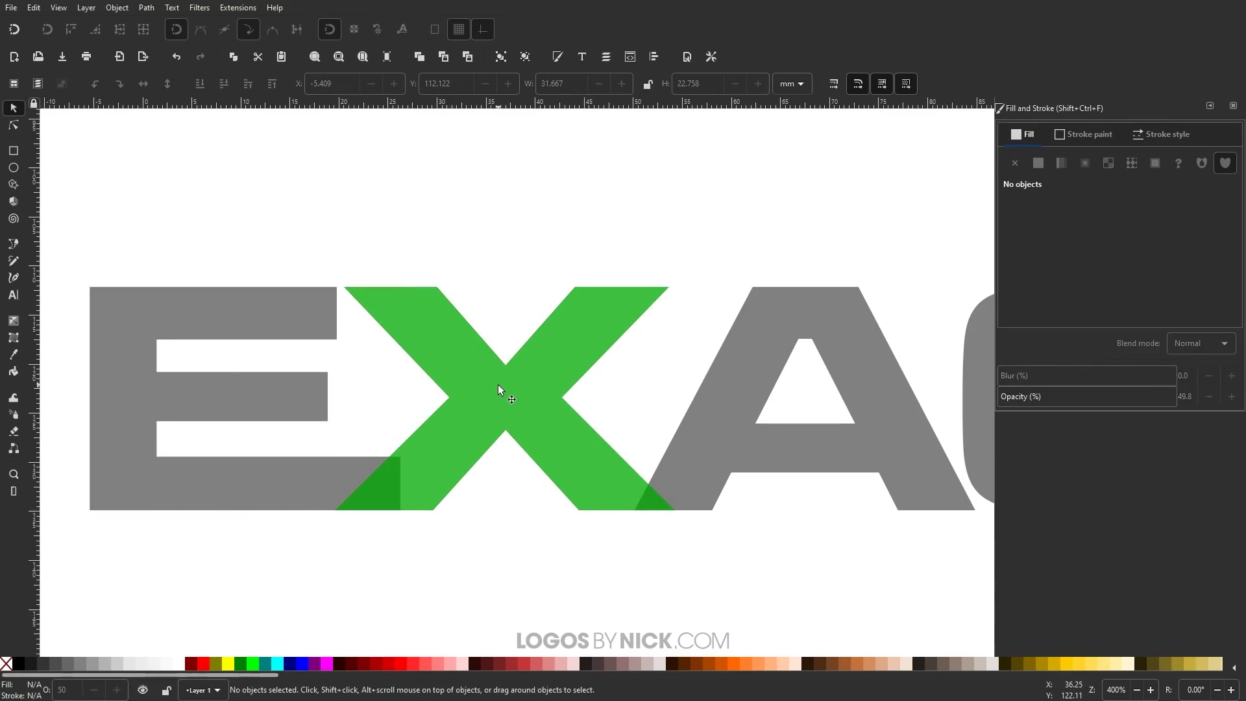
{"action": "left_click", "coordinate": [497, 385]}
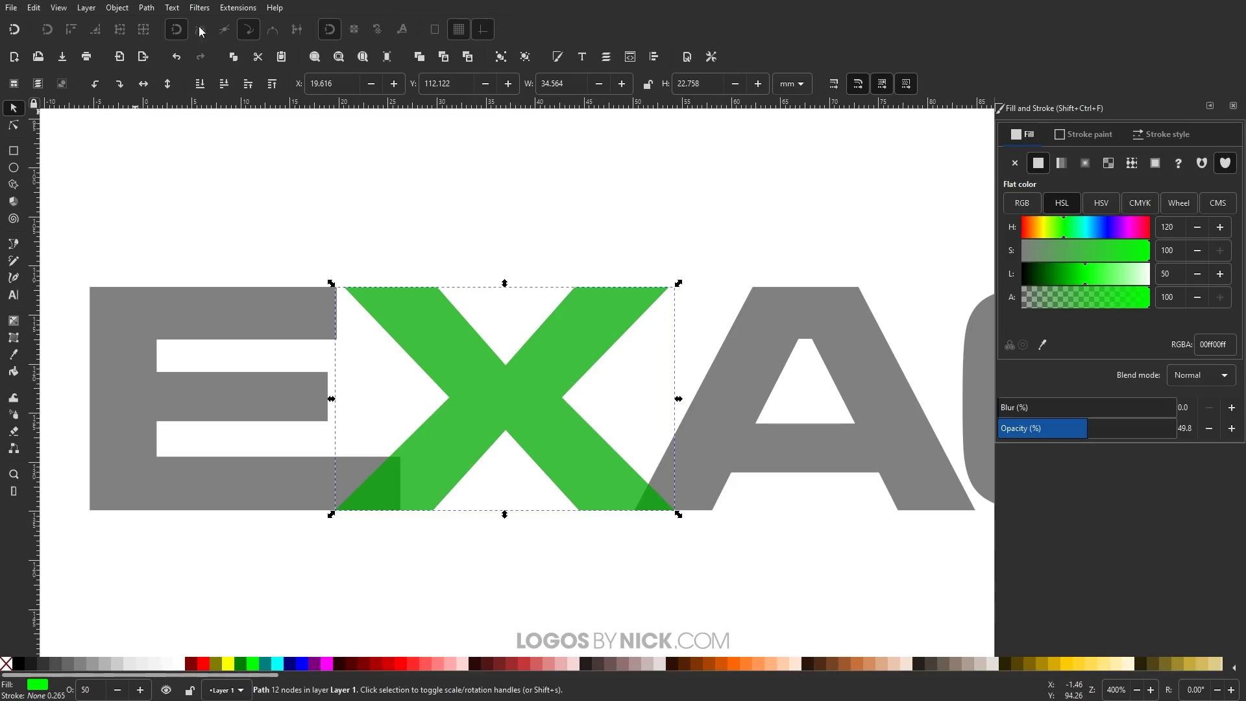
Add an Offset path effect to the green X via the Path Effects panel.
{"action": "left_click", "coordinate": [146, 8]}
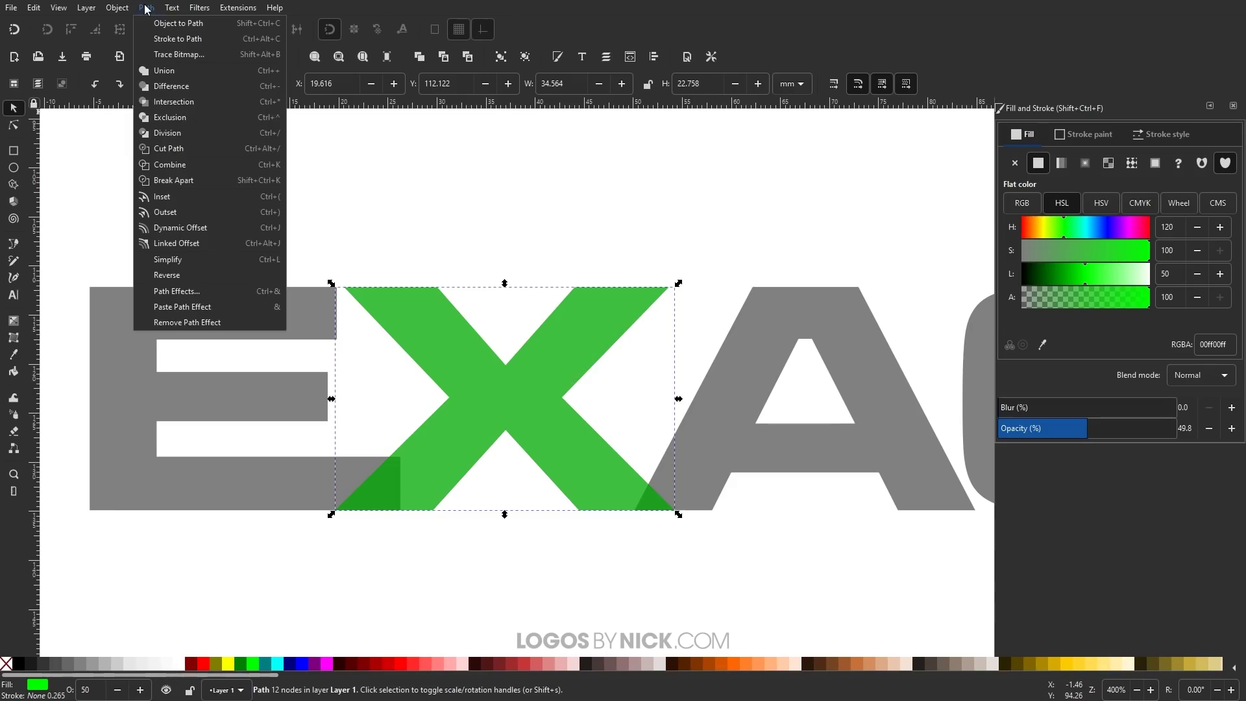
{"action": "left_click", "coordinate": [192, 296]}
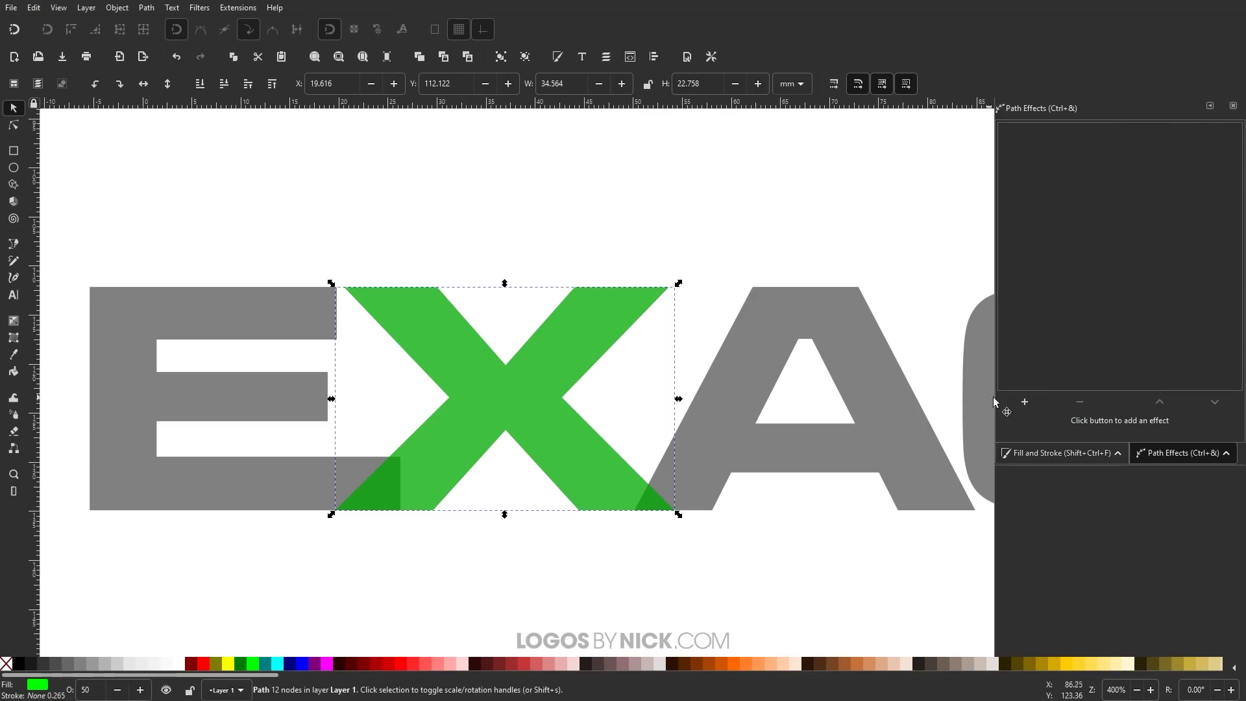
{"action": "left_click", "coordinate": [1026, 402]}
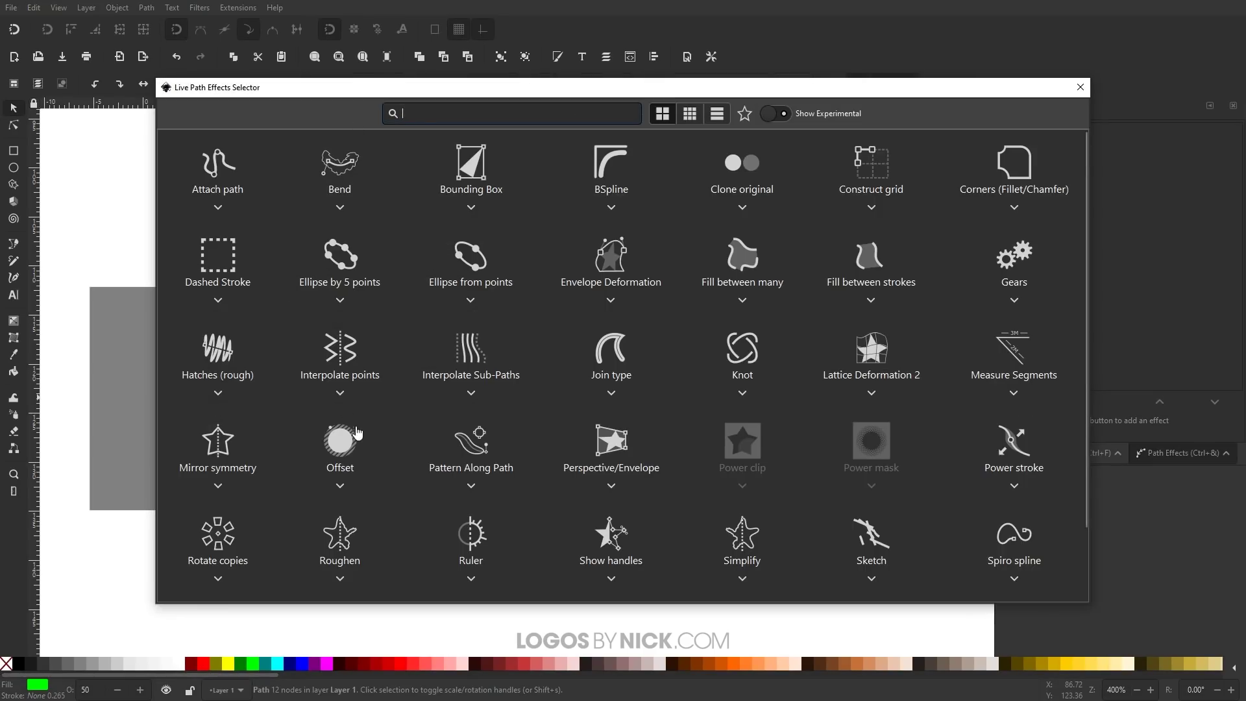
{"action": "left_click", "coordinate": [344, 447]}
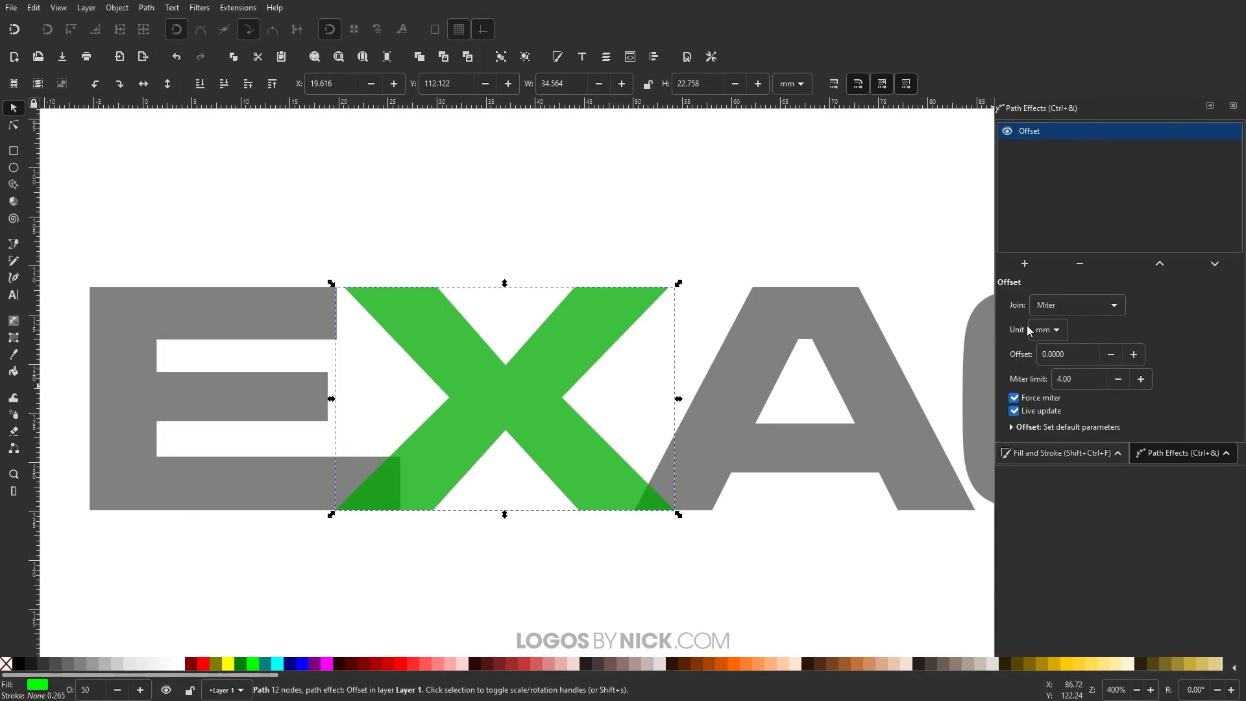
Raise the green X's Offset value step by step to 2.1000 mm.
{"action": "left_click", "coordinate": [1134, 355]}
{"action": "left_click", "coordinate": [1134, 354]}
{"action": "left_click", "coordinate": [1134, 355]}
{"action": "left_click", "coordinate": [1134, 354]}
{"action": "left_click", "coordinate": [1134, 355]}
{"action": "left_click", "coordinate": [1134, 355]}
{"action": "left_click", "coordinate": [1134, 354]}
{"action": "left_click", "coordinate": [1134, 354]}
{"action": "left_click", "coordinate": [1134, 354]}
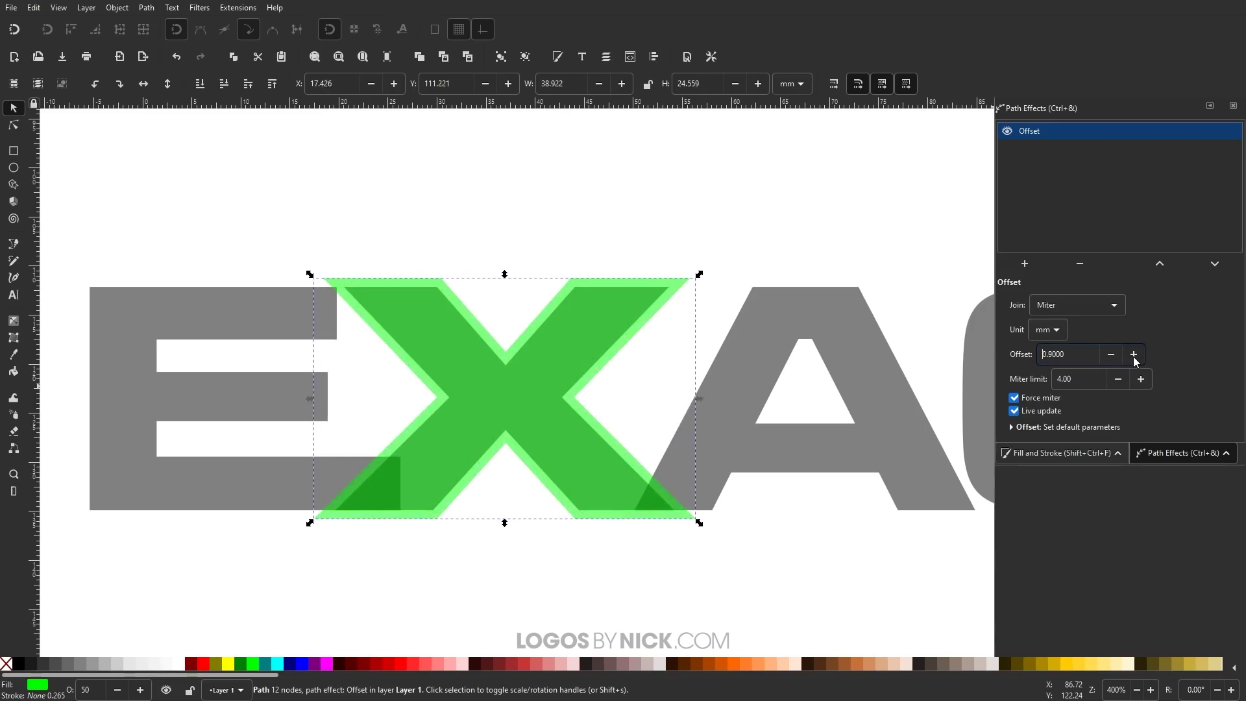
{"action": "left_click", "coordinate": [1134, 354]}
{"action": "left_click", "coordinate": [1134, 354]}
{"action": "left_click", "coordinate": [1134, 354]}
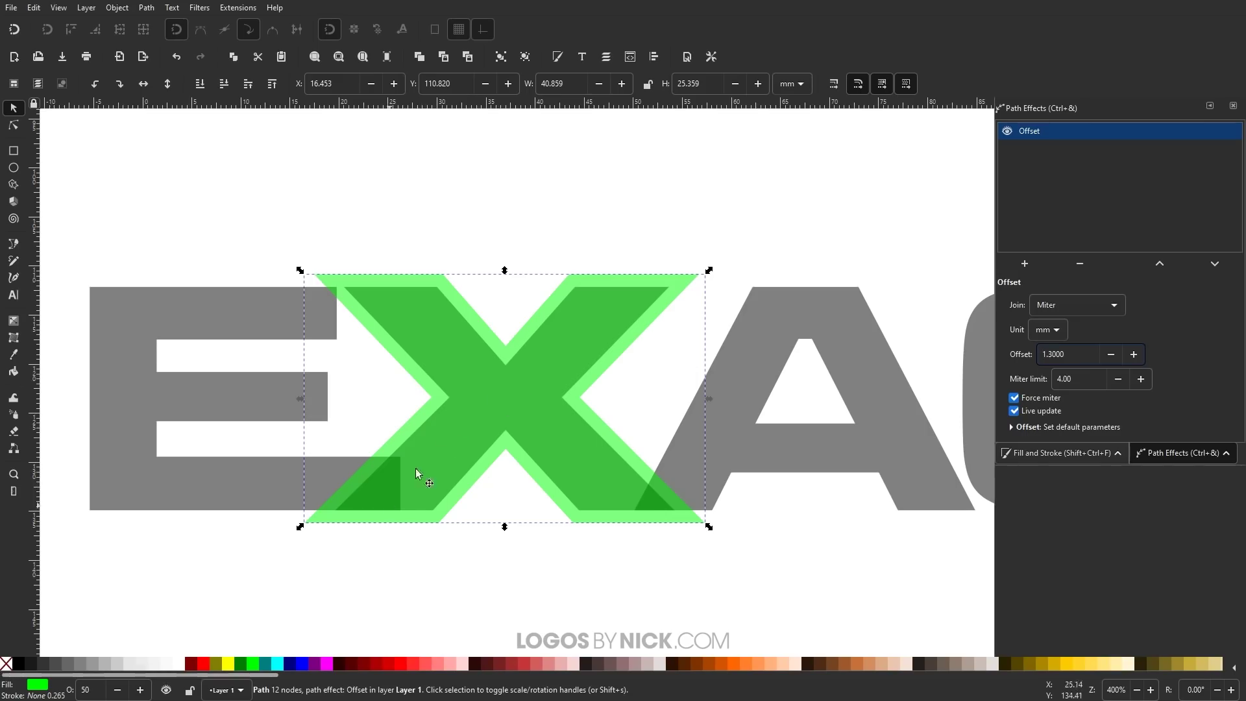
{"action": "left_click", "coordinate": [1134, 354]}
{"action": "left_click", "coordinate": [1134, 355]}
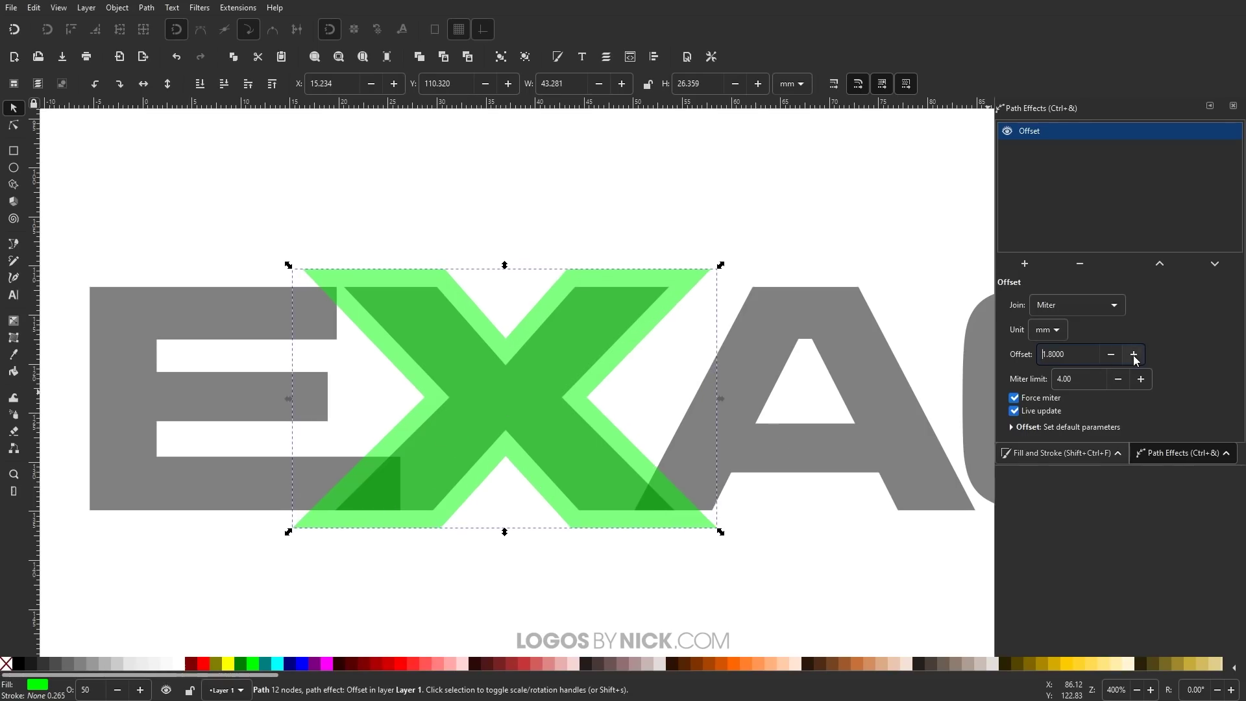
{"action": "left_click", "coordinate": [1134, 354]}
{"action": "left_click", "coordinate": [1134, 355]}
{"action": "left_click", "coordinate": [1134, 354]}
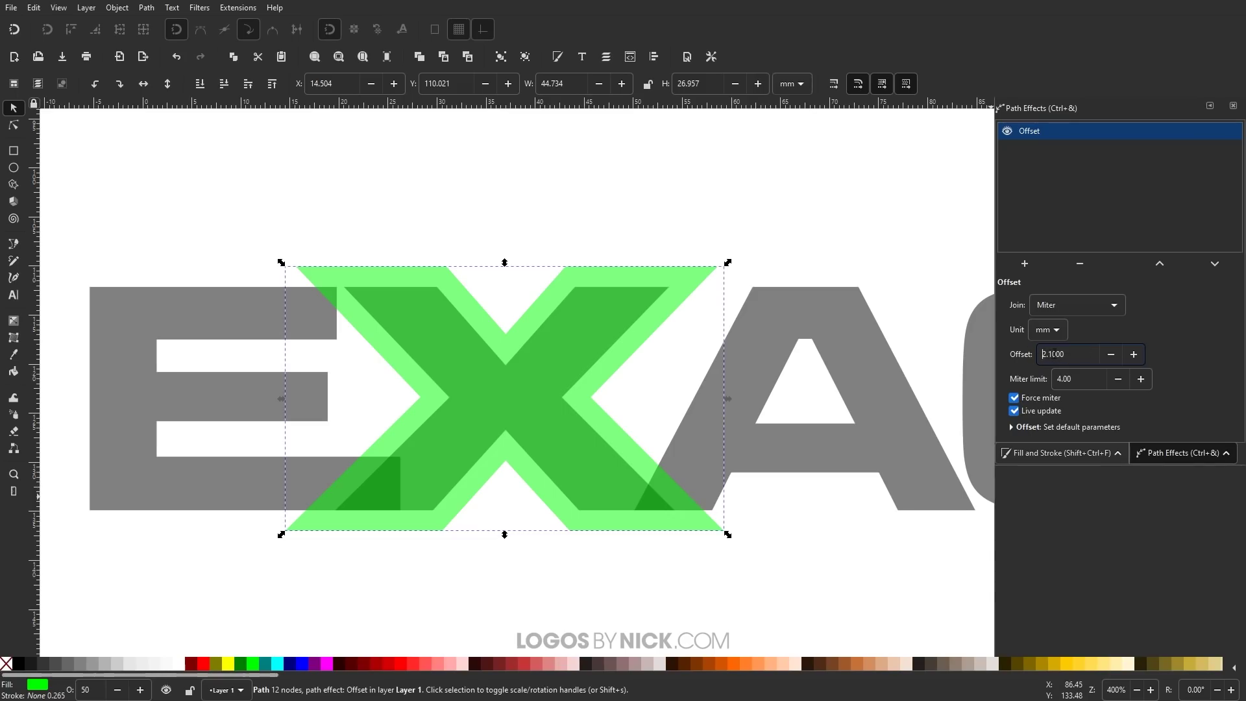
{"action": "scroll", "coordinate": [743, 467], "scroll_direction": "right", "scroll_amount": 5}
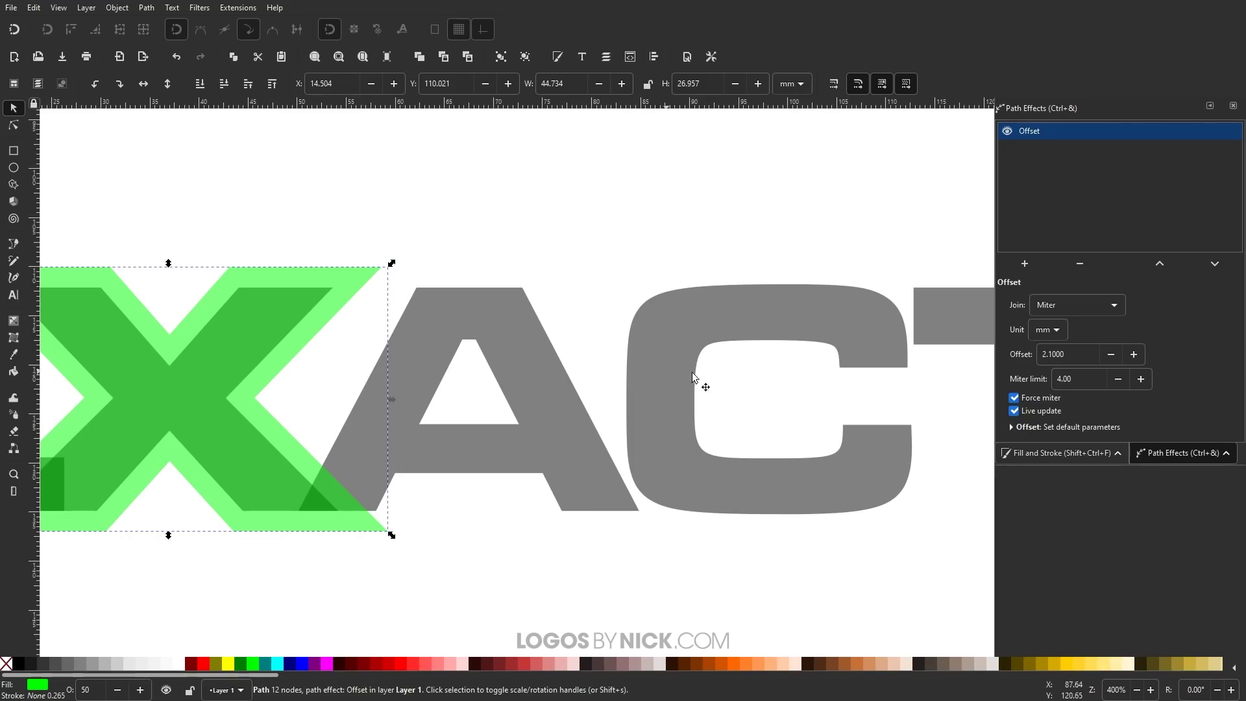
{"action": "scroll", "coordinate": [282, 422], "scroll_direction": "right", "scroll_amount": 1}
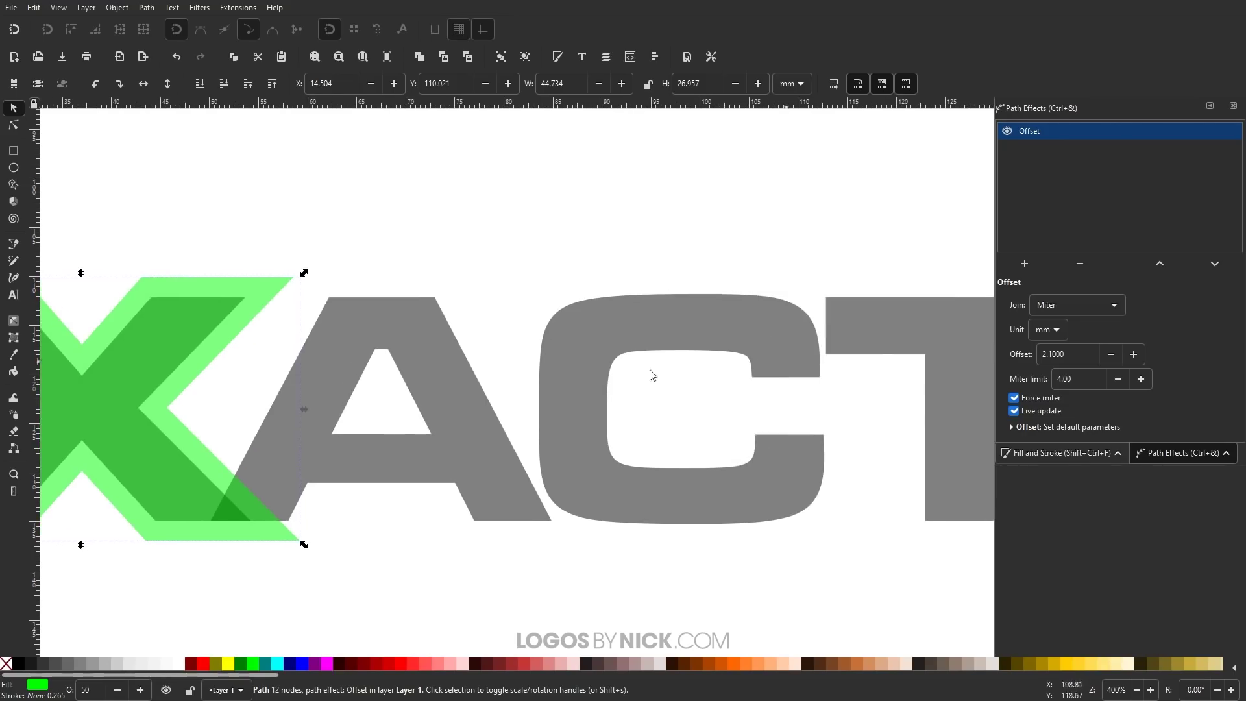
{"action": "scroll", "coordinate": [652, 375], "scroll_direction": "left", "scroll_amount": 4}
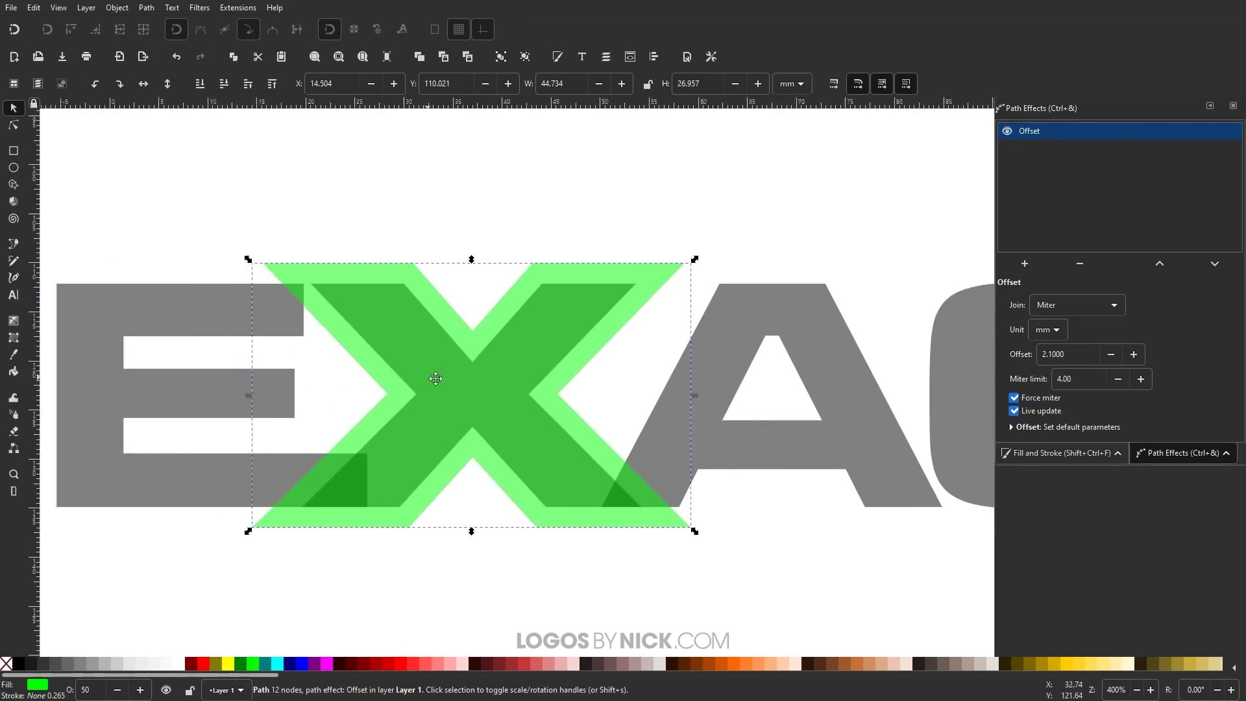
{"action": "scroll", "coordinate": [435, 378], "scroll_direction": "left", "scroll_amount": 2}
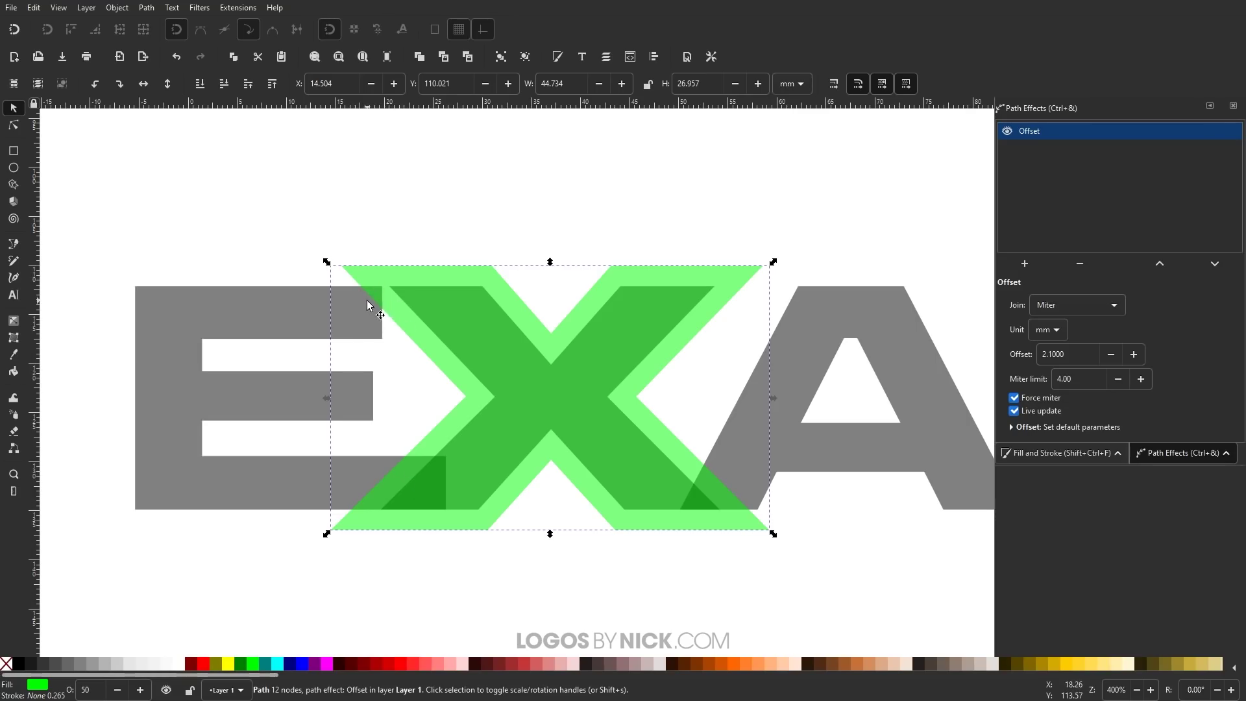
Draw a closed Bezier loop, about 23.95 × 13.61 mm, around the lower E–X overlap.
{"action": "left_click", "coordinate": [14, 246]}
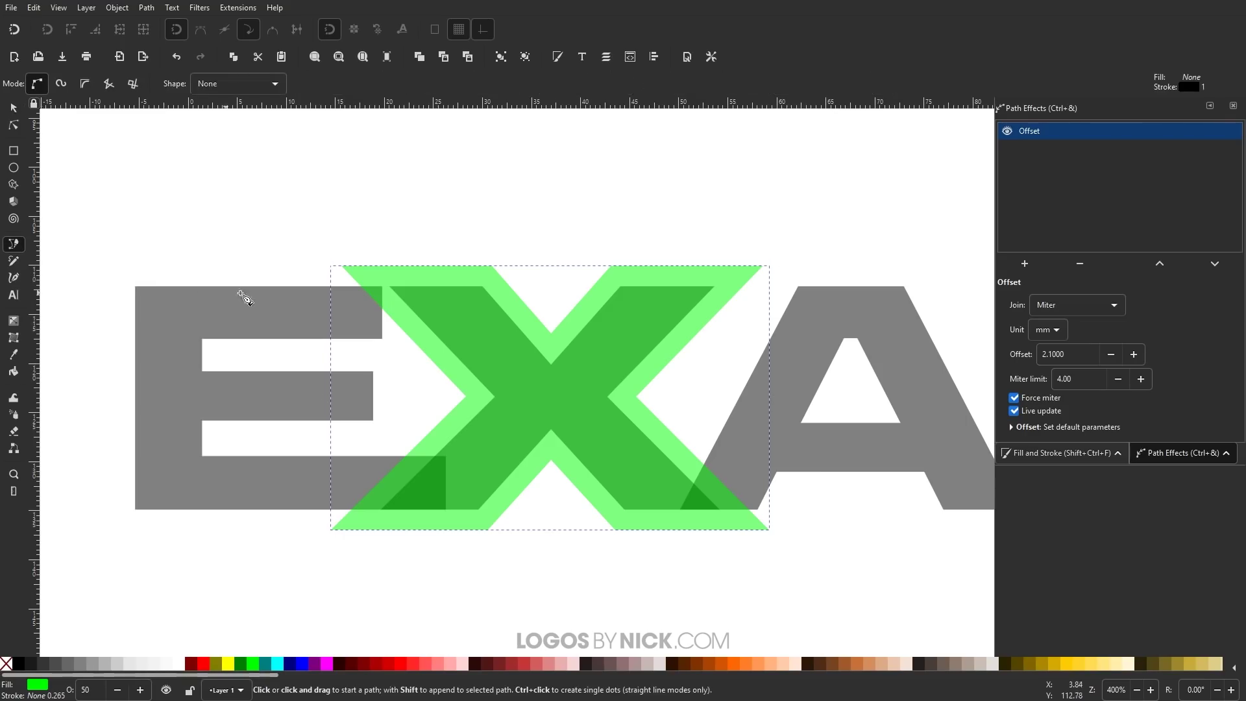
{"action": "left_click", "coordinate": [366, 441]}
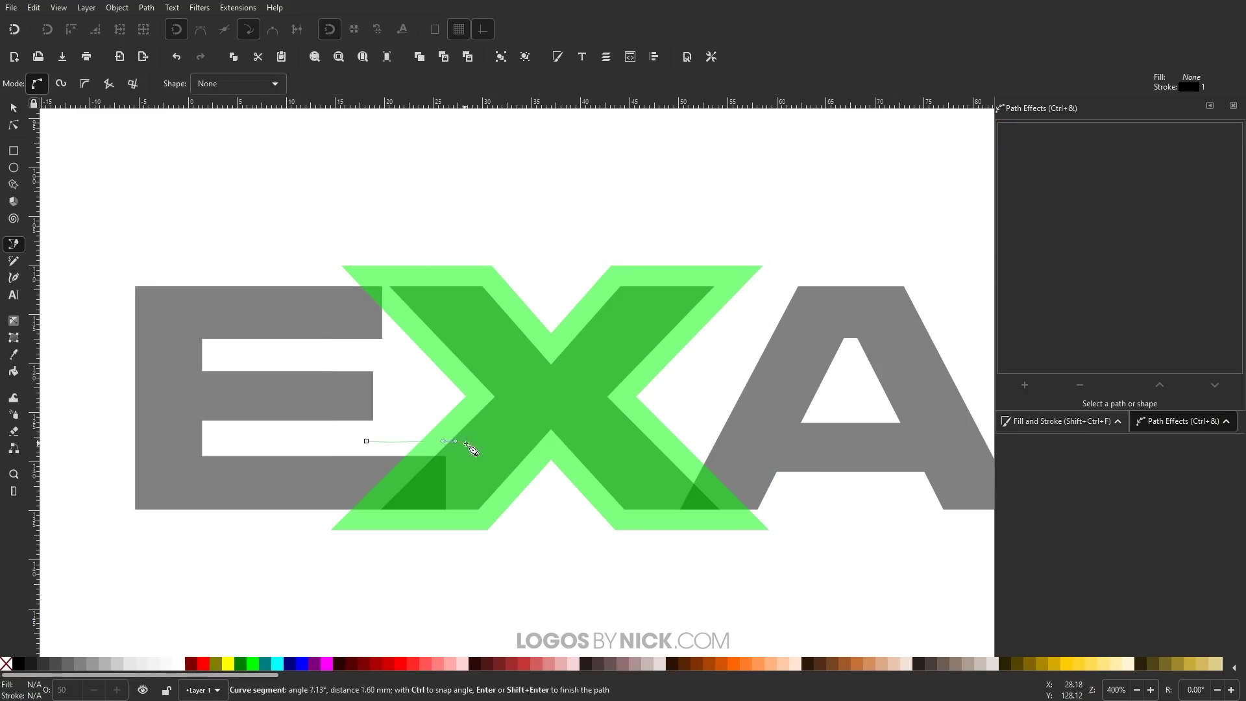
{"action": "left_click_drag", "start_coordinate": [522, 524], "coordinate": [479, 550]}
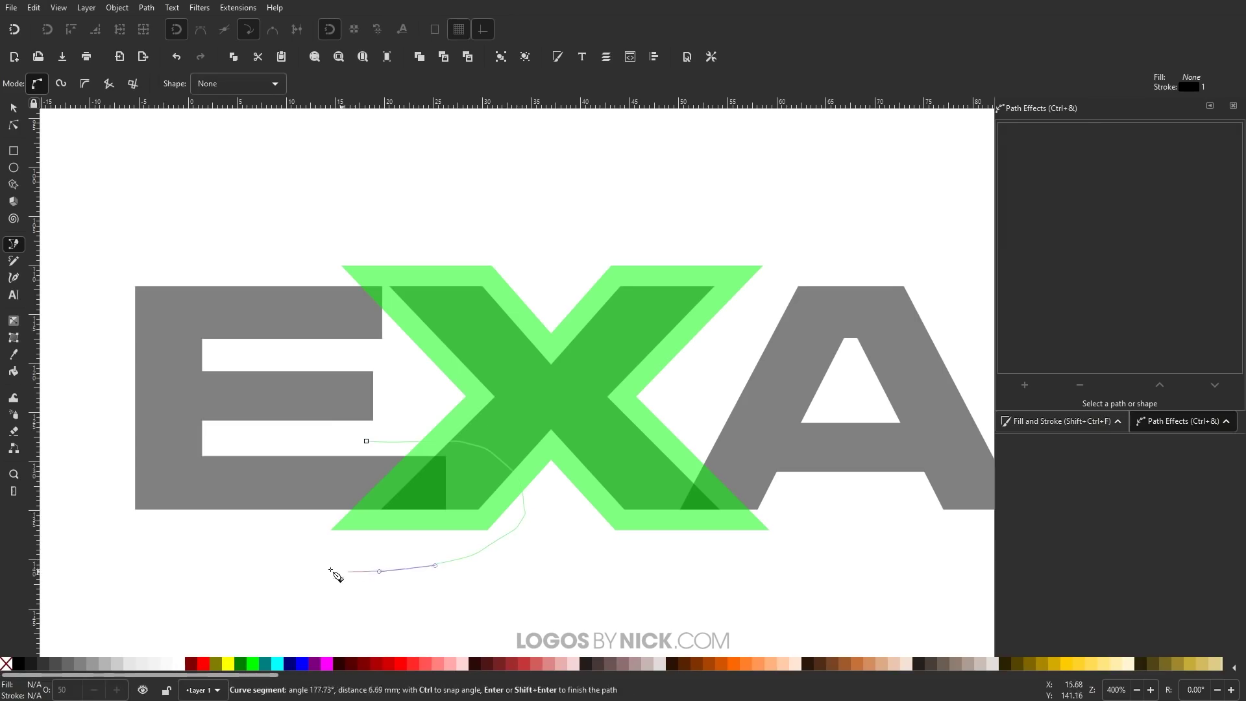
{"action": "left_click_drag", "start_coordinate": [281, 491], "coordinate": [331, 462]}
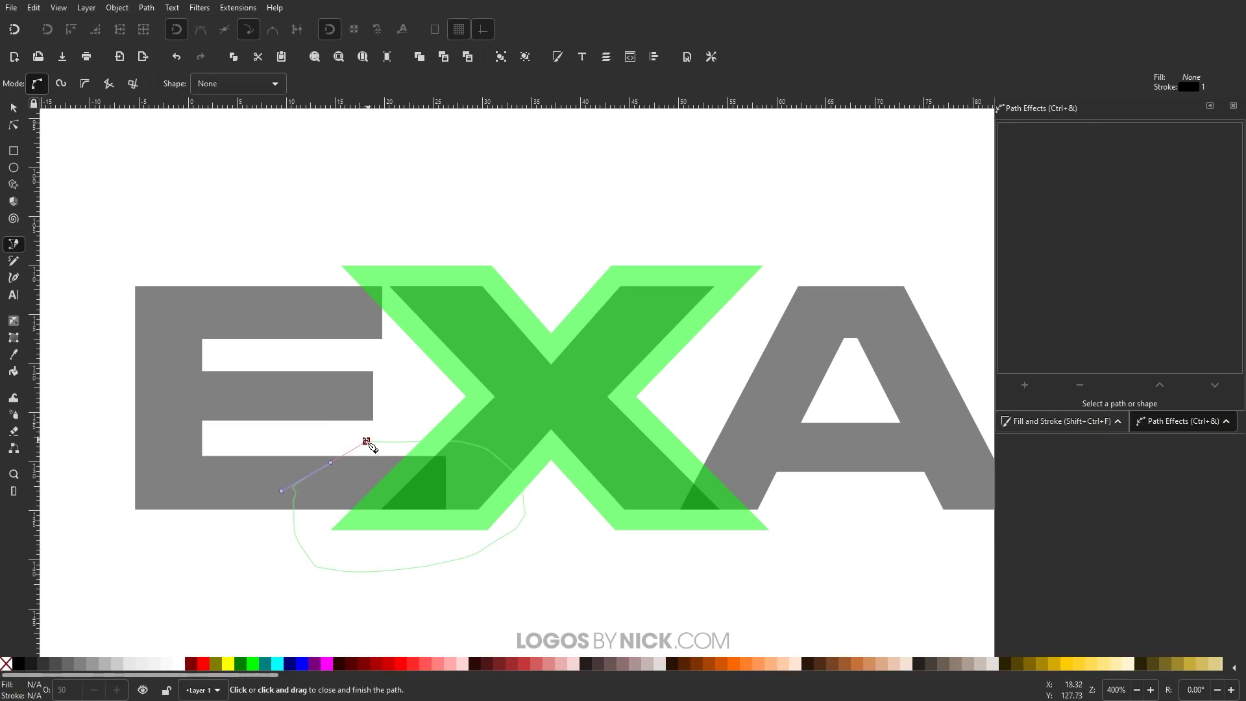
{"action": "left_click", "coordinate": [366, 441]}
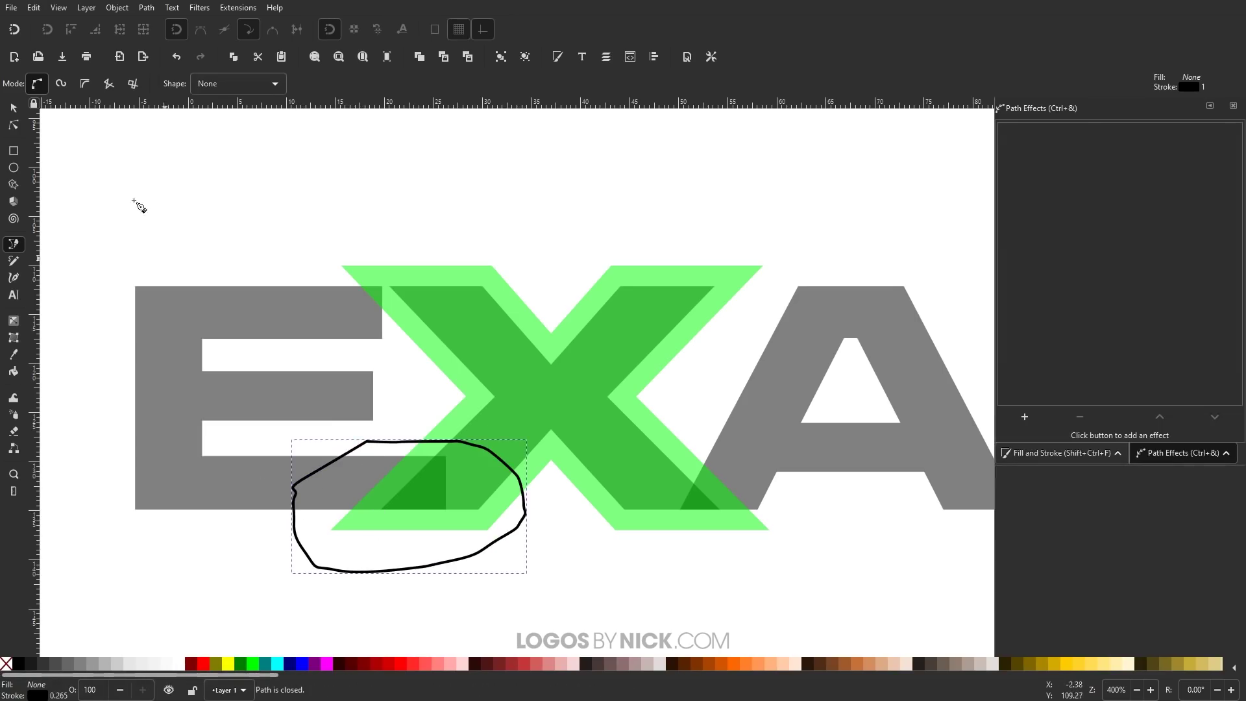
{"action": "left_click", "coordinate": [14, 108]}
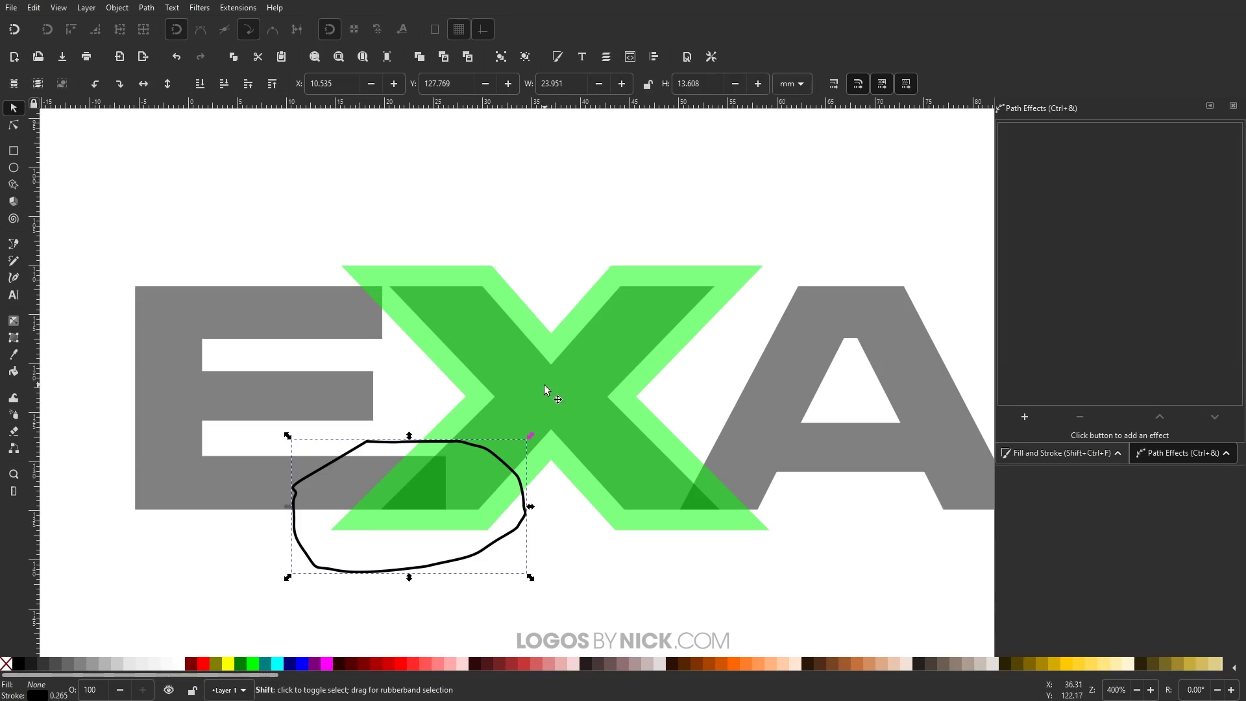
Intersect the loop with the green X to make an overlap wedge.
{"action": "left_click", "coordinate": [528, 382], "text": "shift"}
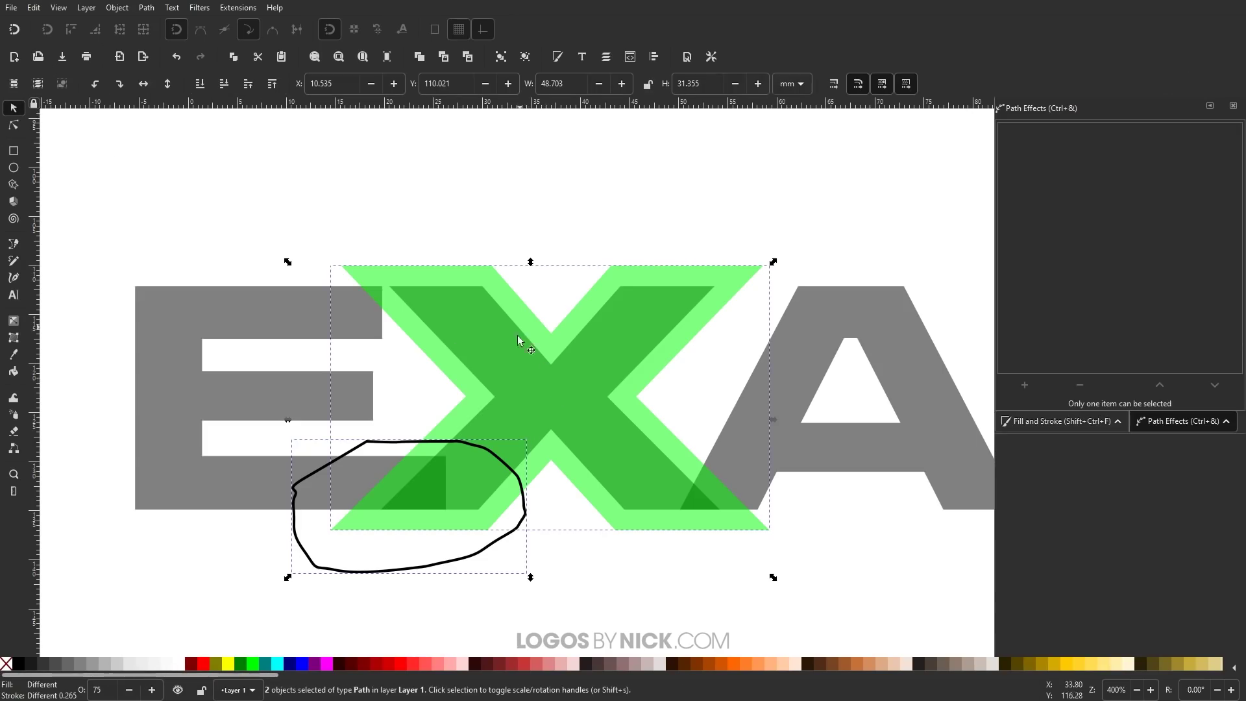
{"action": "left_click", "coordinate": [146, 7]}
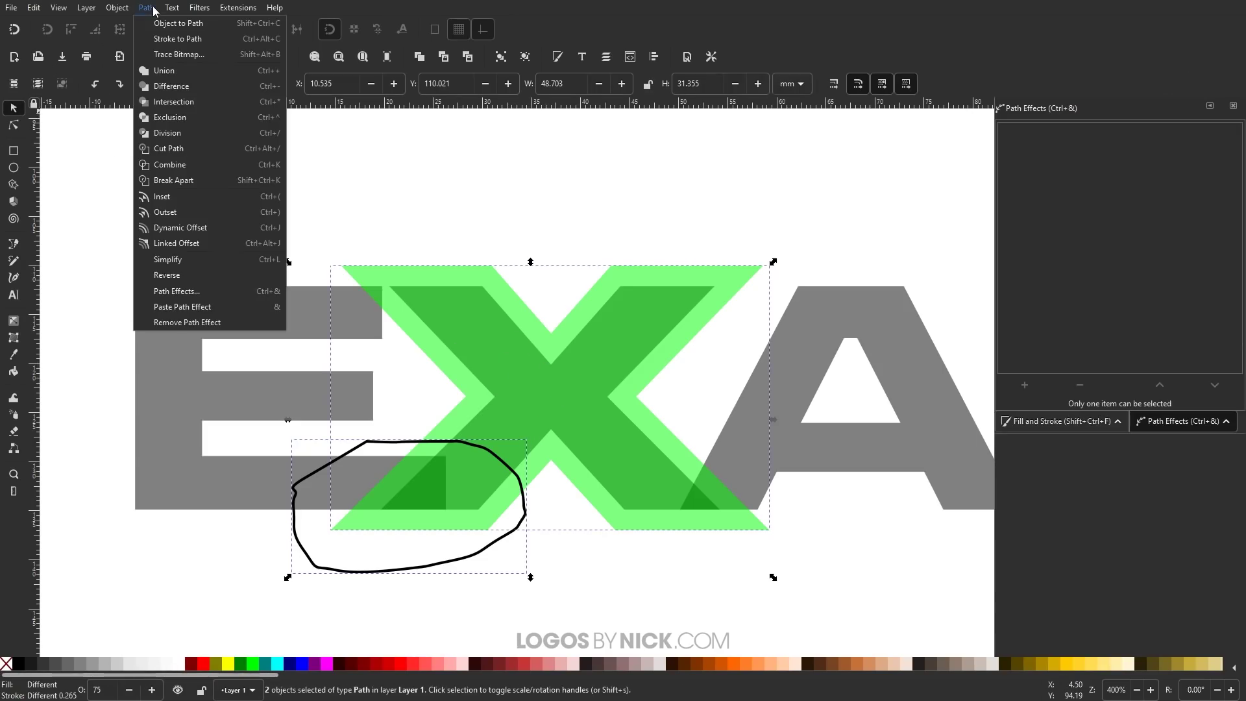
{"action": "left_click", "coordinate": [177, 102]}
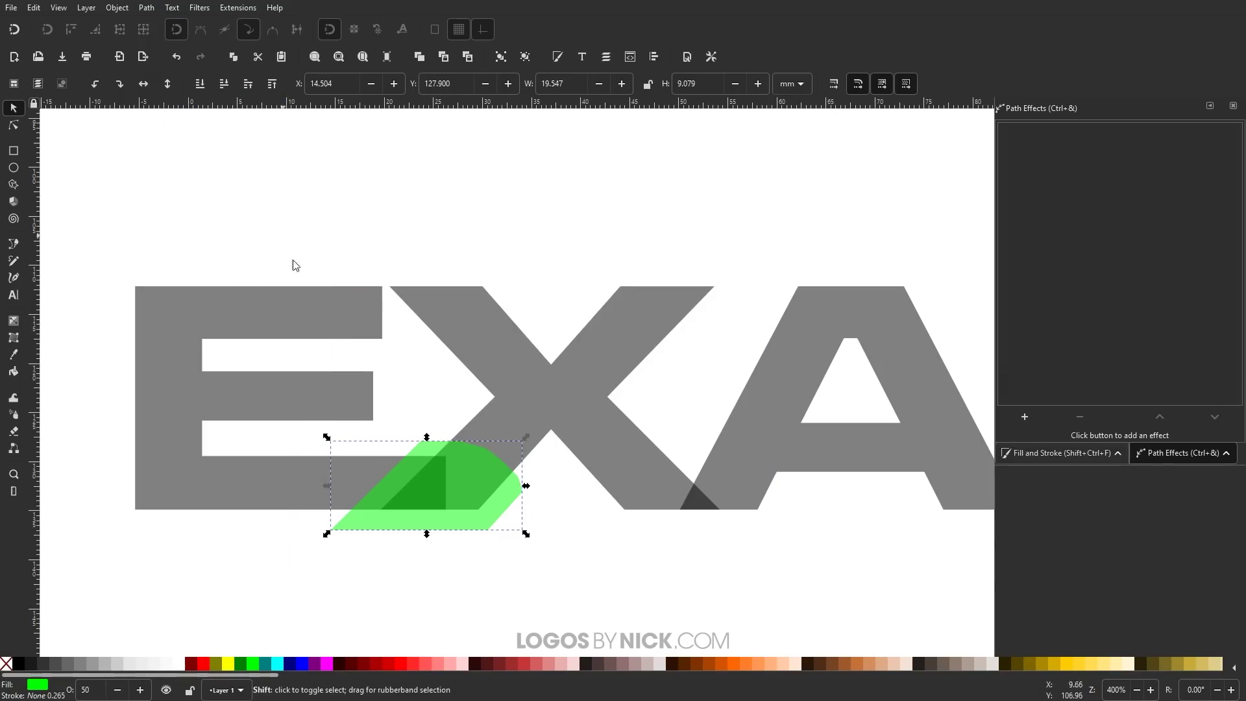
Subtract the wedge from the E, leaving a diagonal notch beside the X.
{"action": "left_click", "coordinate": [254, 487], "text": "shift"}
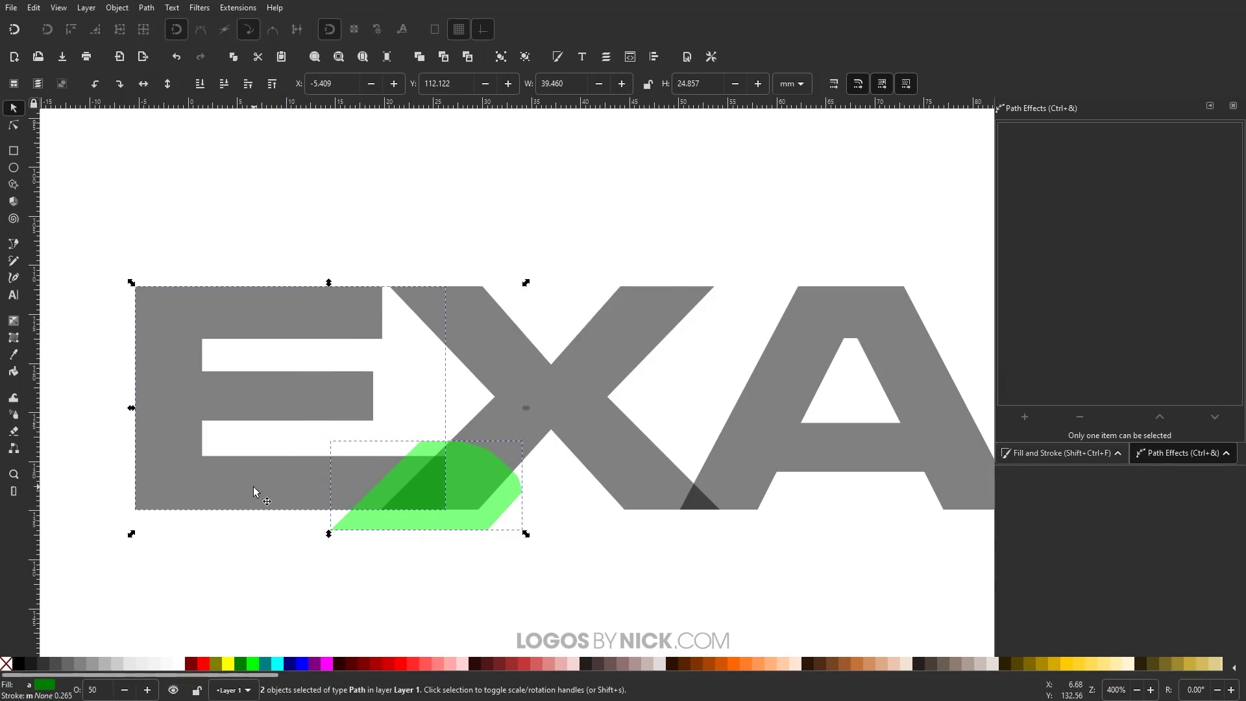
{"action": "left_click", "coordinate": [154, 8]}
{"action": "left_click", "coordinate": [181, 85]}
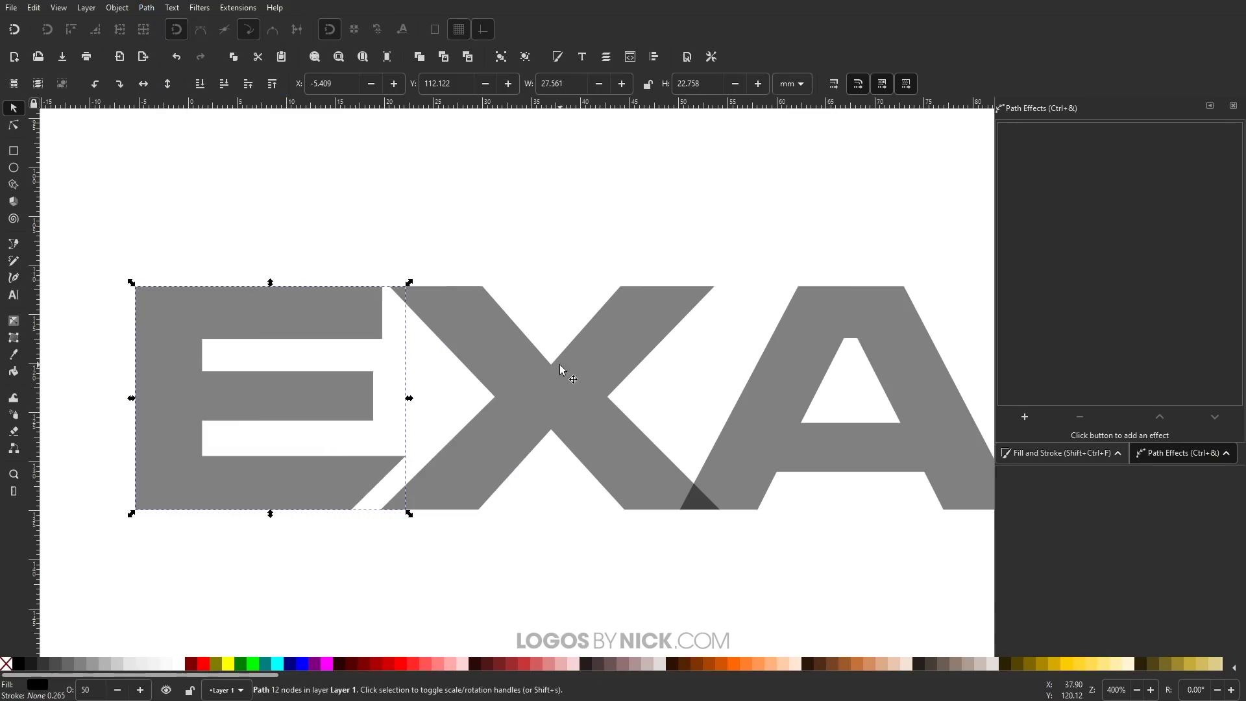
{"action": "scroll", "coordinate": [409, 382], "scroll_direction": "down", "scroll_amount": 3}
{"action": "left_click", "coordinate": [418, 441]}
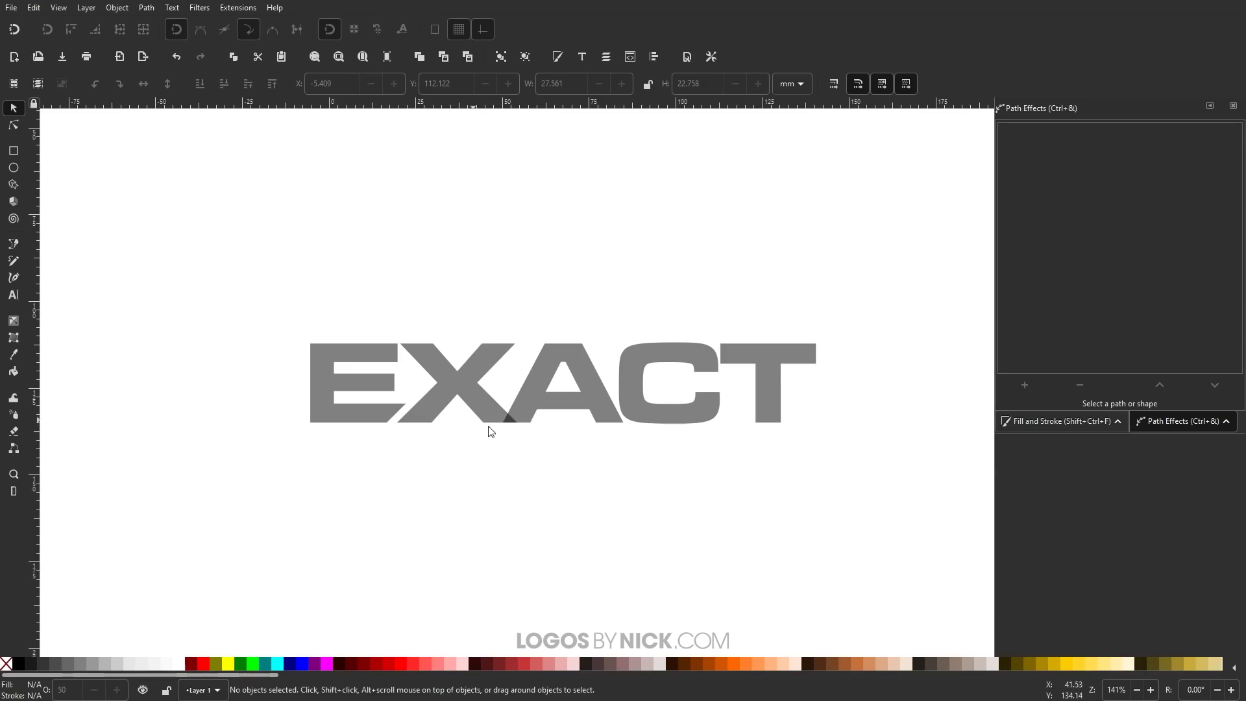
Duplicate the X letter and fill the copy lime green.
{"action": "scroll", "coordinate": [493, 399], "scroll_direction": "up", "scroll_amount": 2}
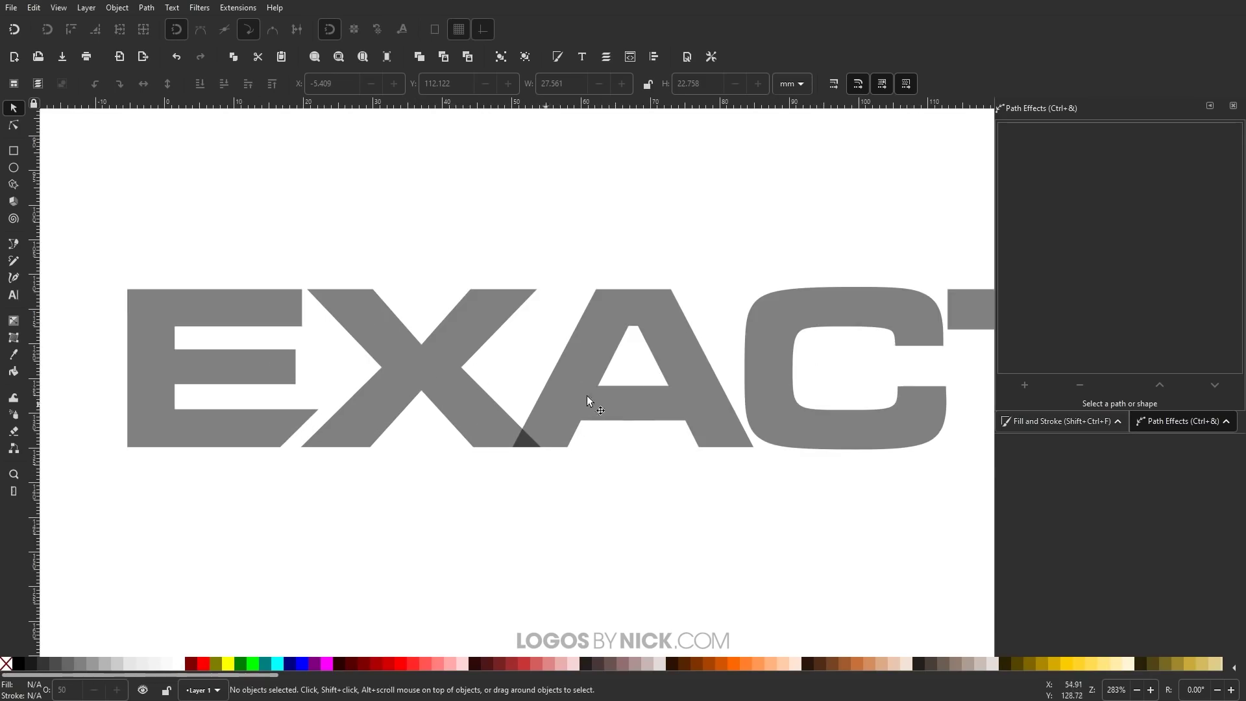
{"action": "left_click", "coordinate": [454, 345]}
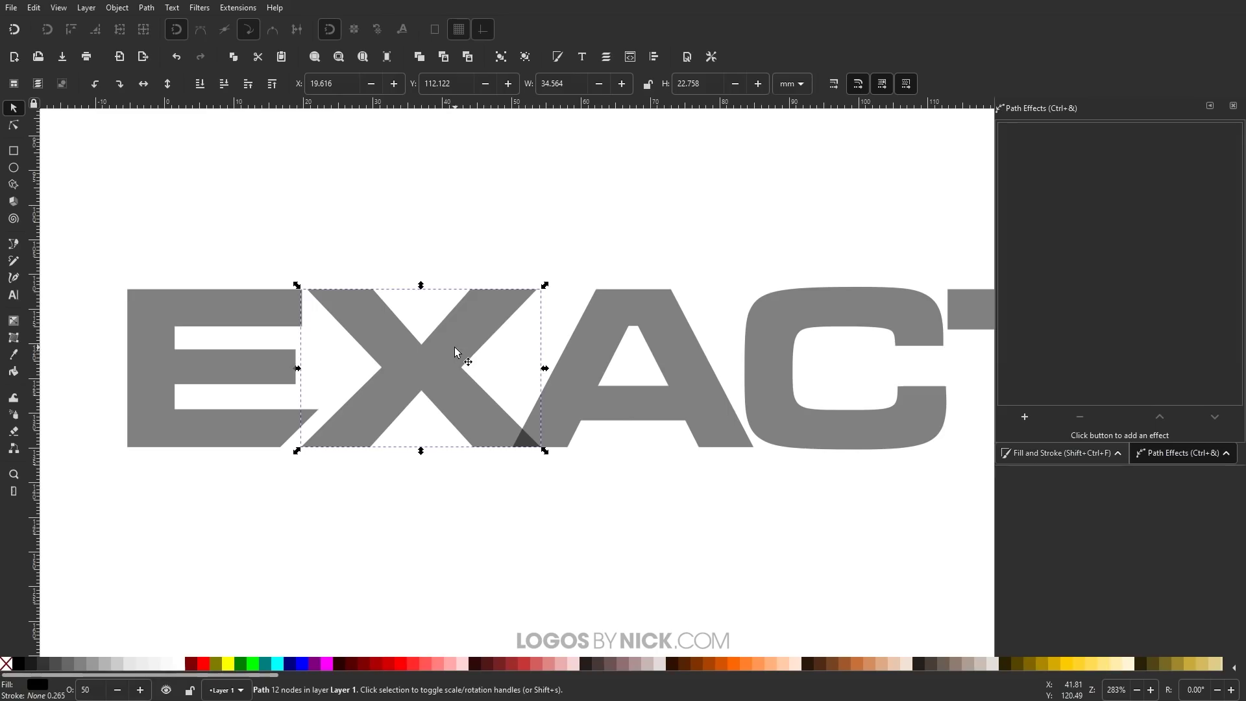
{"action": "key", "text": "ctrl+d"}
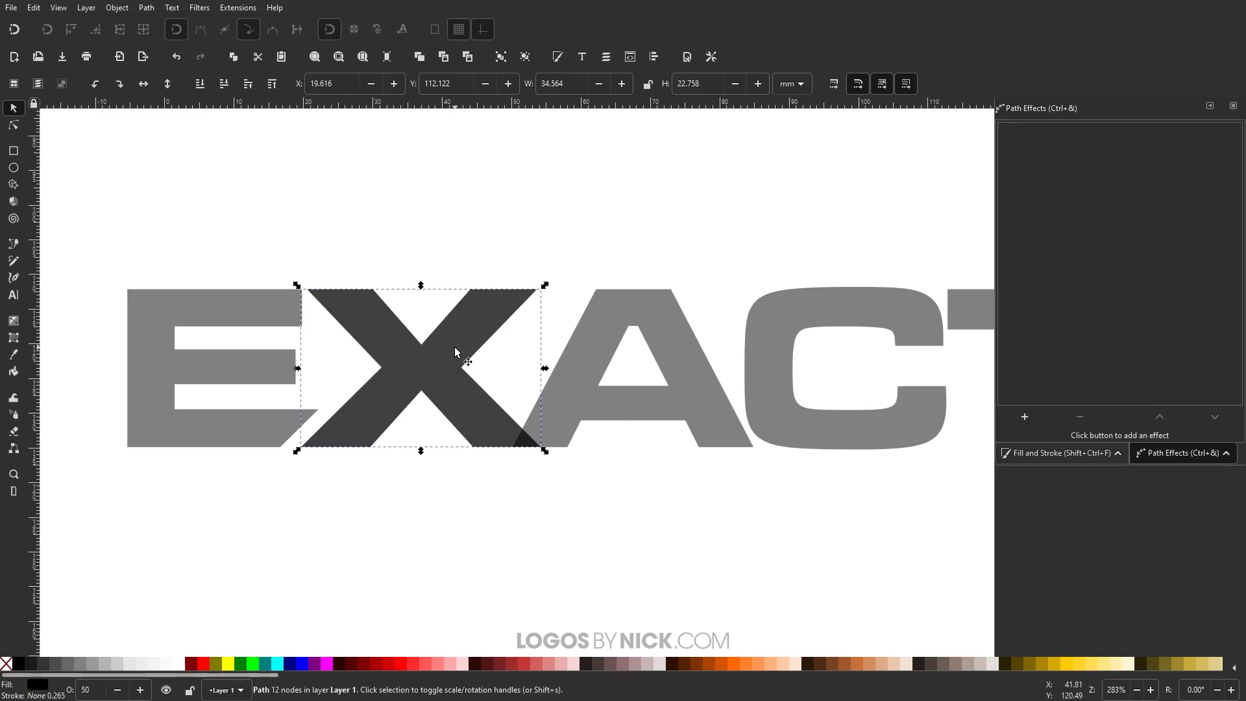
{"action": "left_click", "coordinate": [257, 669]}
Give the green X copy an Offset path effect of 2.1 mm.
{"action": "scroll", "coordinate": [749, 418], "scroll_direction": "up", "scroll_amount": 1}
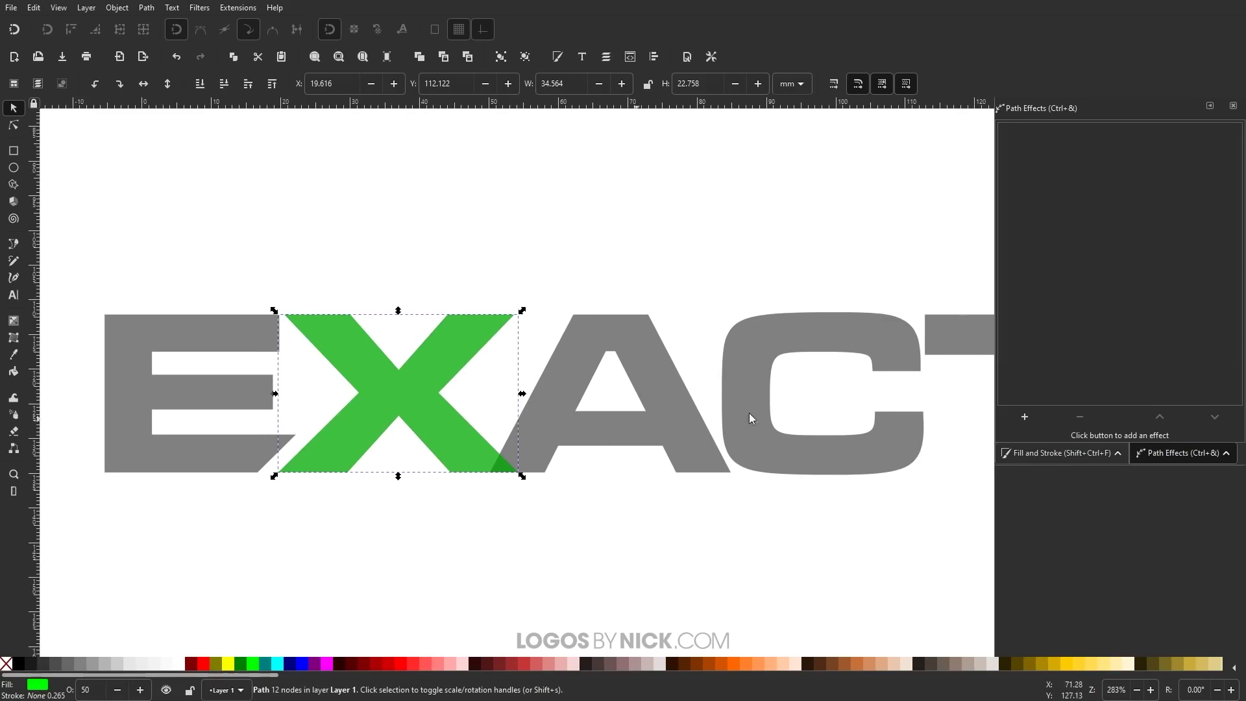
{"action": "left_click", "coordinate": [1025, 418]}
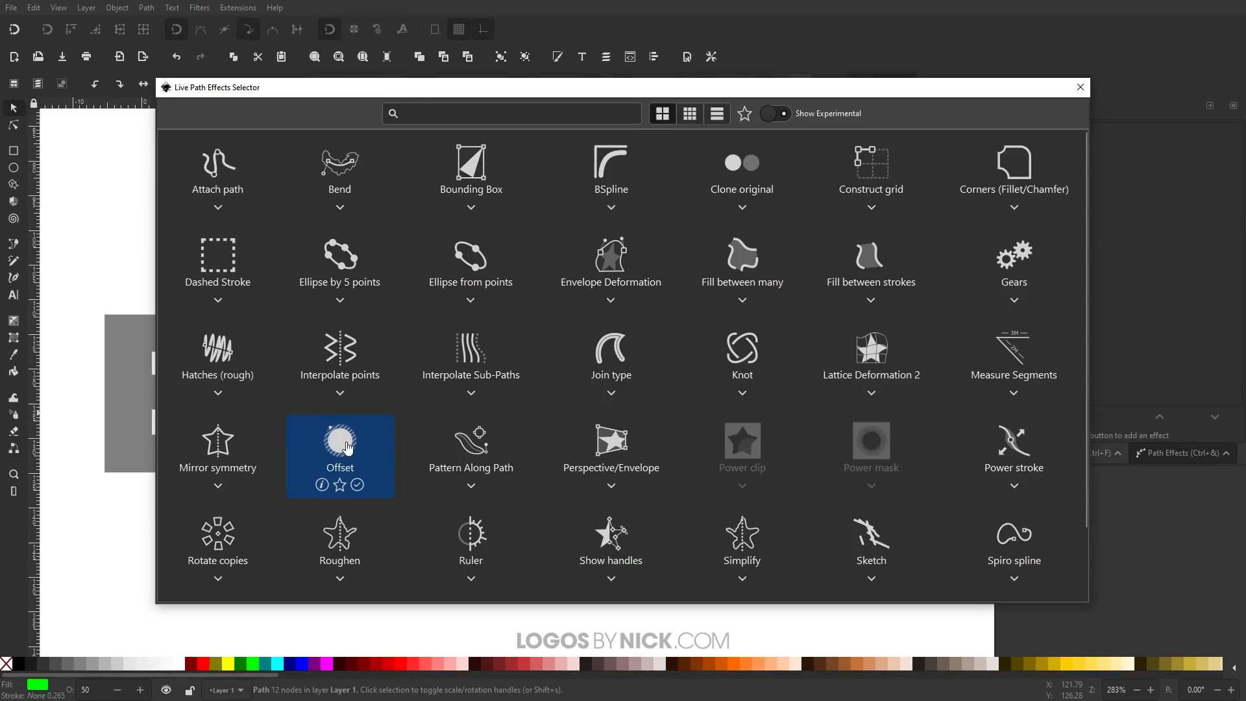
{"action": "left_click", "coordinate": [348, 448]}
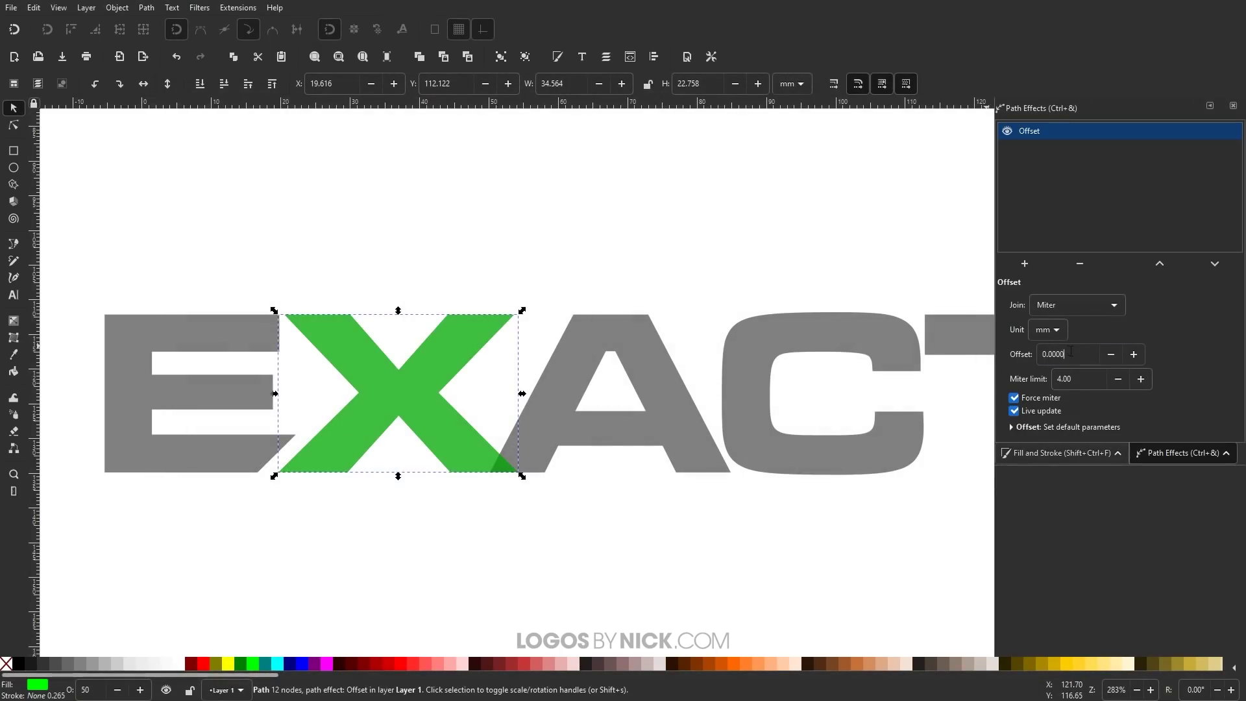
{"action": "left_click_drag", "start_coordinate": [1071, 352], "coordinate": [1039, 356]}
{"action": "type", "text": "2.1"}
{"action": "key", "text": "Return"}
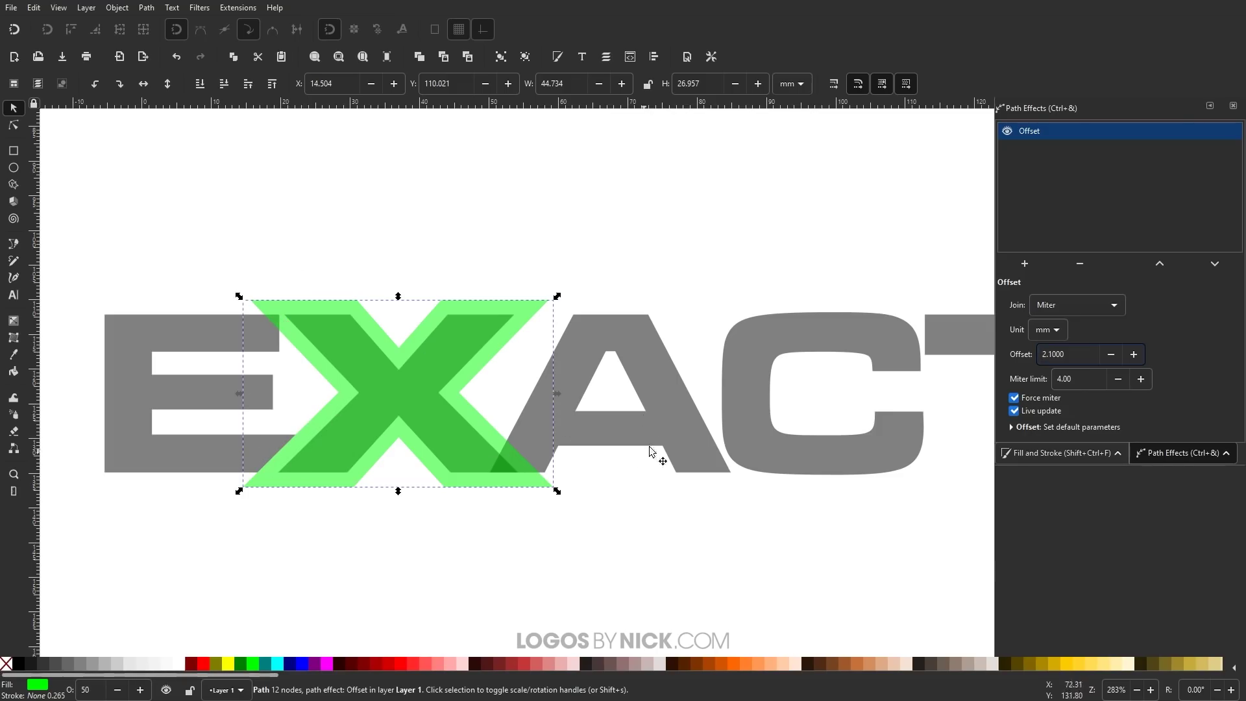
Subtract the expanded green X from the A with Path > Difference.
{"action": "left_click", "coordinate": [625, 329], "text": "shift"}
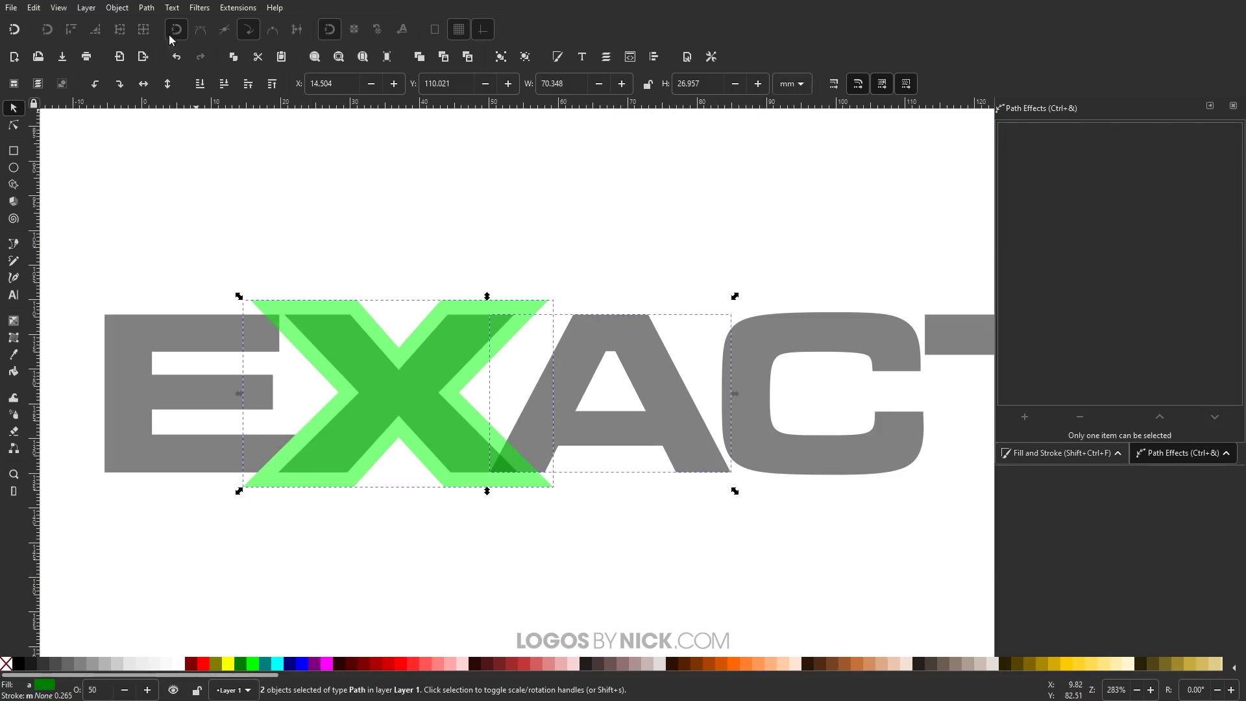
{"action": "left_click", "coordinate": [147, 7]}
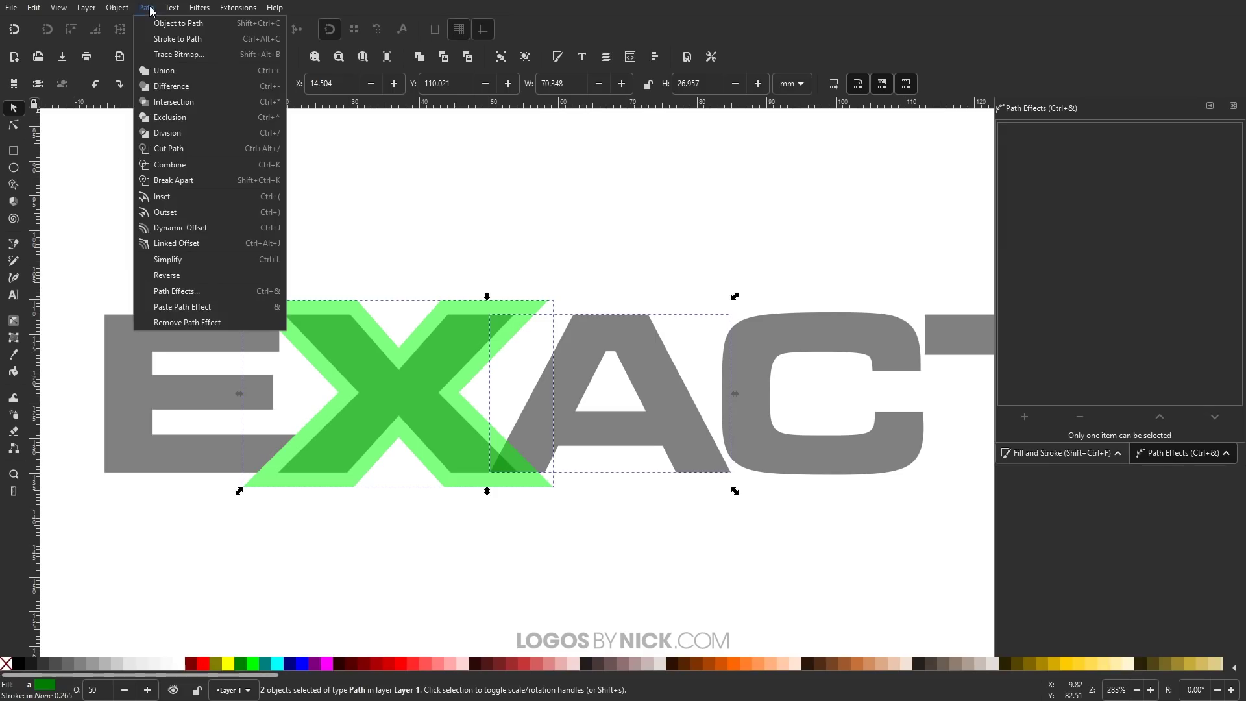
{"action": "left_click", "coordinate": [167, 87]}
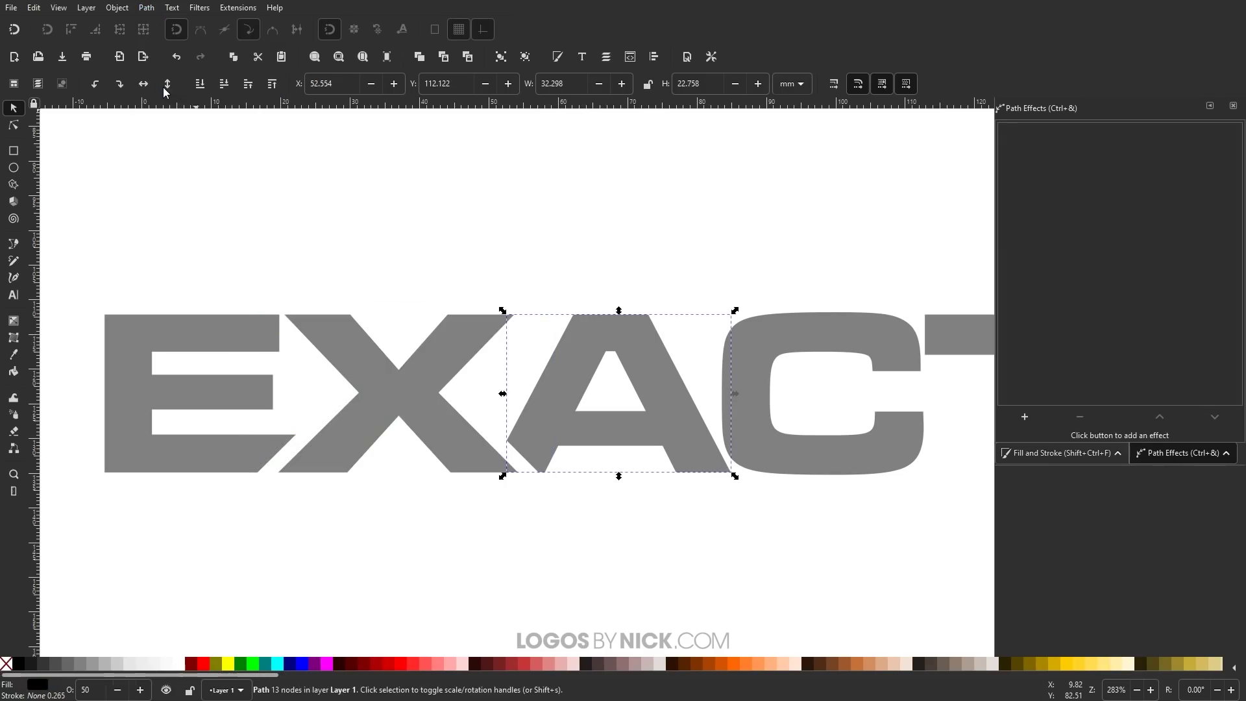
Clear the selection, zoom in, and select the notched A.
{"action": "left_click", "coordinate": [486, 528]}
{"action": "scroll", "coordinate": [548, 442], "scroll_direction": "down", "scroll_amount": 1}
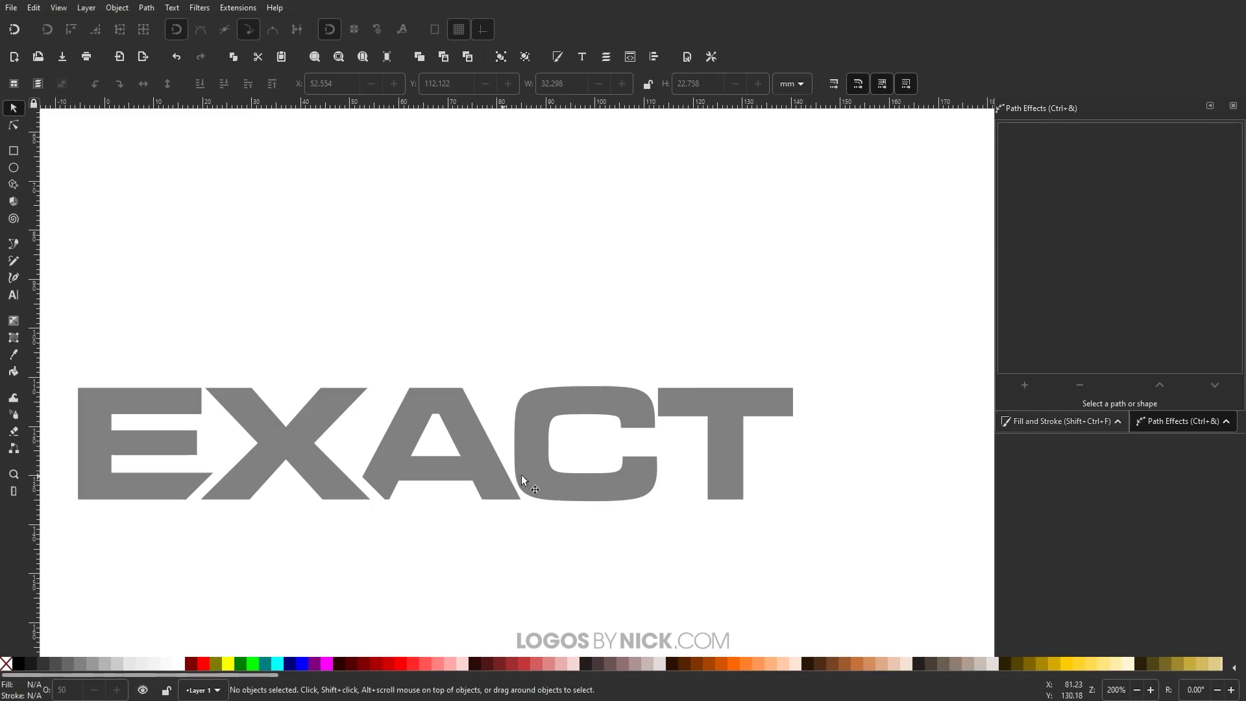
{"action": "scroll", "coordinate": [539, 500], "scroll_direction": "up", "scroll_amount": 1}
{"action": "scroll", "coordinate": [493, 429], "scroll_direction": "down", "scroll_amount": 3}
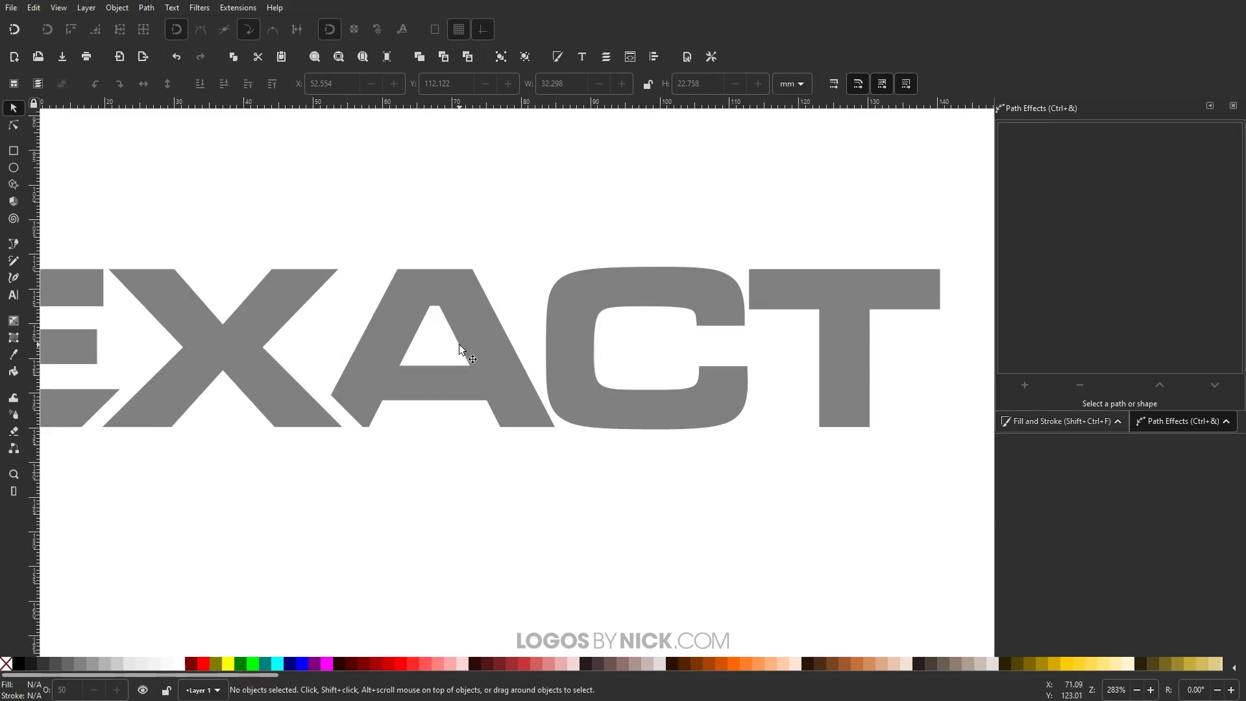
{"action": "left_click", "coordinate": [474, 302]}
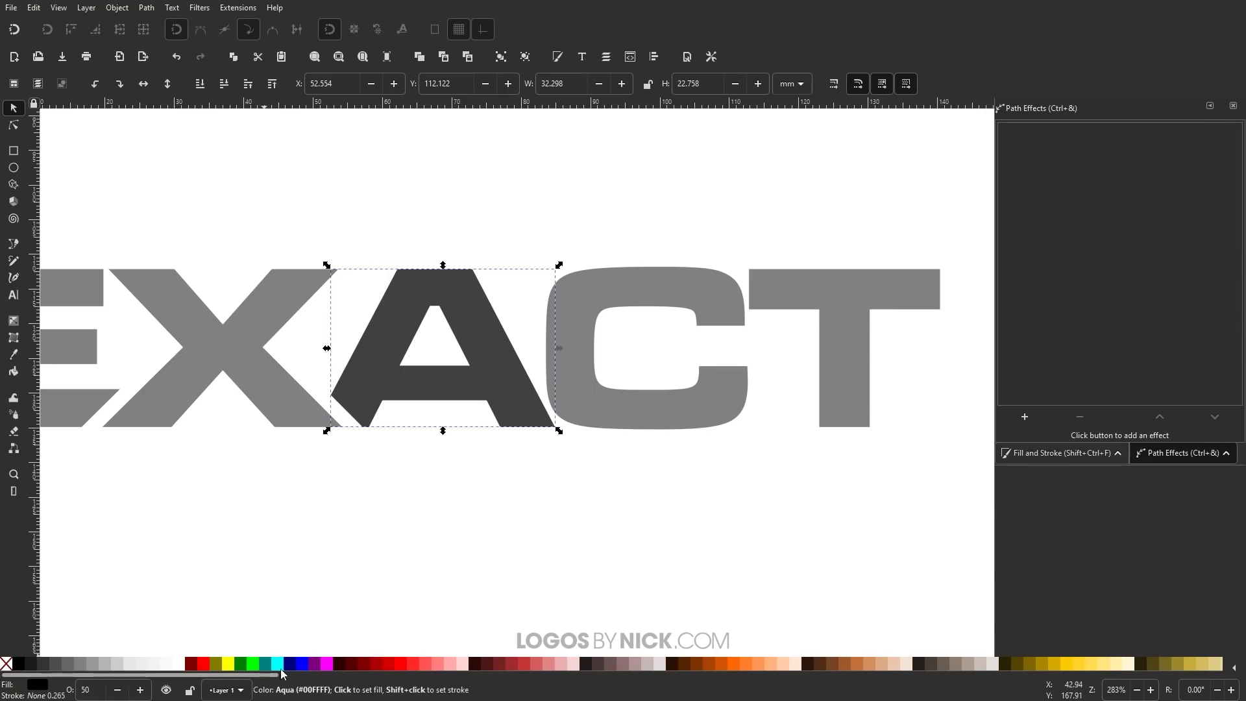
Colour the A copy green and give it a 2.1 mm Offset path effect.
{"action": "left_click", "coordinate": [253, 663]}
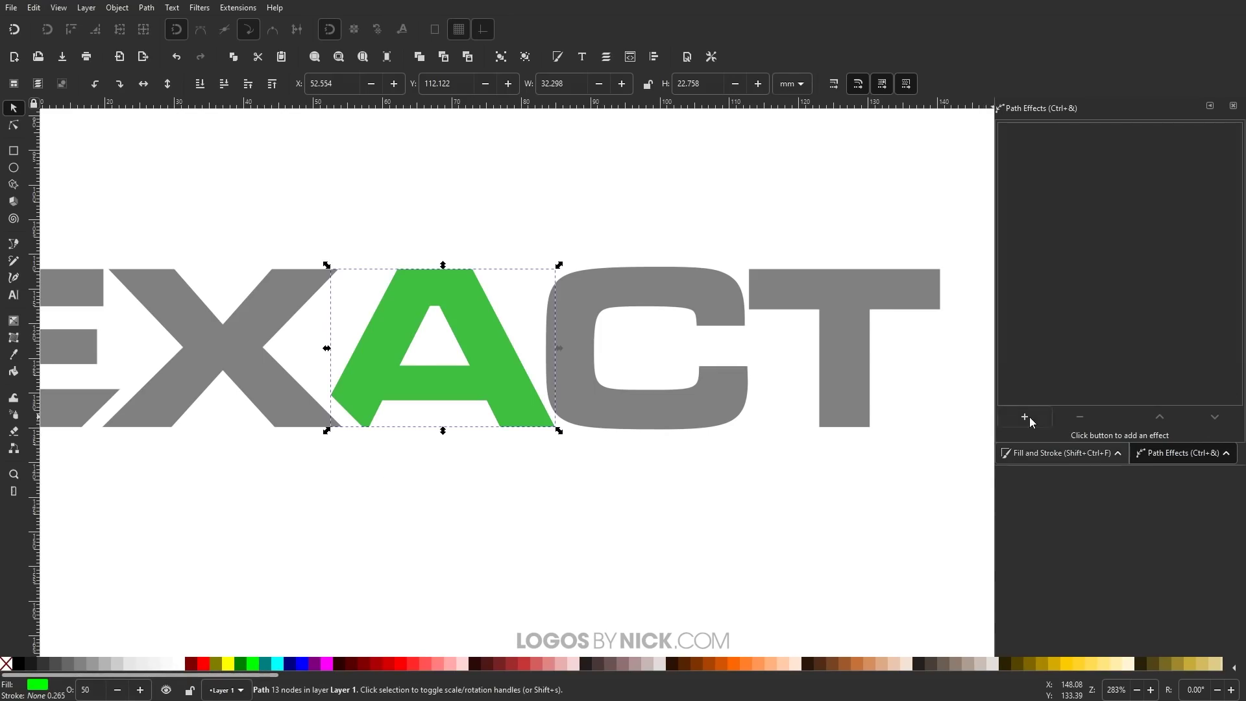
{"action": "left_click", "coordinate": [1025, 416]}
{"action": "left_click", "coordinate": [333, 443]}
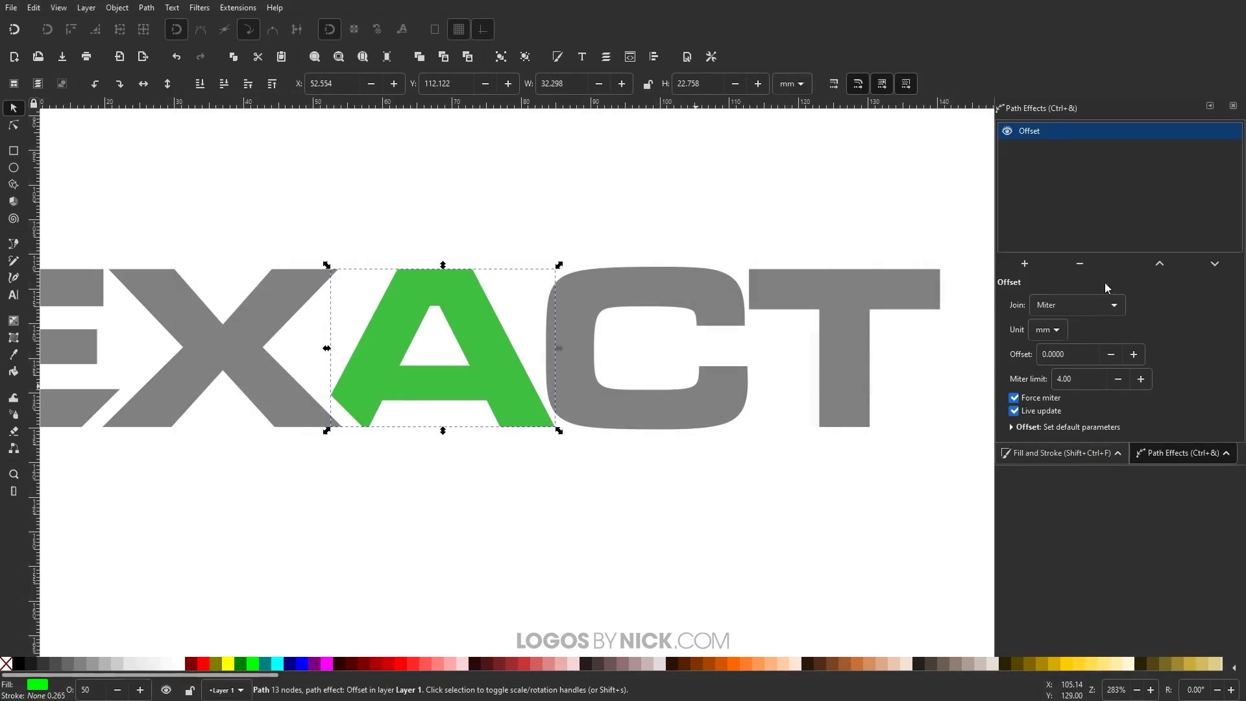
{"action": "left_click_drag", "start_coordinate": [1073, 353], "coordinate": [1034, 348]}
{"action": "type", "text": "2.1"}
{"action": "key", "text": "Return"}
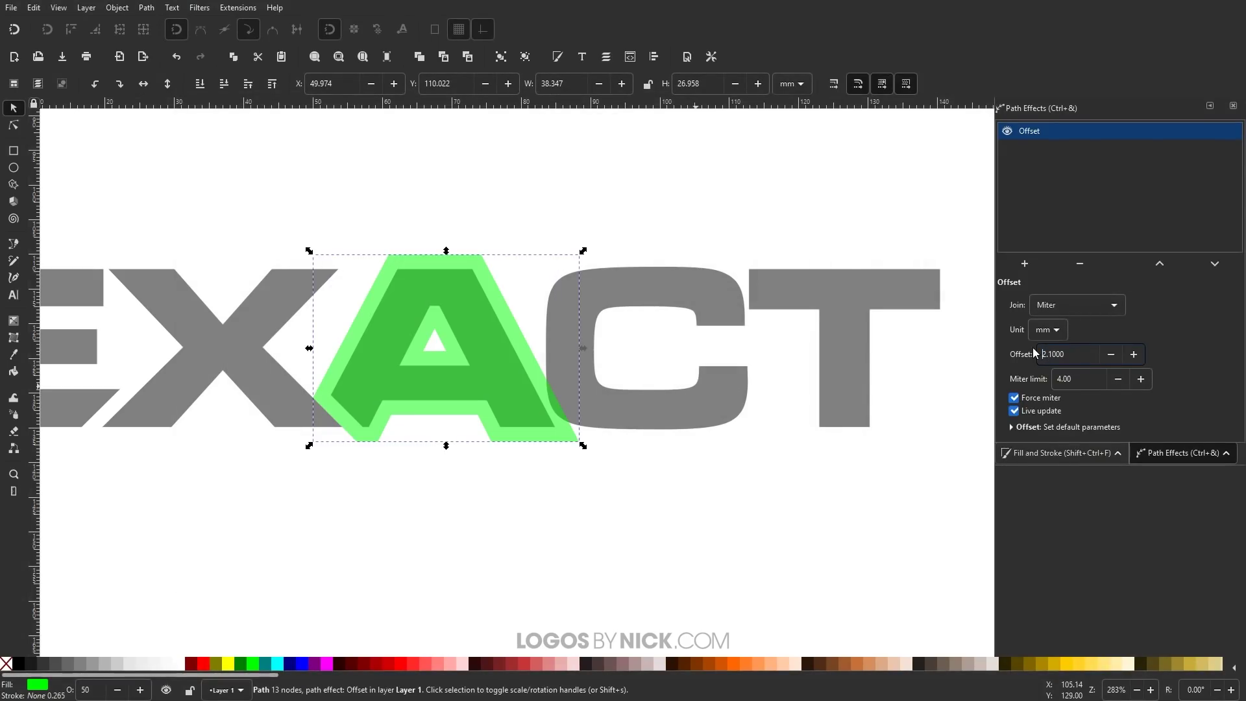
Nudge the C slightly left under the A's offset outline and select it with the green A.
{"action": "left_click", "coordinate": [678, 408]}
{"action": "key", "text": "ctrl"}
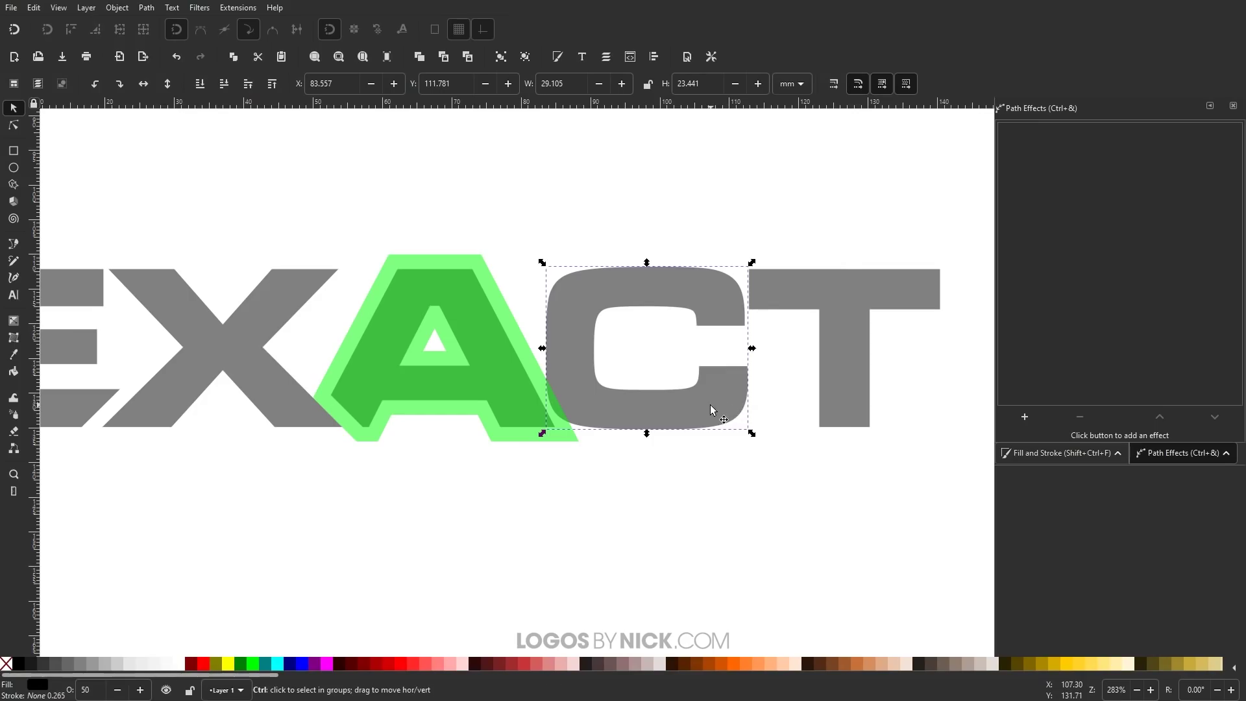
{"action": "left_click_drag", "start_coordinate": [711, 405], "coordinate": [701, 405]}
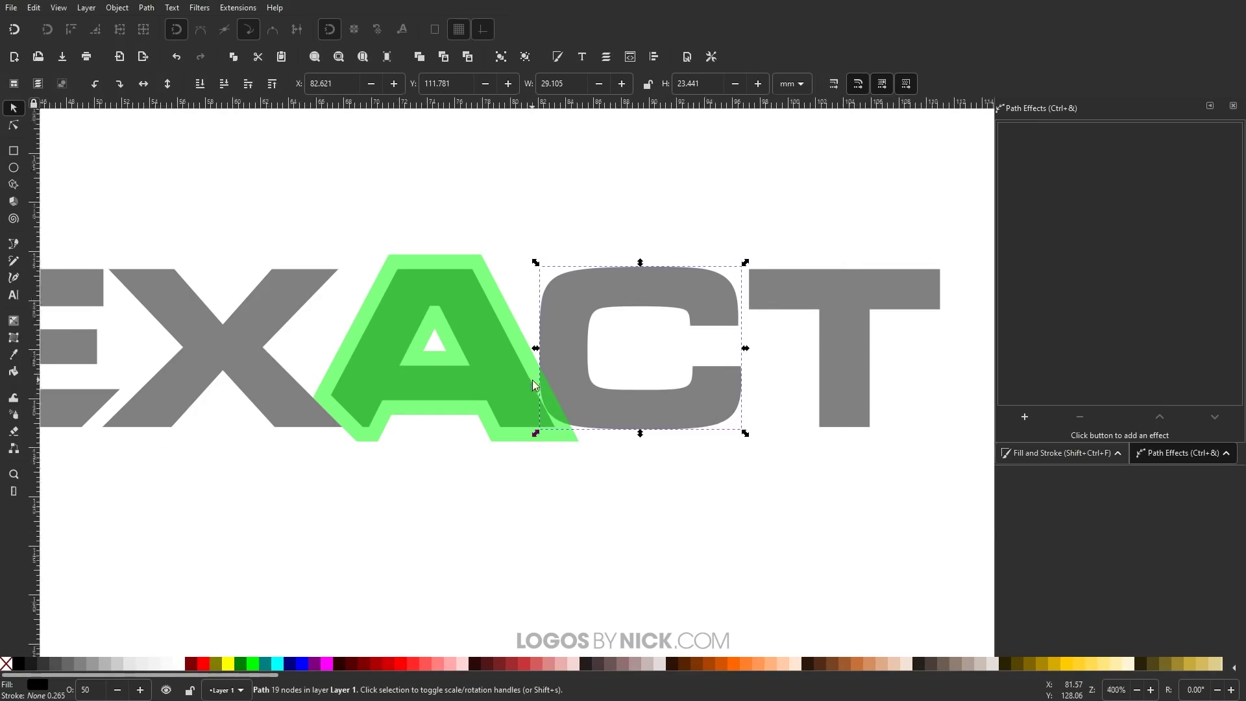
{"action": "scroll", "coordinate": [533, 385], "scroll_direction": "up", "scroll_amount": 2}
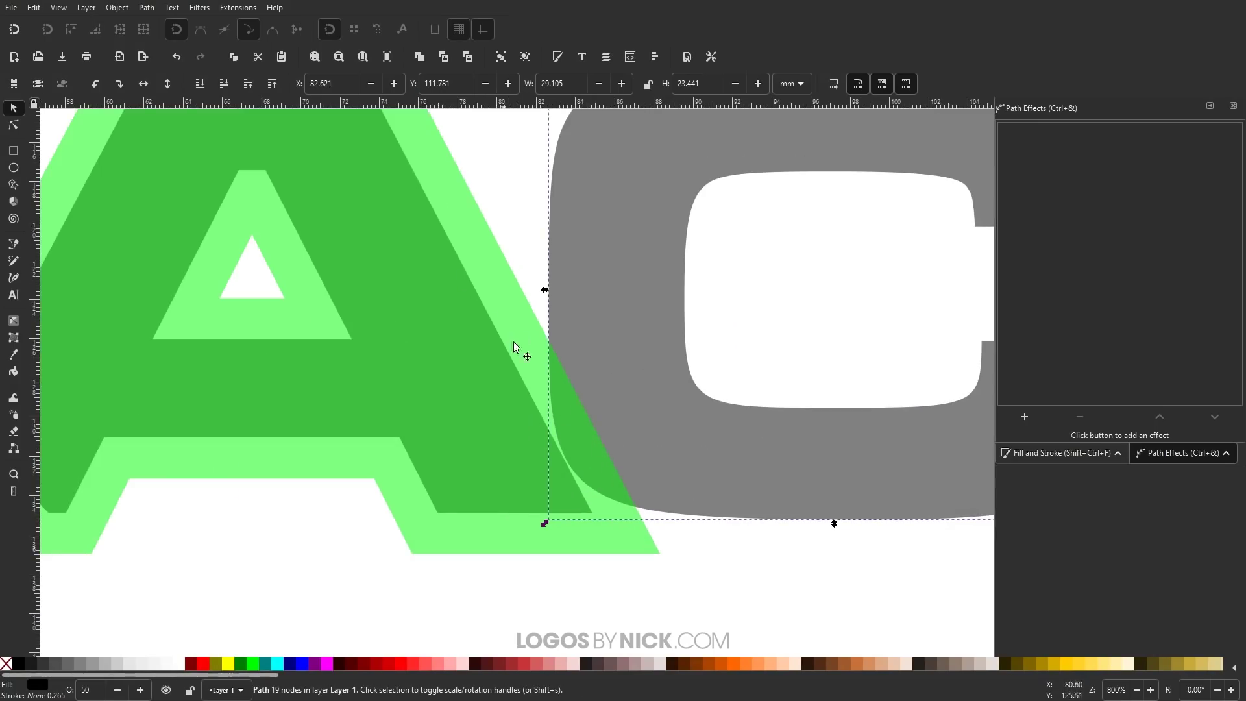
{"action": "scroll", "coordinate": [627, 405], "scroll_direction": "down", "scroll_amount": 3}
{"action": "key", "text": "ctrl+z"}
{"action": "scroll", "coordinate": [496, 408], "scroll_direction": "up", "scroll_amount": 4}
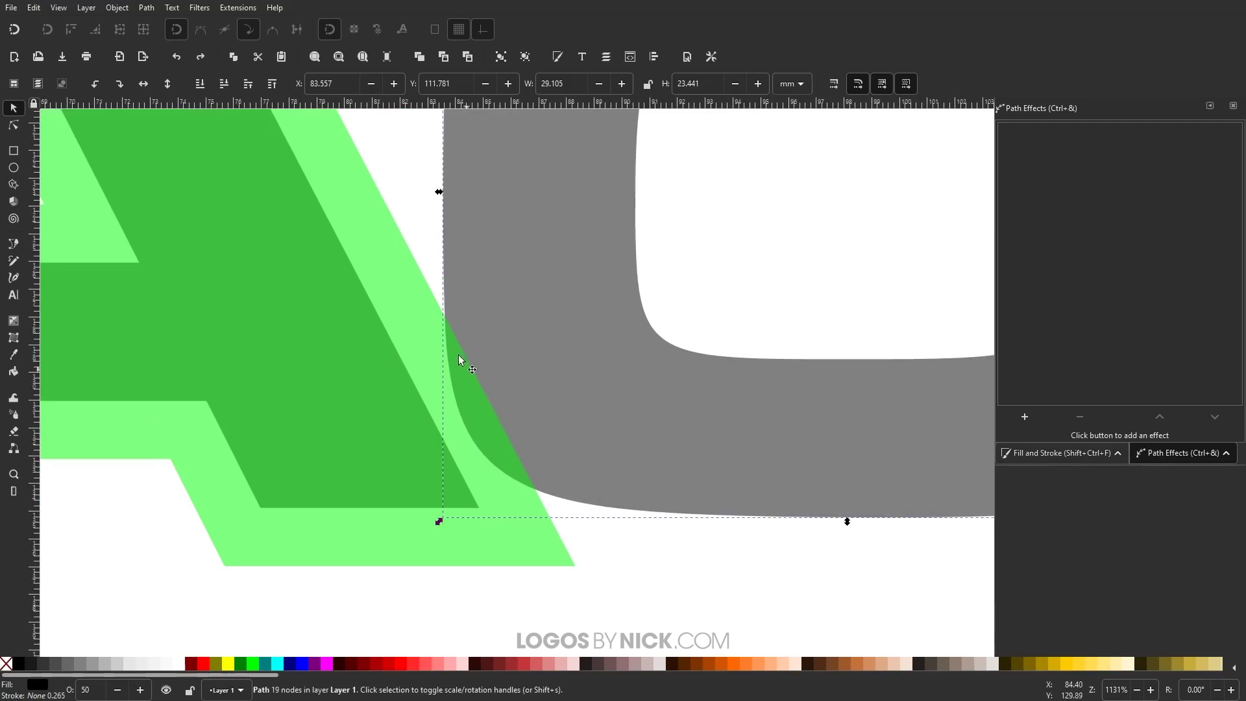
{"action": "left_click_drag", "start_coordinate": [653, 441], "coordinate": [642, 441]}
{"action": "scroll", "coordinate": [533, 389], "scroll_direction": "down", "scroll_amount": 4}
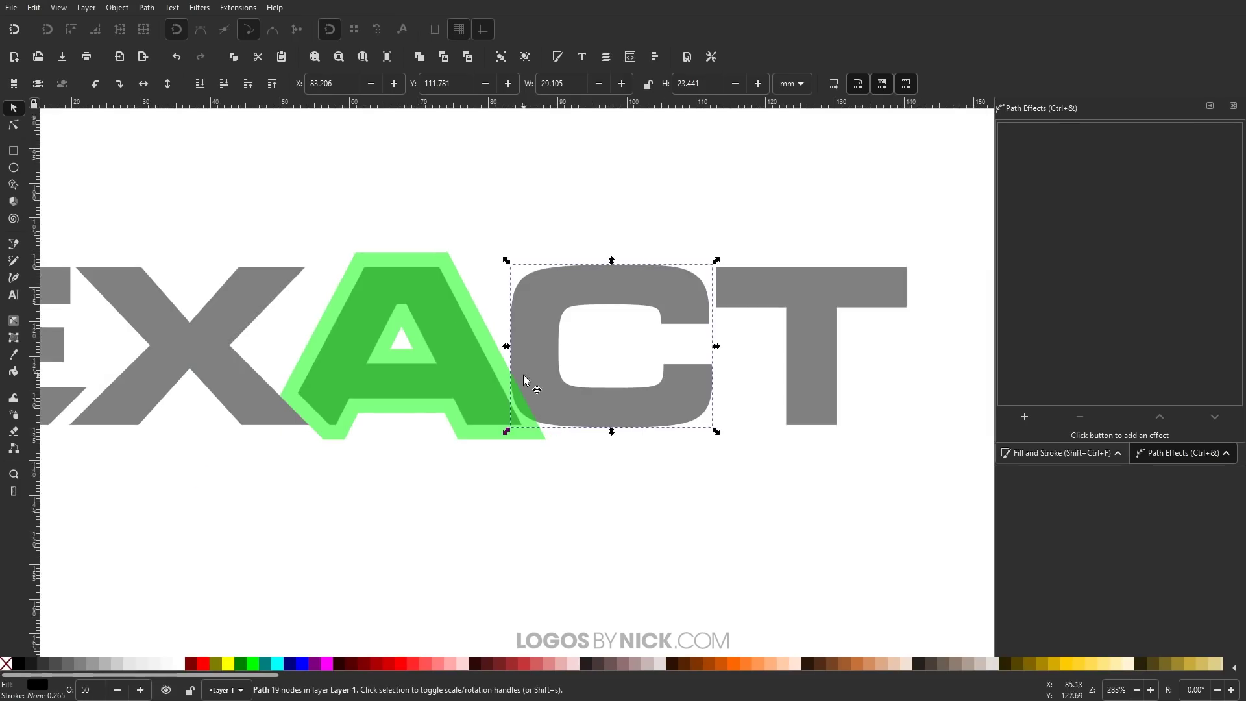
{"action": "scroll", "coordinate": [617, 403], "scroll_direction": "up", "scroll_amount": 2}
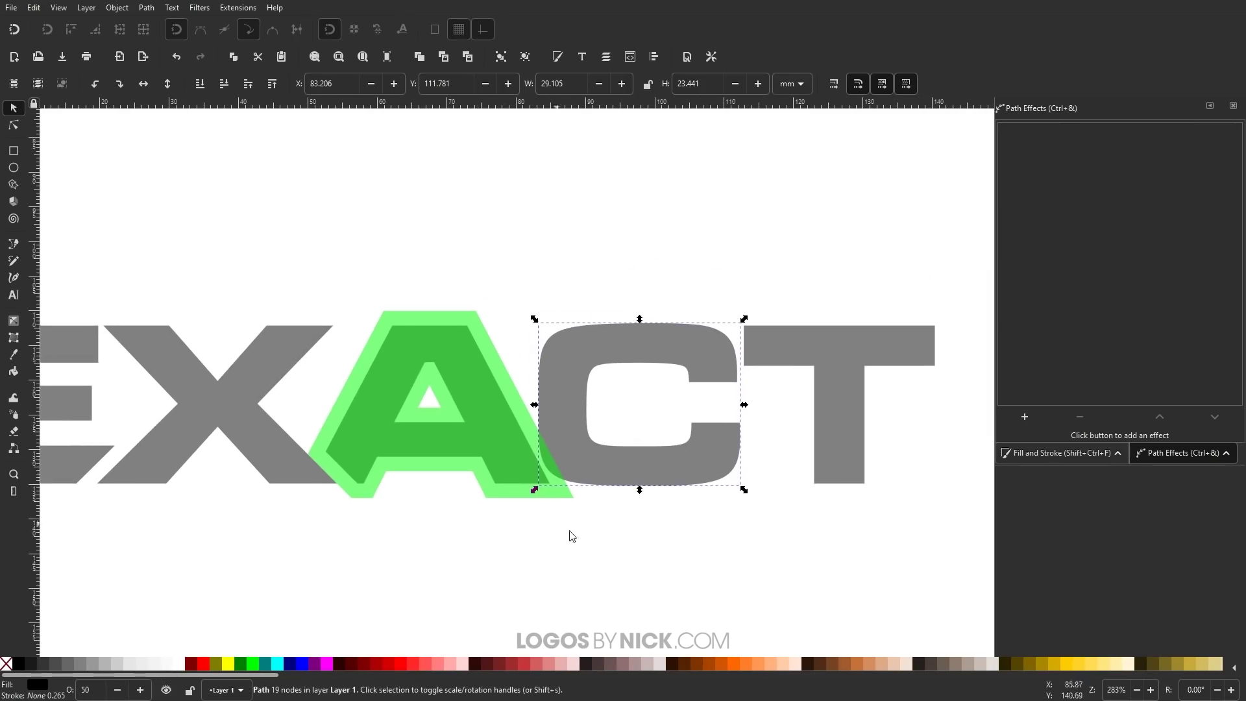
{"action": "left_click", "coordinate": [471, 350], "text": "shift"}
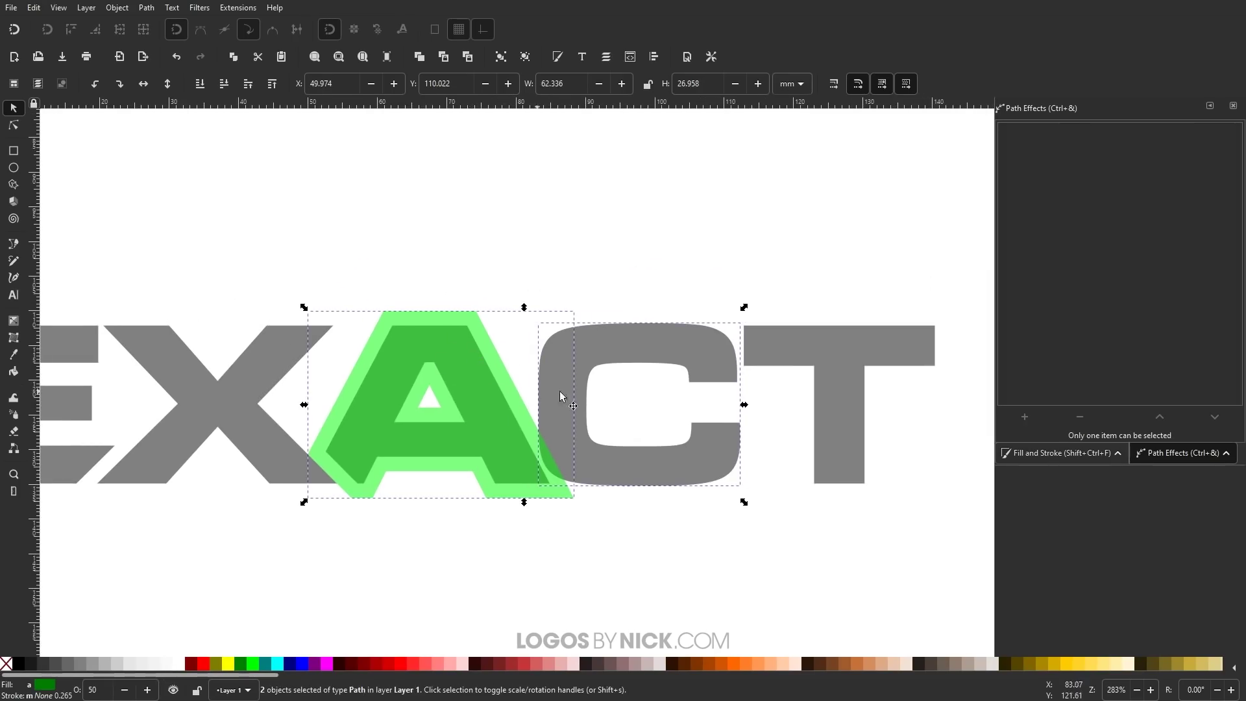
Cut the A's green offset from the C, nudge the T left, and duplicate the C.
{"action": "left_click", "coordinate": [147, 8]}
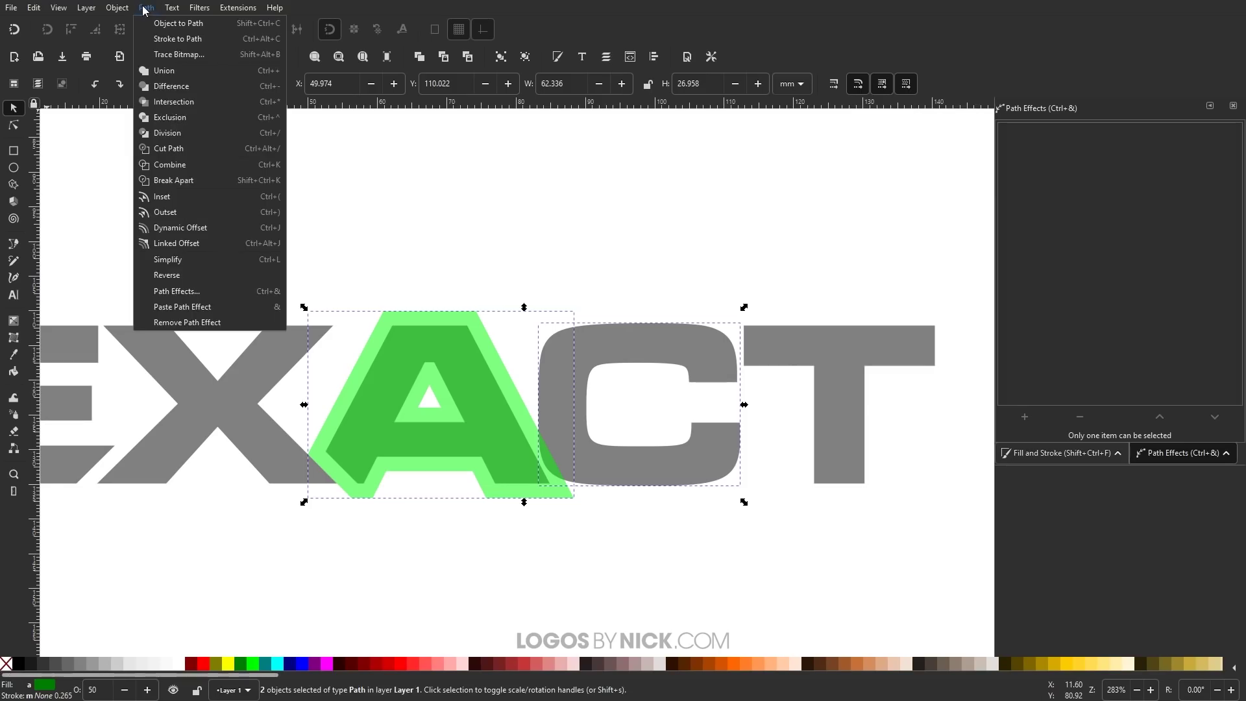
{"action": "left_click", "coordinate": [162, 86]}
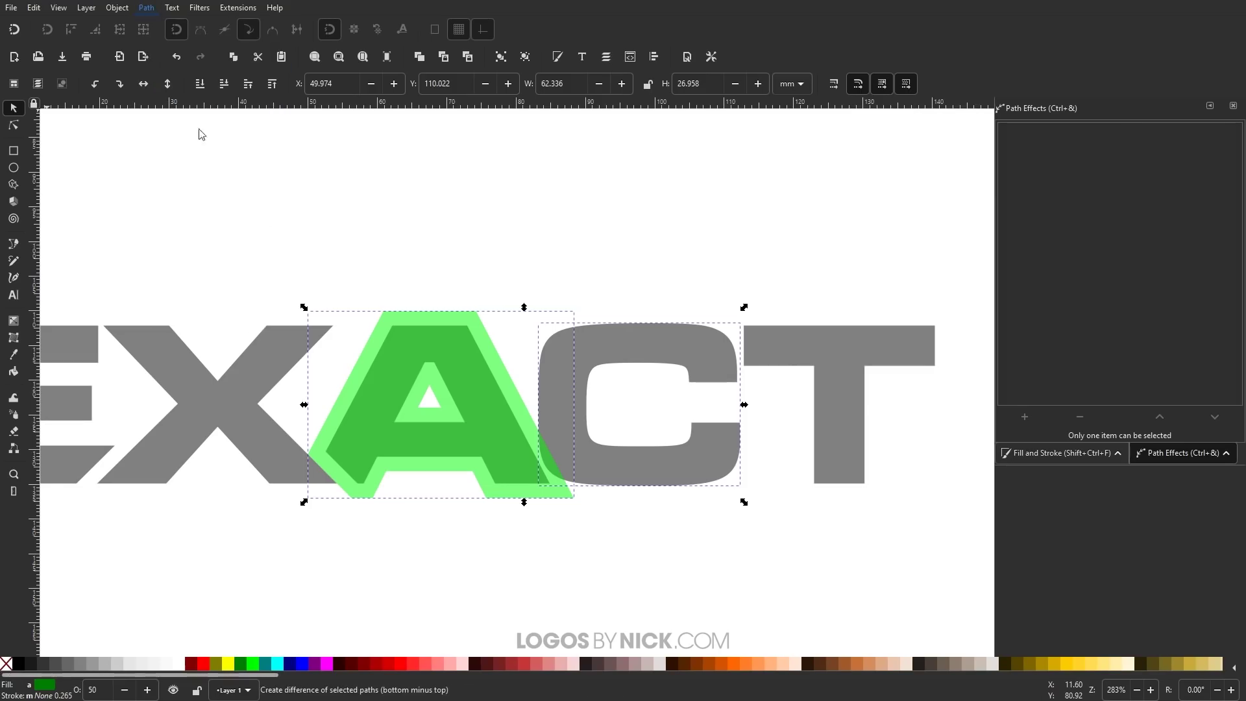
{"action": "left_click", "coordinate": [870, 349]}
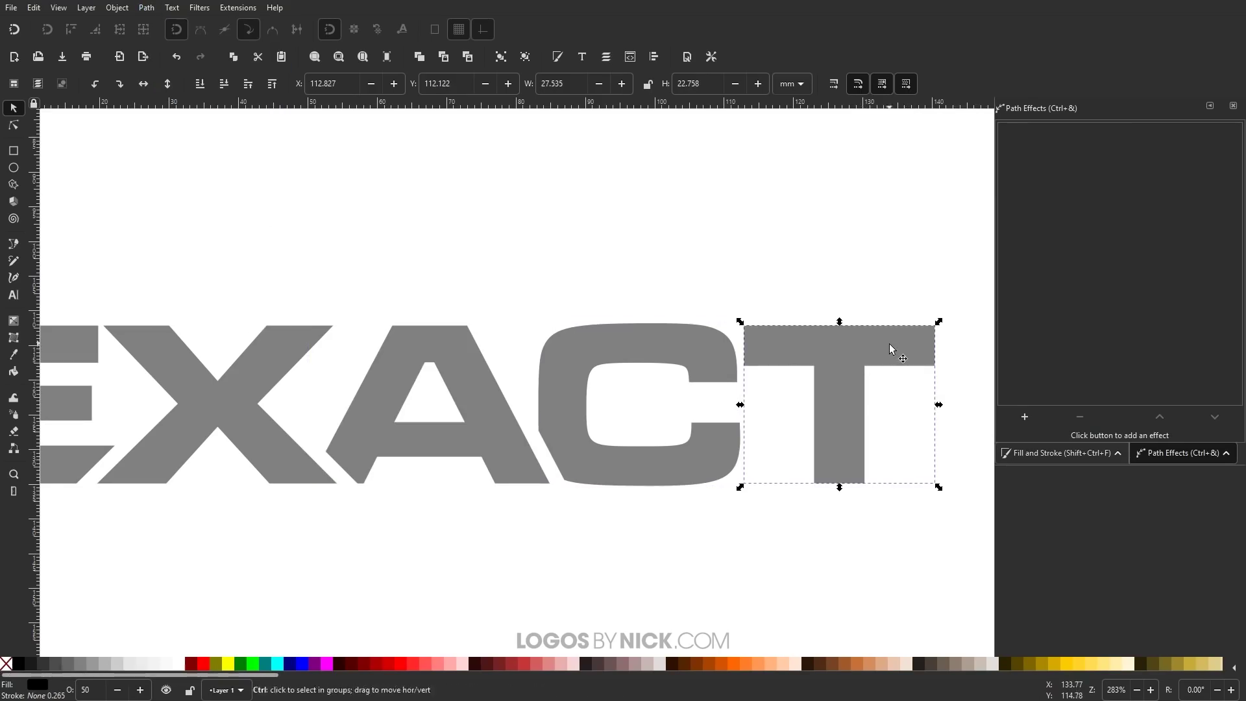
{"action": "left_click_drag", "start_coordinate": [889, 345], "coordinate": [880, 345]}
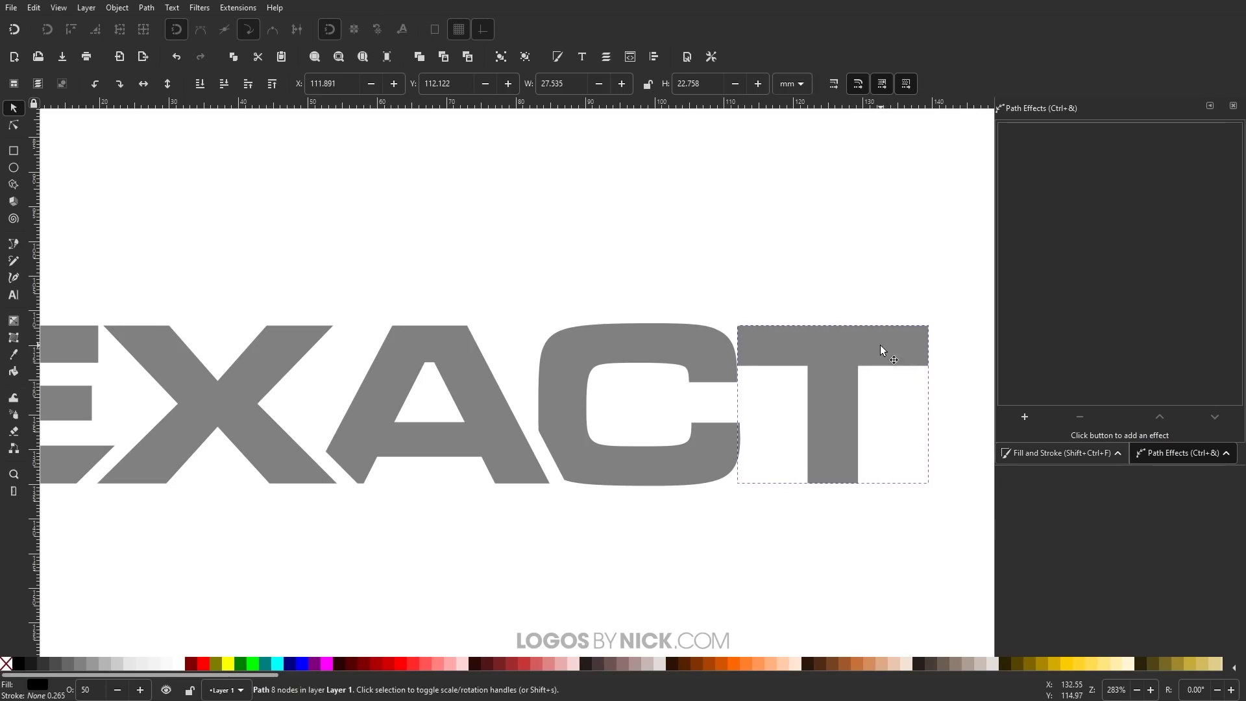
{"action": "left_click", "coordinate": [653, 356]}
{"action": "key", "text": "ctrl"}
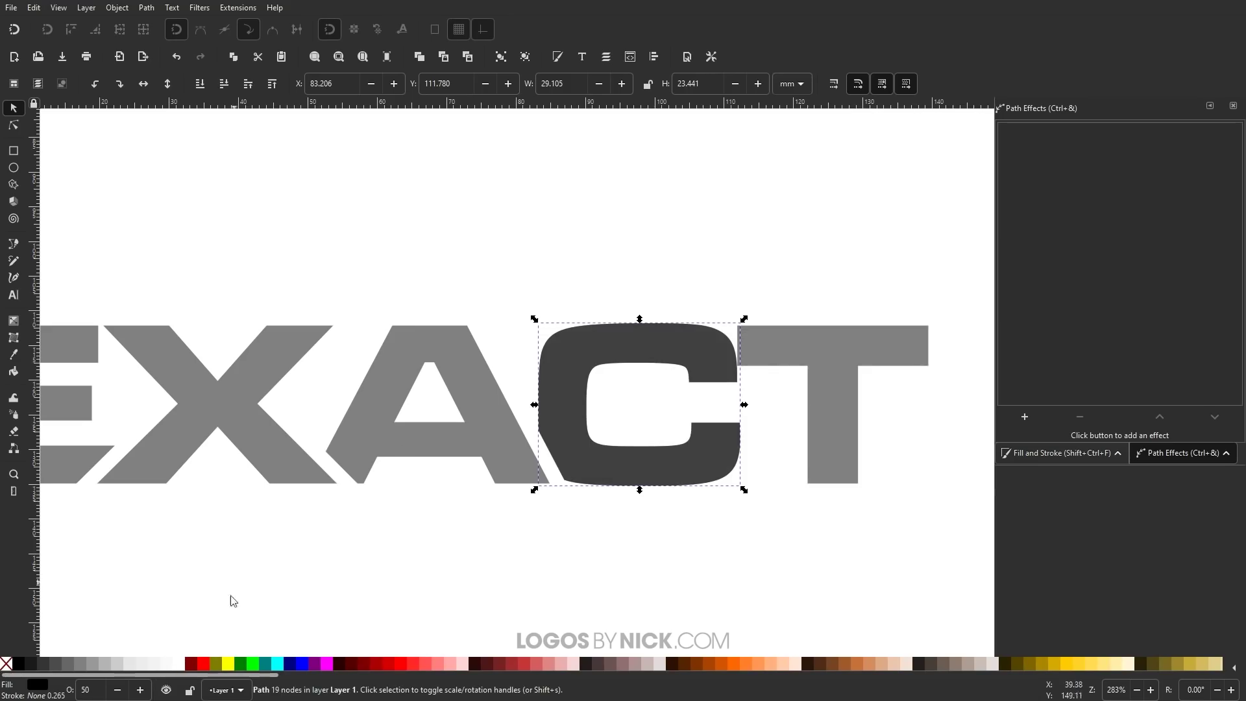
Colour the duplicate C green and apply a 2.1 mm Offset path effect.
{"action": "left_click", "coordinate": [254, 662]}
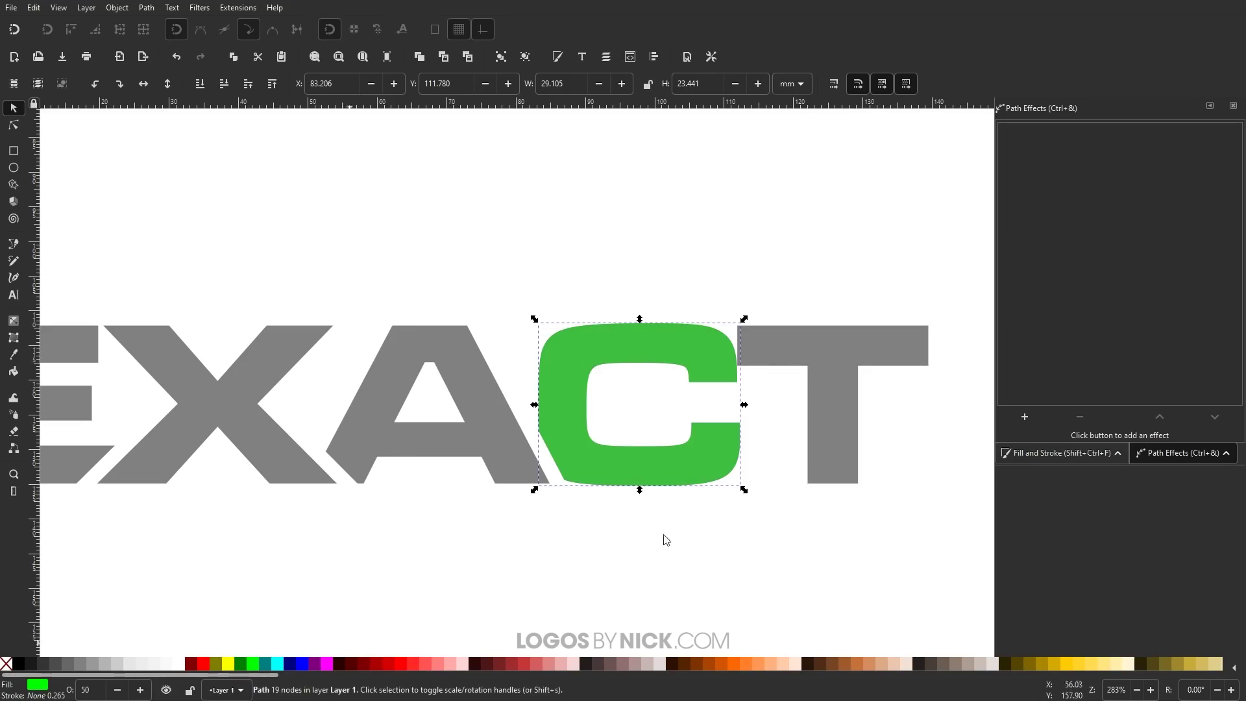
{"action": "left_click", "coordinate": [1025, 417]}
{"action": "left_click", "coordinate": [354, 451]}
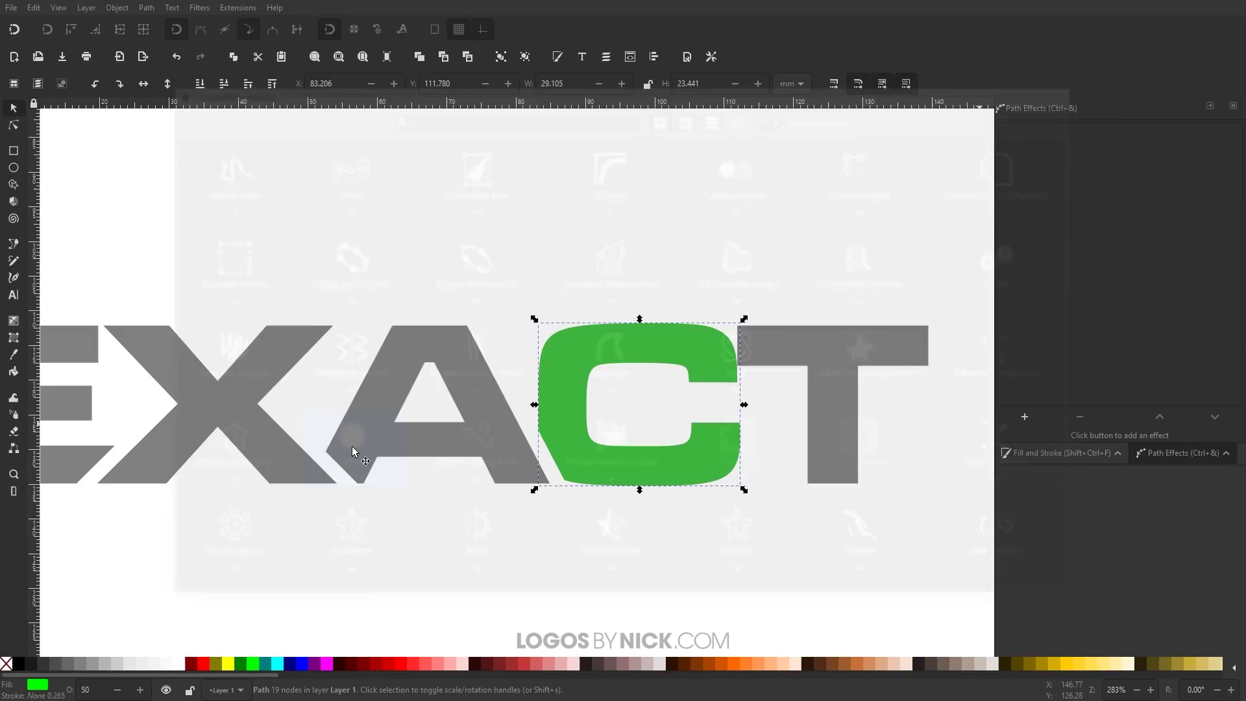
{"action": "left_click_drag", "start_coordinate": [1088, 348], "coordinate": [988, 346]}
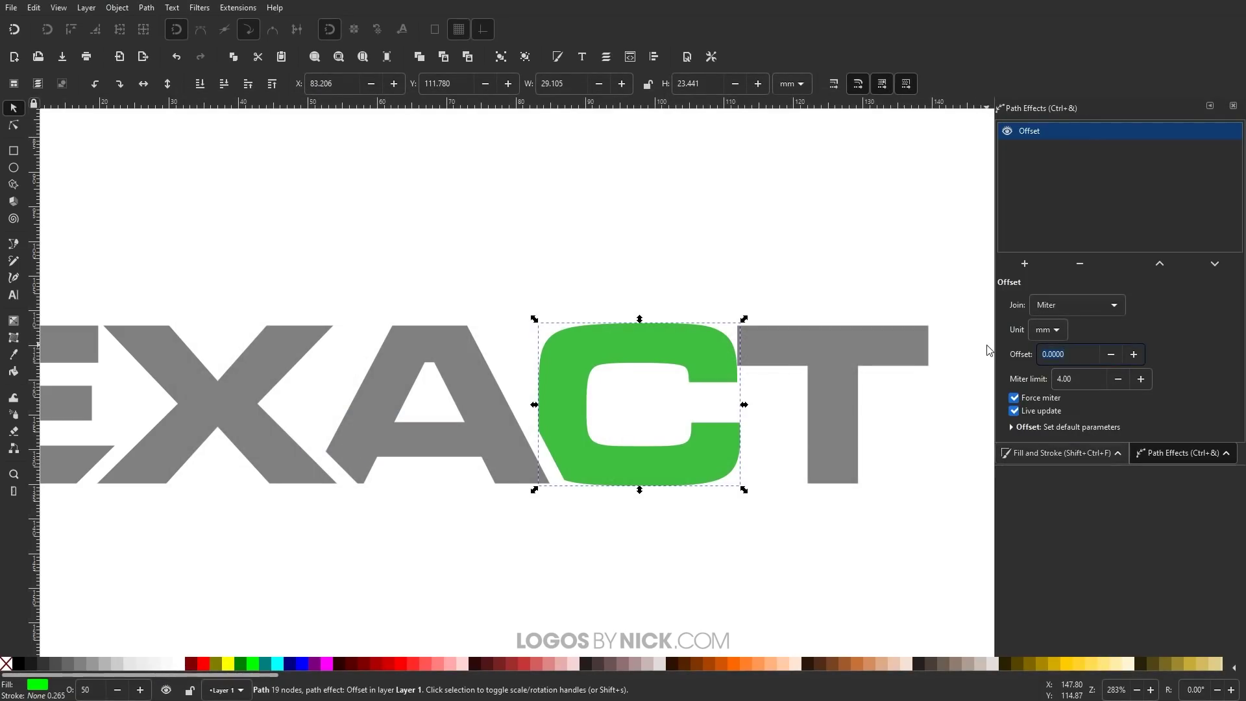
{"action": "type", "text": "2.1"}
{"action": "key", "text": "Return"}
Nudge the grey T slightly to the left.
{"action": "scroll", "coordinate": [785, 322], "scroll_direction": "up", "scroll_amount": 1, "text": "ctrl"}
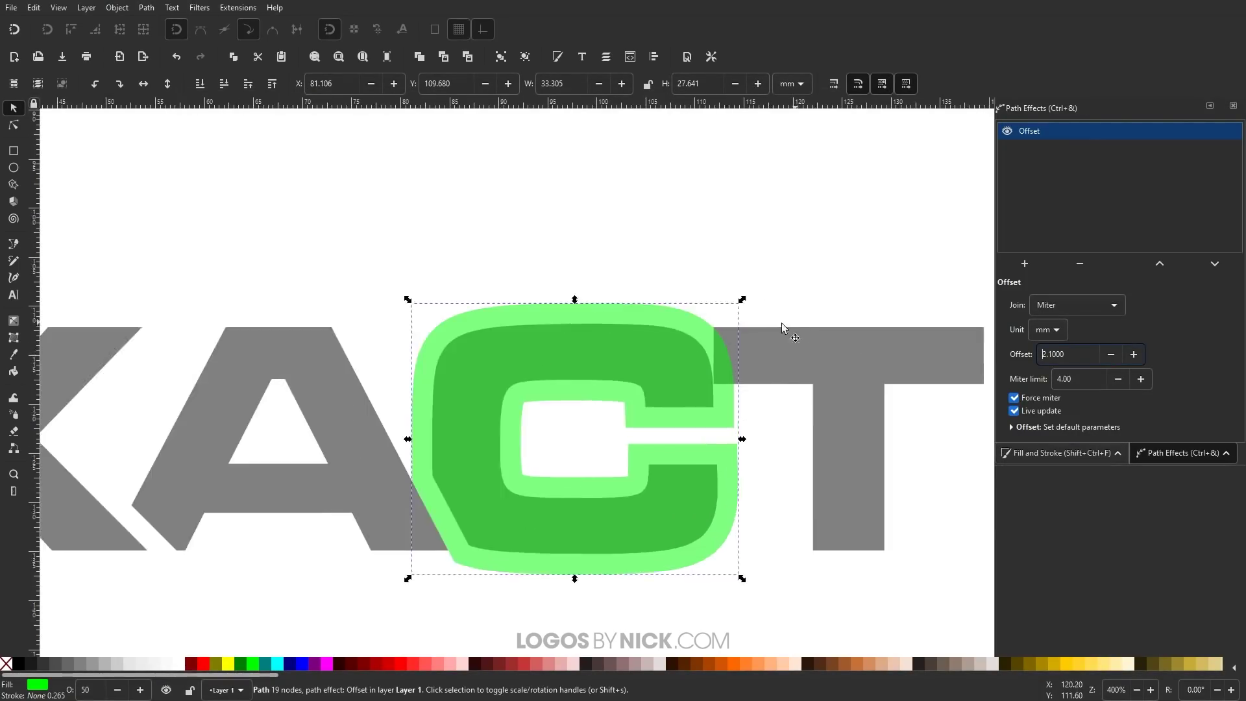
{"action": "scroll", "coordinate": [696, 352], "scroll_direction": "up", "scroll_amount": 4, "text": "ctrl"}
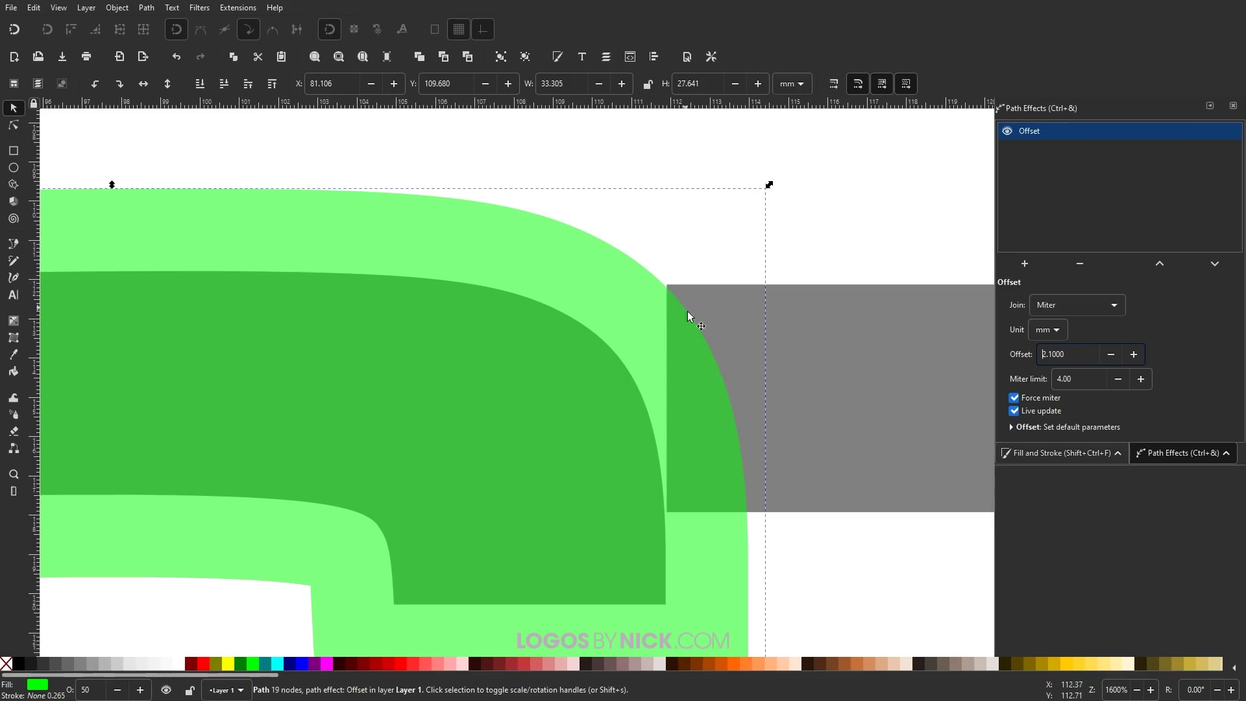
{"action": "scroll", "coordinate": [680, 280], "scroll_direction": "up", "scroll_amount": 4, "text": "ctrl"}
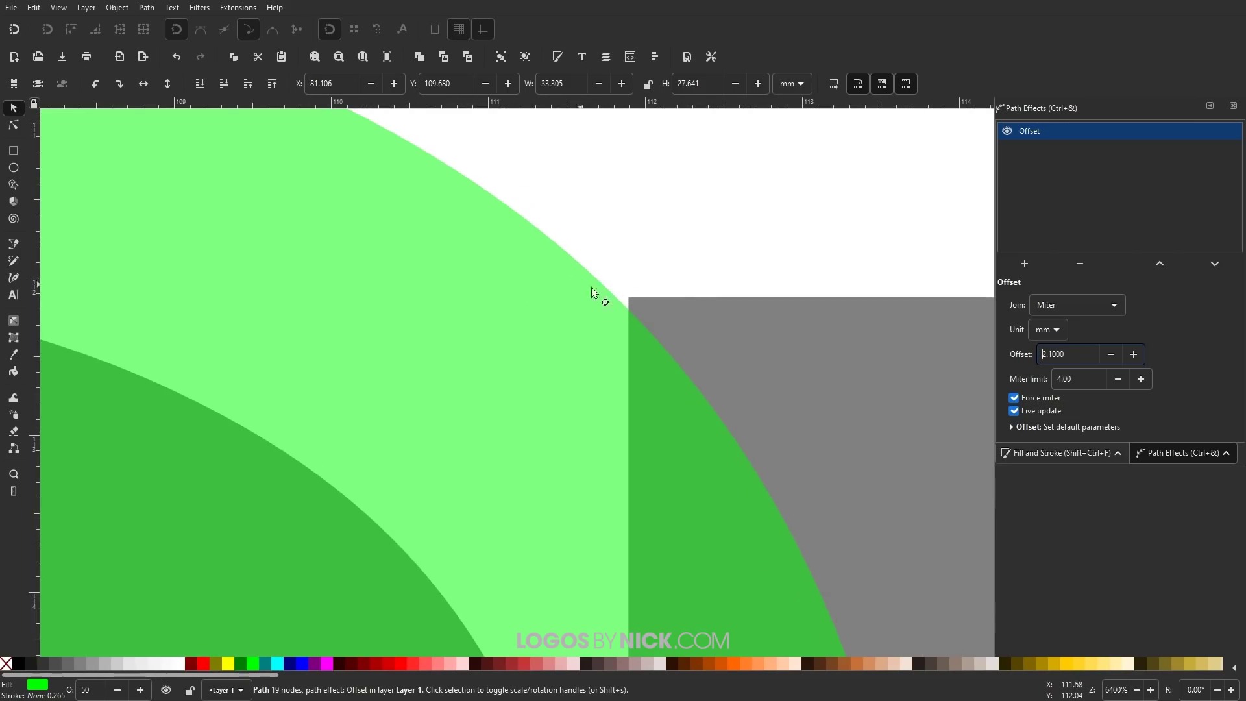
{"action": "scroll", "coordinate": [499, 272], "scroll_direction": "down", "scroll_amount": 6, "text": "ctrl"}
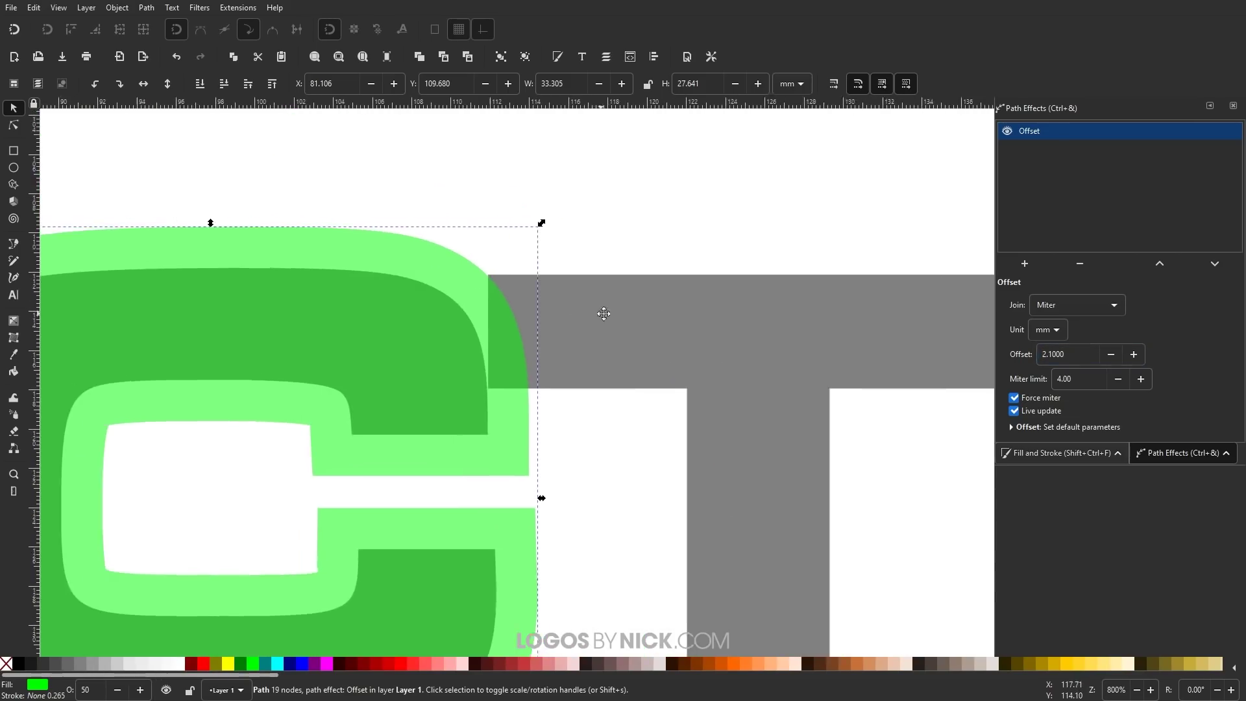
{"action": "left_click", "coordinate": [631, 317]}
{"action": "left_click_drag", "start_coordinate": [629, 316], "coordinate": [626, 317]}
Cut the green C's offset shape out of the T with Path > Difference.
{"action": "scroll", "coordinate": [500, 279], "scroll_direction": "up", "scroll_amount": 6, "text": "ctrl"}
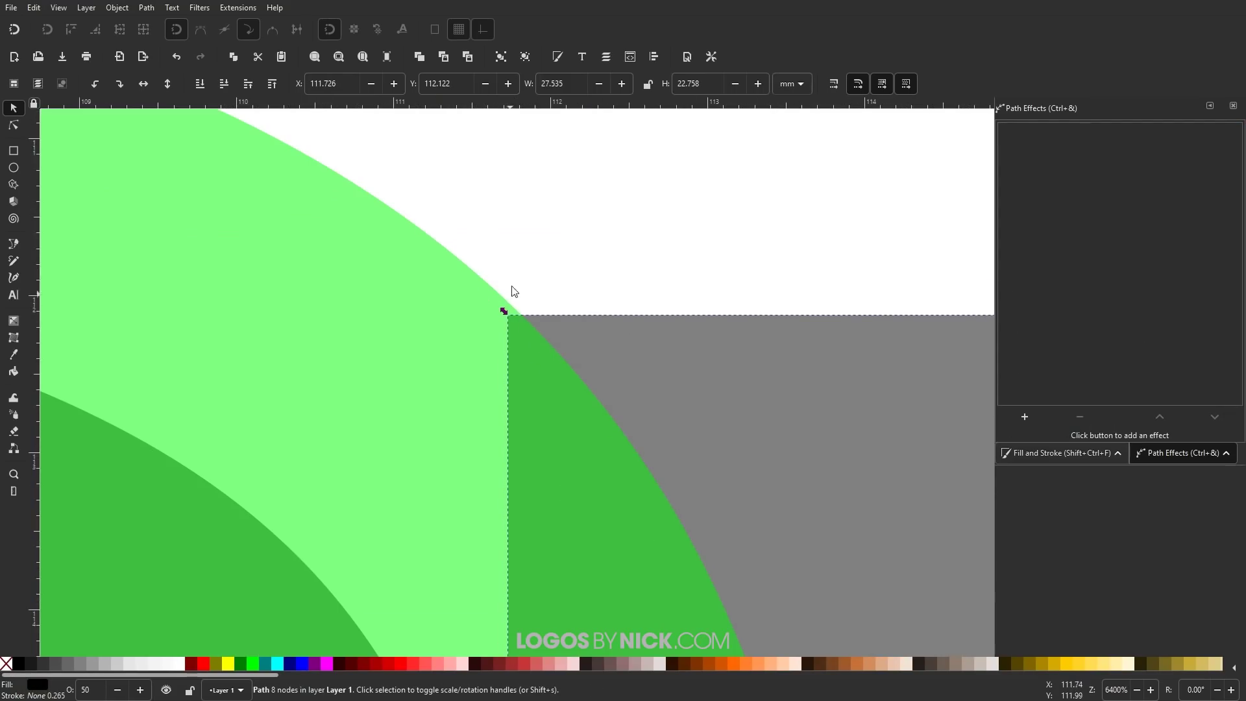
{"action": "scroll", "coordinate": [512, 287], "scroll_direction": "down", "scroll_amount": 10, "text": "ctrl"}
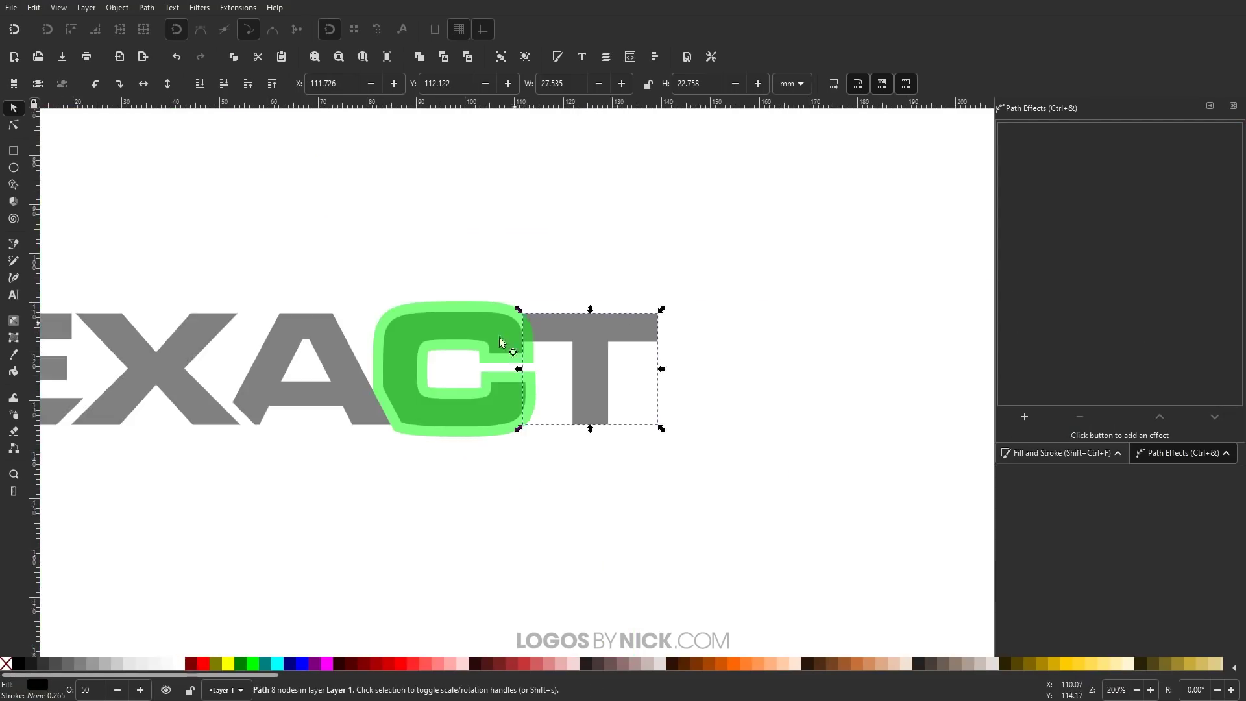
{"action": "left_click_drag", "start_coordinate": [500, 343], "coordinate": [763, 400]}
{"action": "left_click", "coordinate": [709, 382], "text": "shift"}
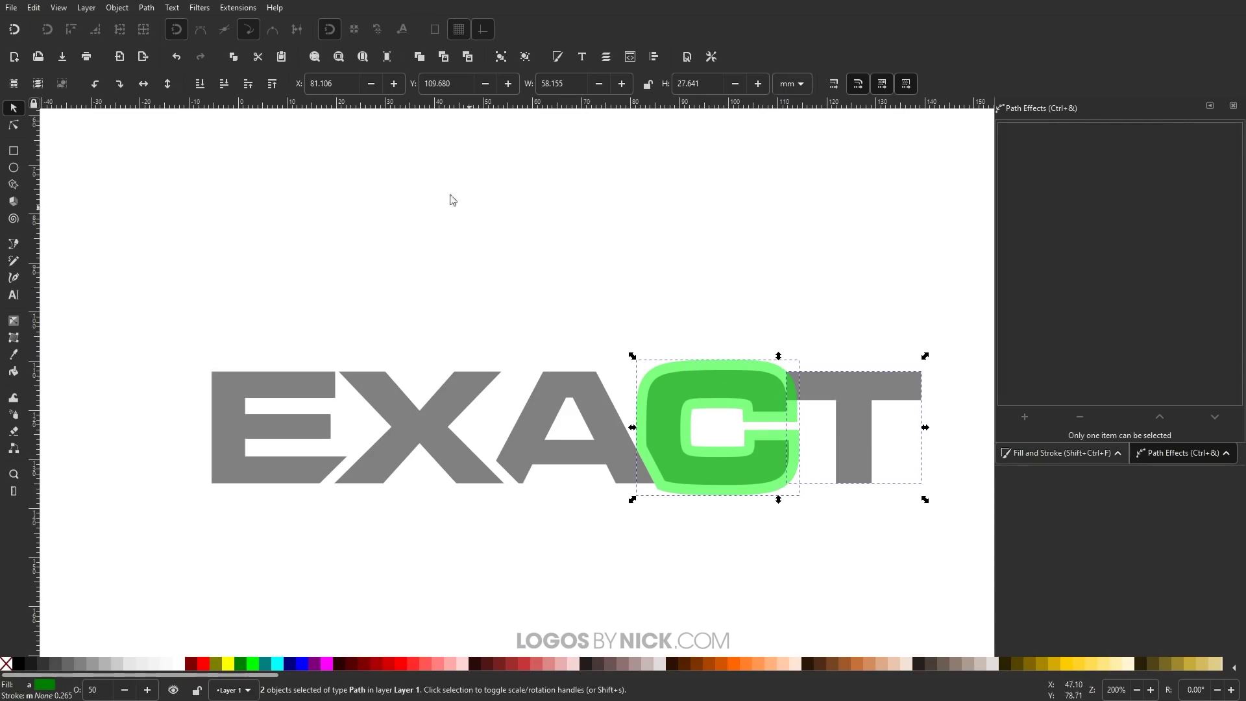
{"action": "left_click", "coordinate": [146, 8]}
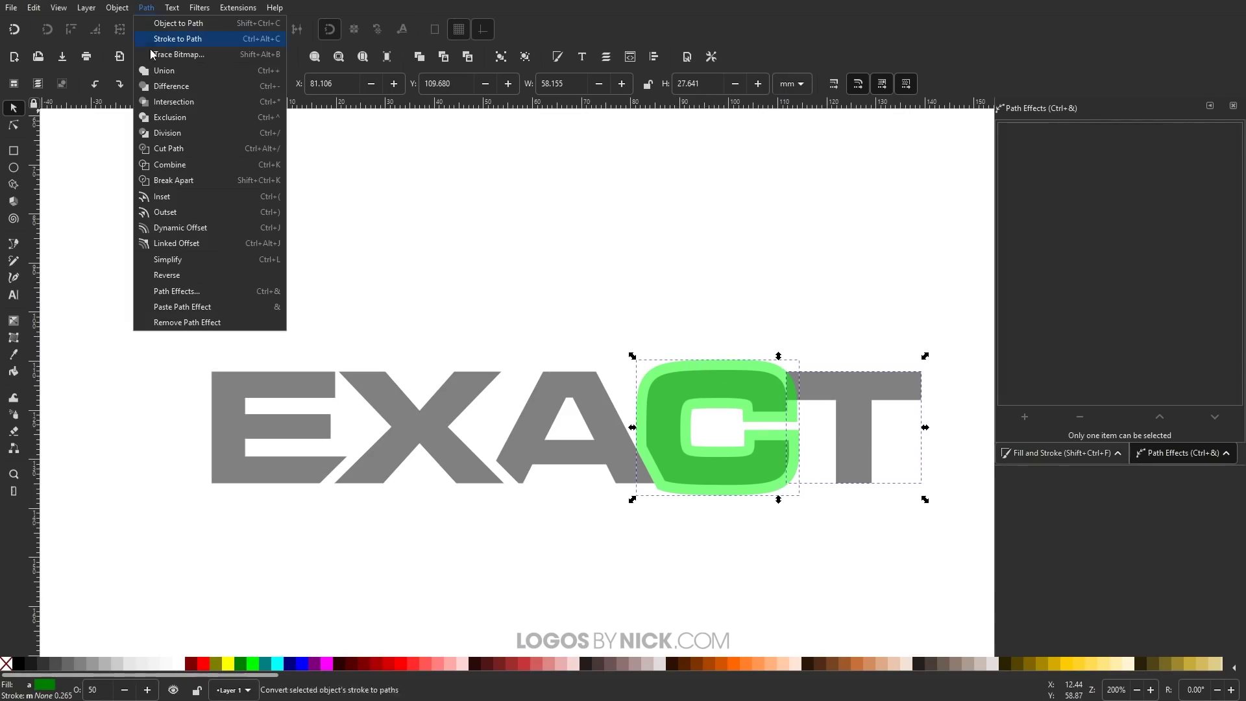
{"action": "left_click", "coordinate": [170, 84]}
{"action": "left_click", "coordinate": [628, 257]}
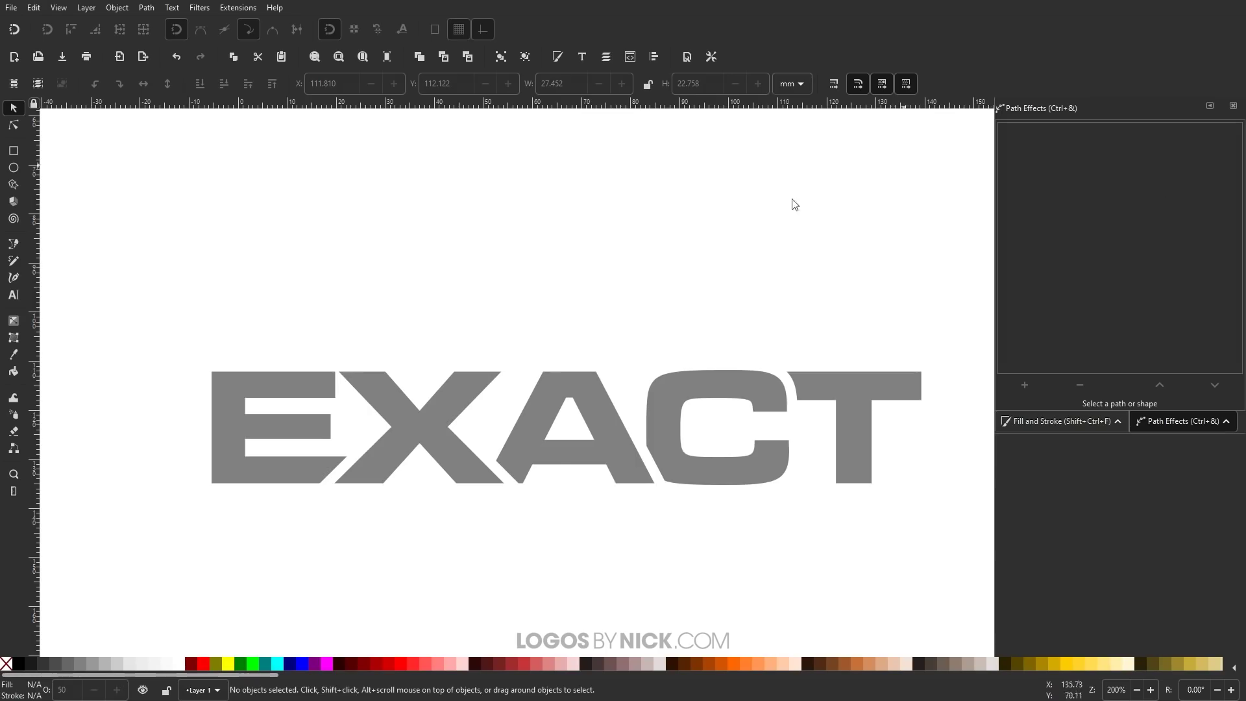
{"action": "scroll", "coordinate": [682, 260], "scroll_direction": "down", "scroll_amount": 1}
{"action": "scroll", "coordinate": [701, 305], "scroll_direction": "right", "scroll_amount": 3}
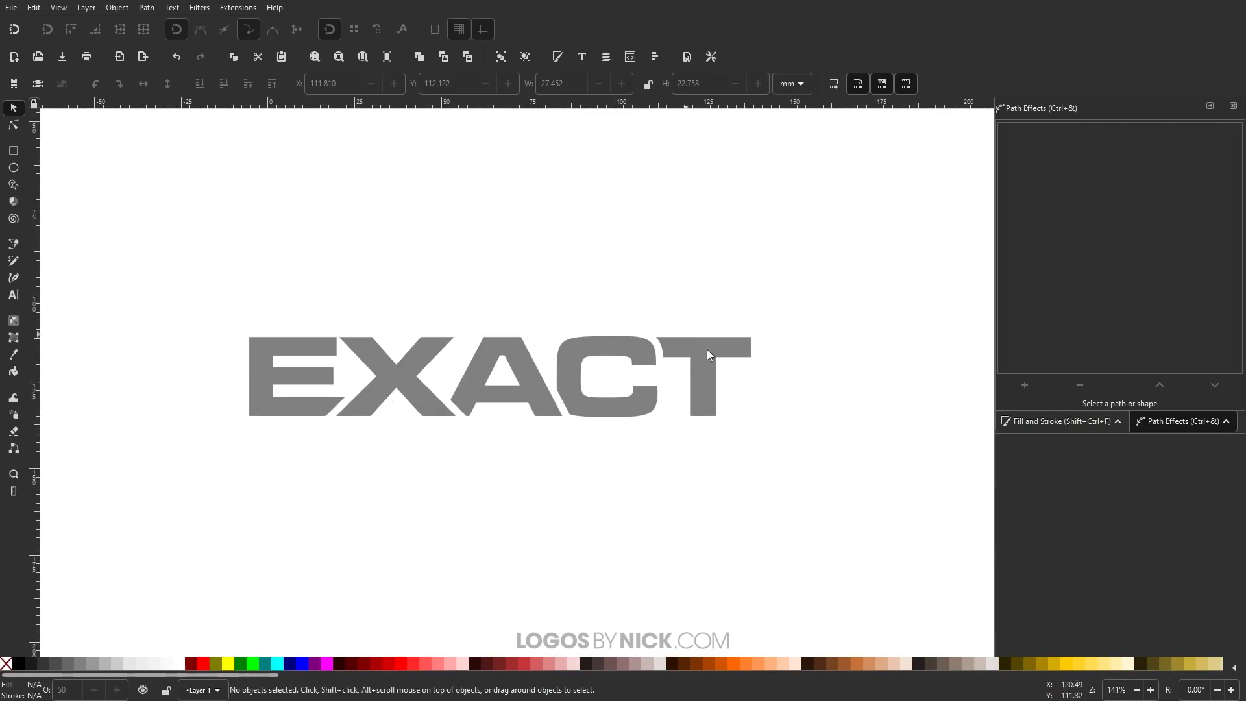
Close the Path Effects panel and set all five EXACT letters to 100% opacity.
{"action": "left_click", "coordinate": [1234, 108]}
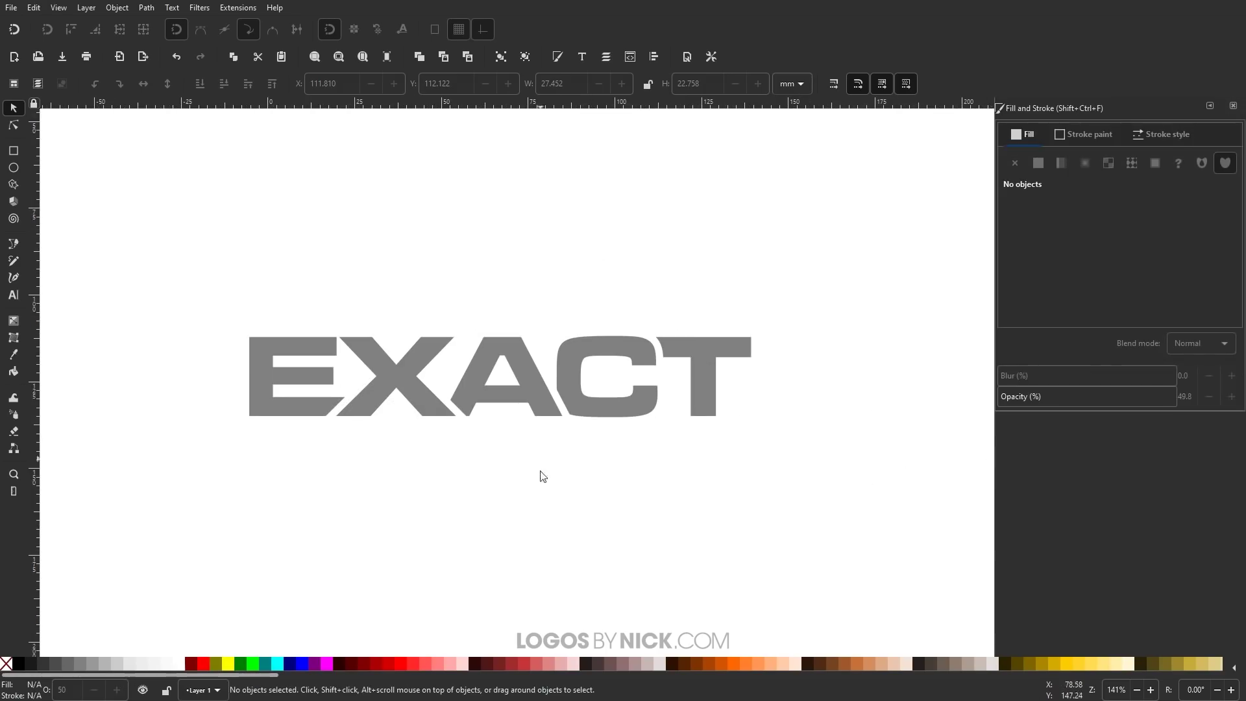
{"action": "mouse_move", "coordinate": [837, 493]}
{"action": "left_mouse_down"}
{"action": "mouse_move", "coordinate": [283, 252]}
{"action": "mouse_move", "coordinate": [167, 232]}
{"action": "left_mouse_up"}
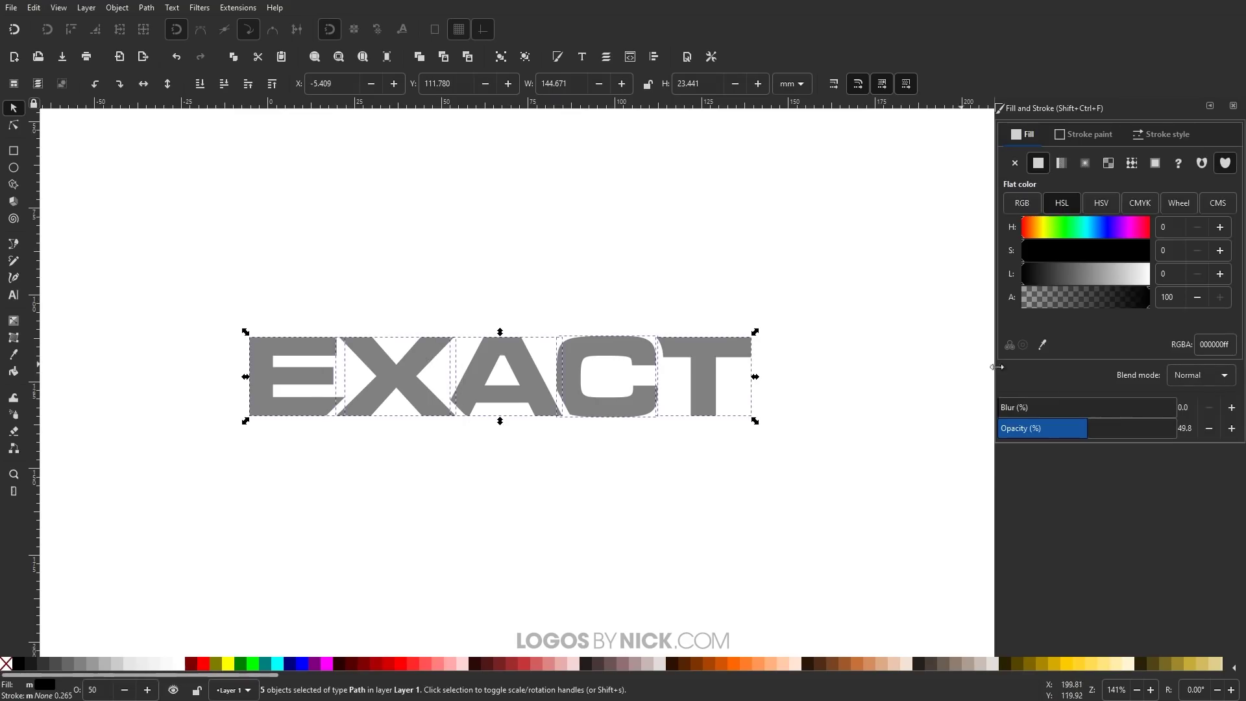
{"action": "left_click", "coordinate": [1093, 435]}
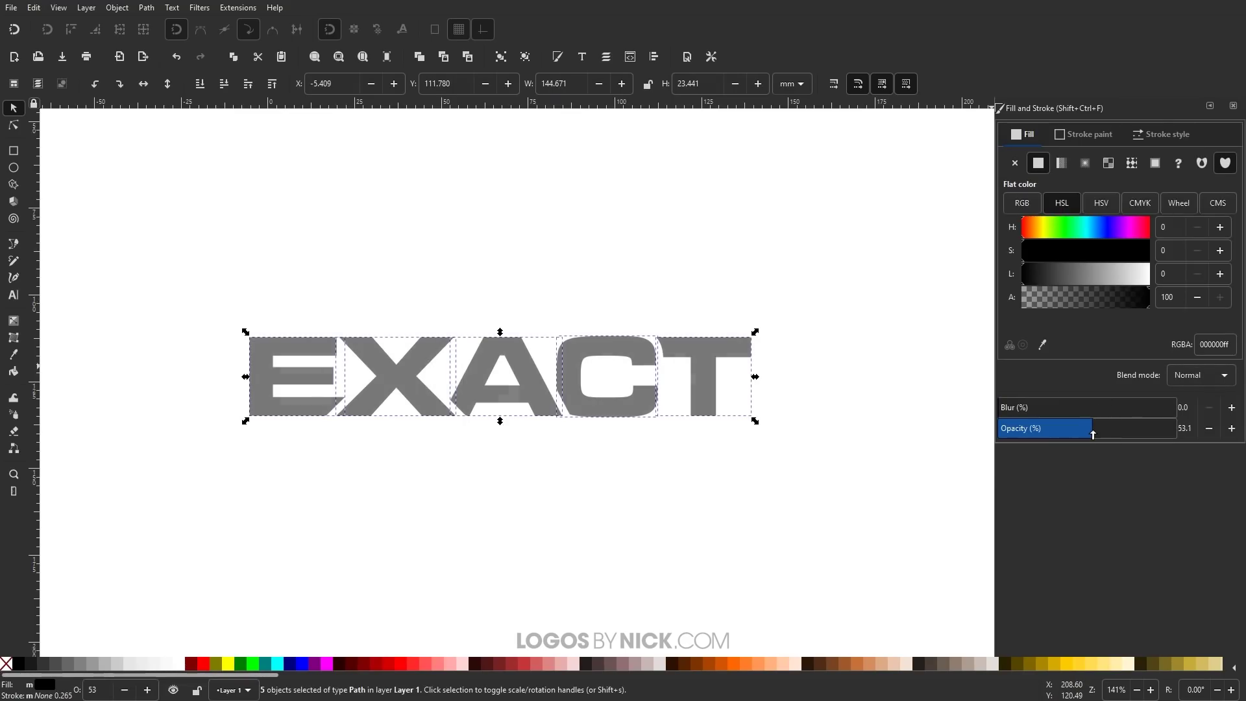
{"action": "left_click_drag", "start_coordinate": [1093, 435], "coordinate": [1176, 434]}
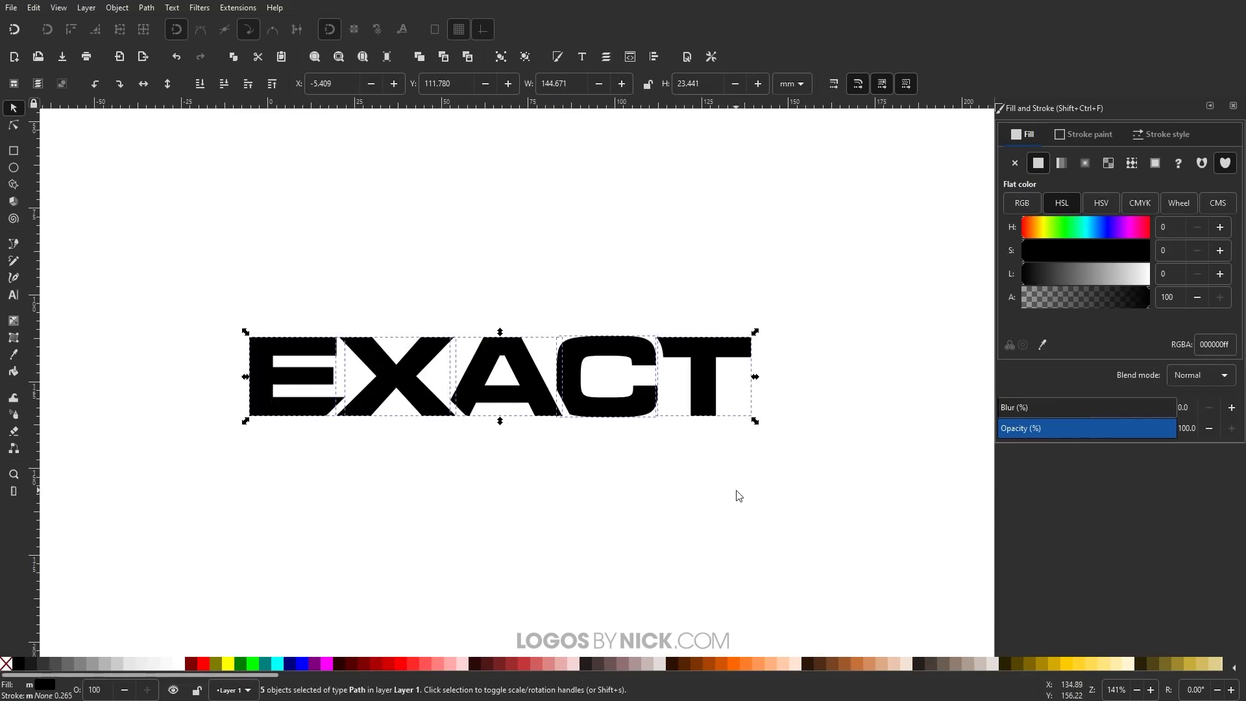
{"action": "left_click", "coordinate": [647, 461]}
{"action": "scroll", "coordinate": [647, 461], "scroll_direction": "left", "scroll_amount": 1}
{"action": "scroll", "coordinate": [648, 461], "scroll_direction": "up", "scroll_amount": 1}
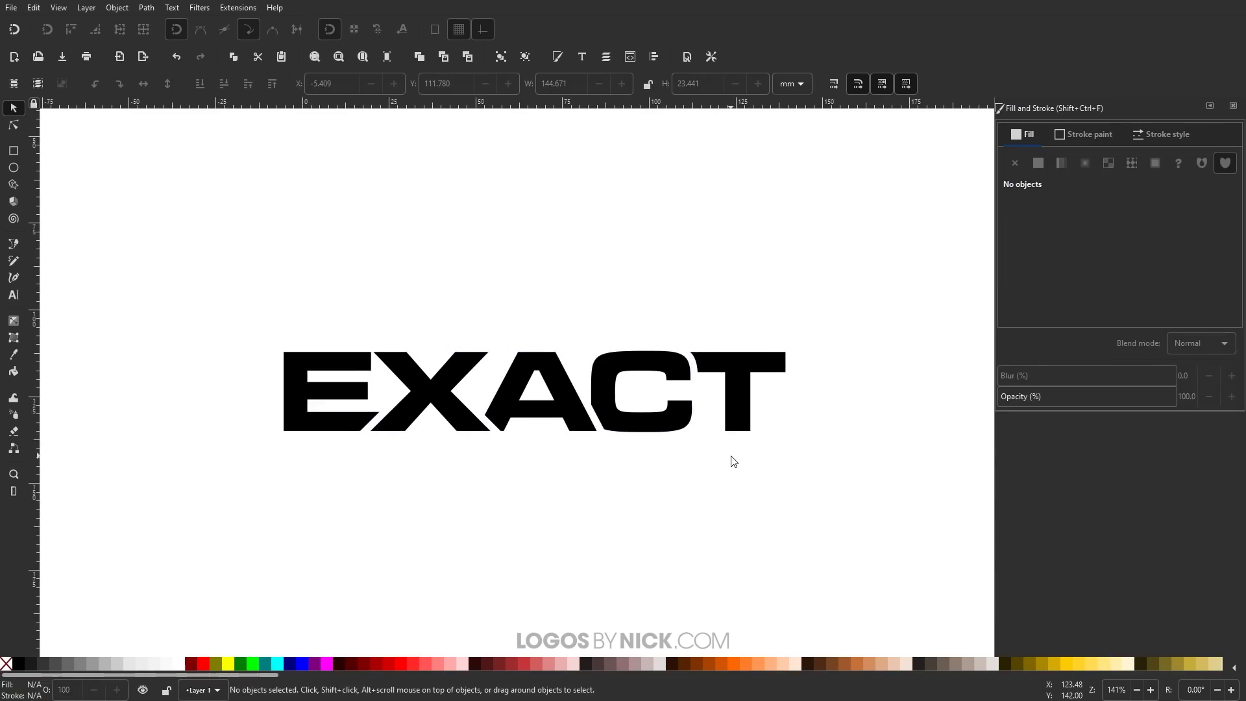